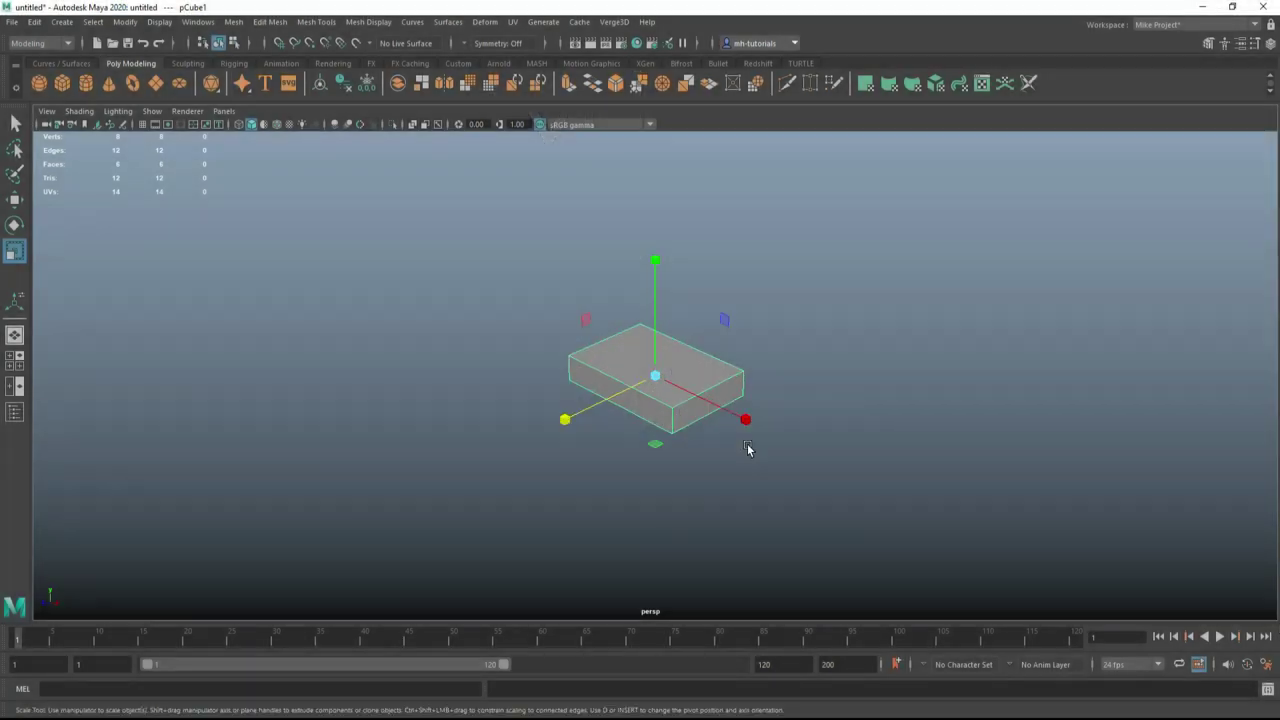
Scale the new polygon cube along X into a long rectangular block.
left_click_drag(746, 449, 657, 458)
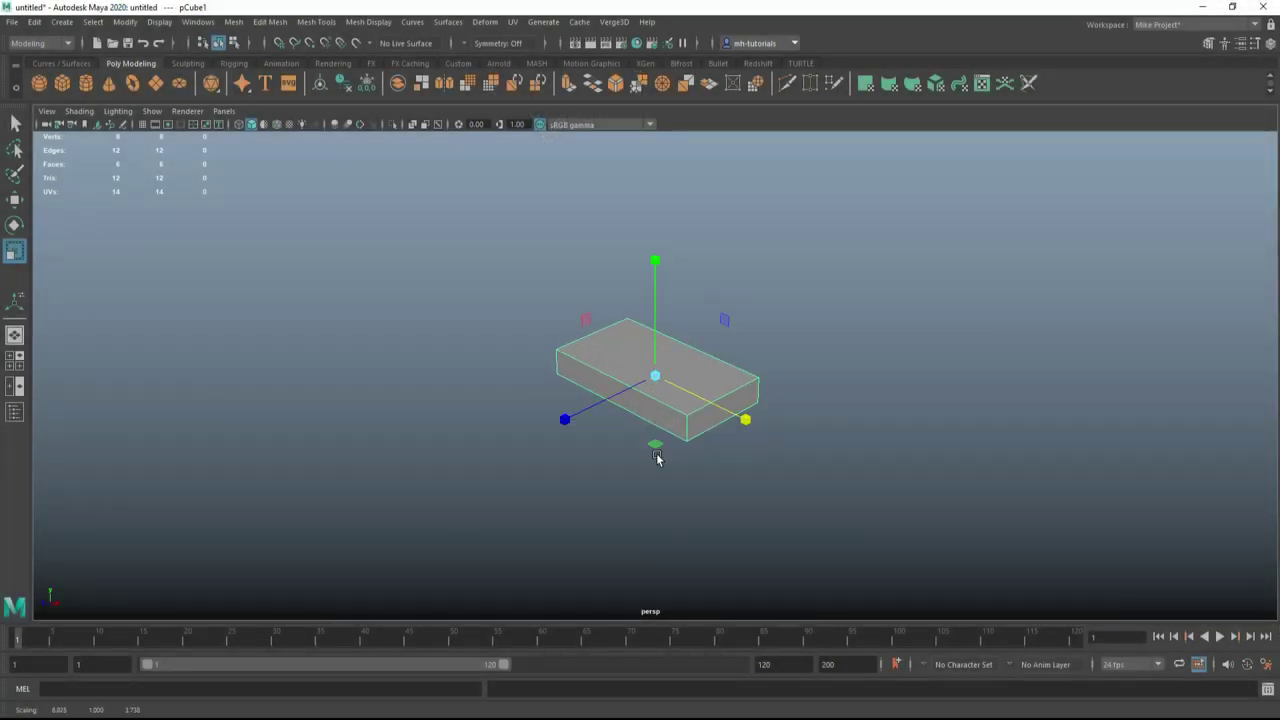
Flatten the block into a thin slab, then duplicate it and rotate the copy upright.
left_click_drag(667, 272, 671, 360)
mouse_move(937, 394)
left_mouse_down("alt")
mouse_move(900, 423)
mouse_move(865, 330)
left_mouse_up("alt")
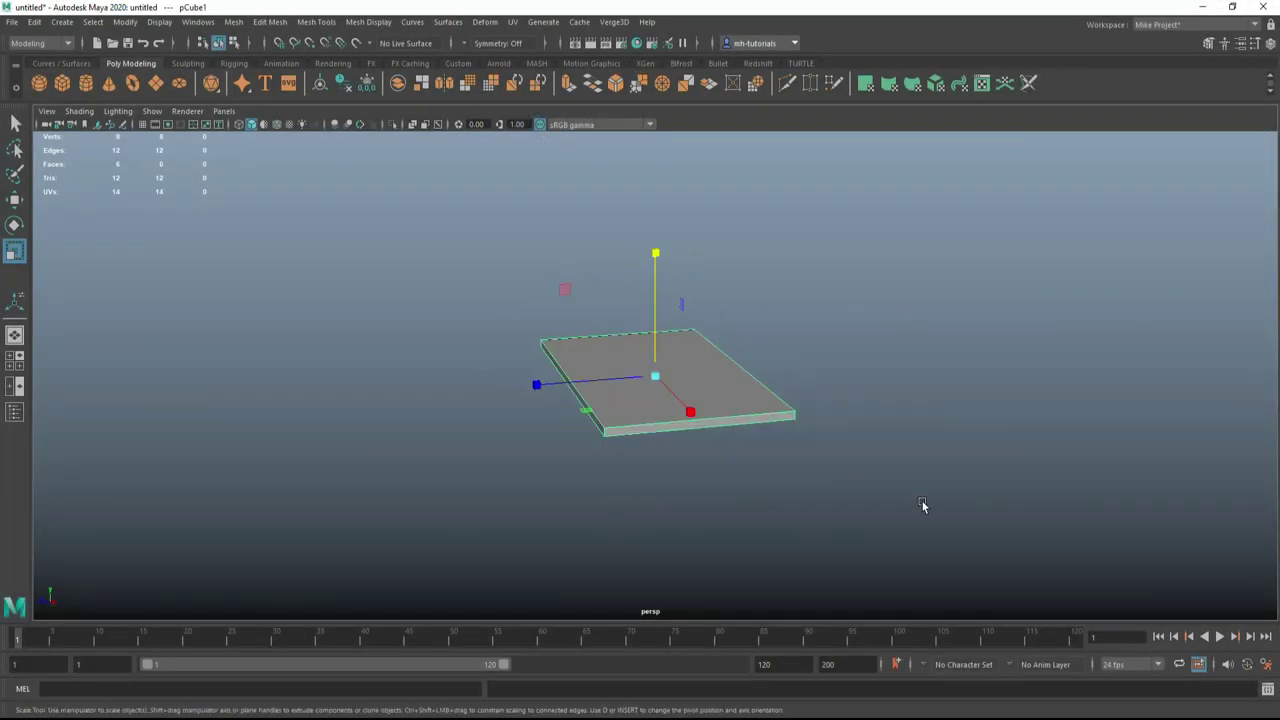
key("ctrl+d")
key("e")
left_click_drag(743, 305, 706, 266)
Move the upright copy to the slab's left end, raise it, and narrow it along X.
key("w")
left_click_drag(528, 380, 448, 407)
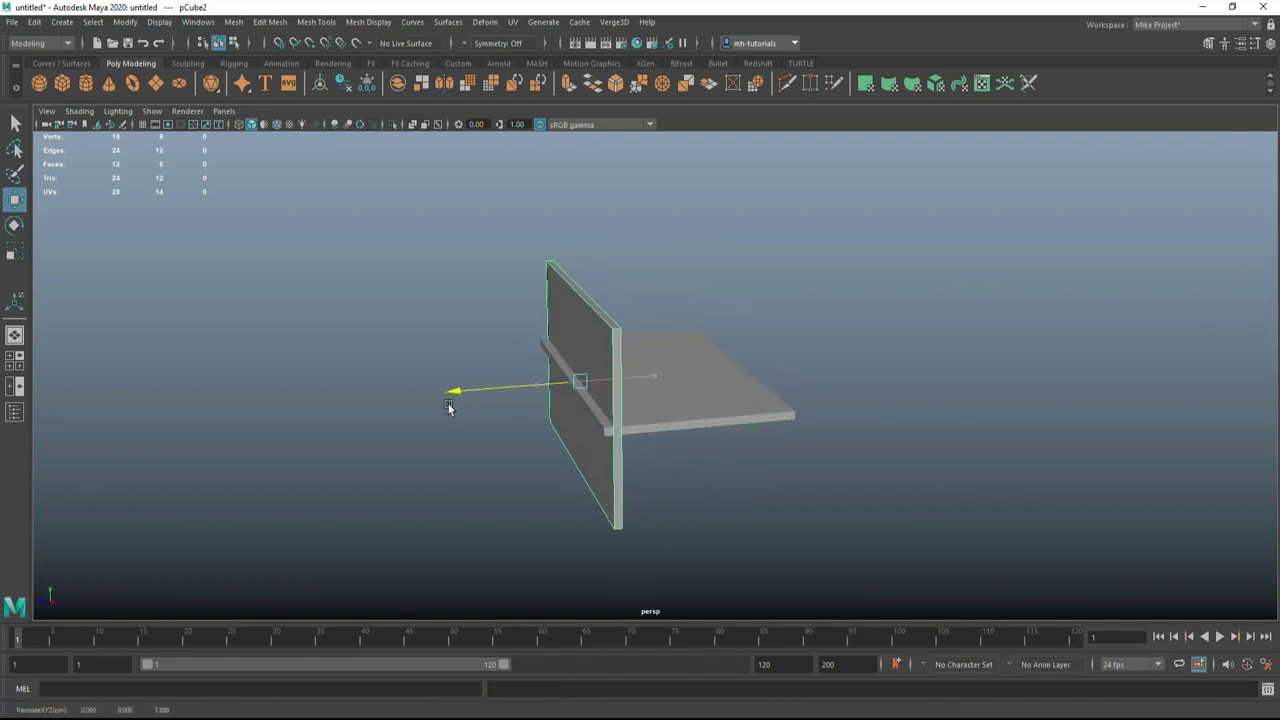
mouse_move(577, 260)
left_mouse_down()
mouse_move(580, 163)
mouse_move(614, 466)
left_mouse_up()
key("r")
left_click_drag(785, 345, 768, 347)
left_click_drag(891, 457, 791, 437, "alt")
Lower the wall's top vertices along Y to trim its height.
left_click(507, 238)
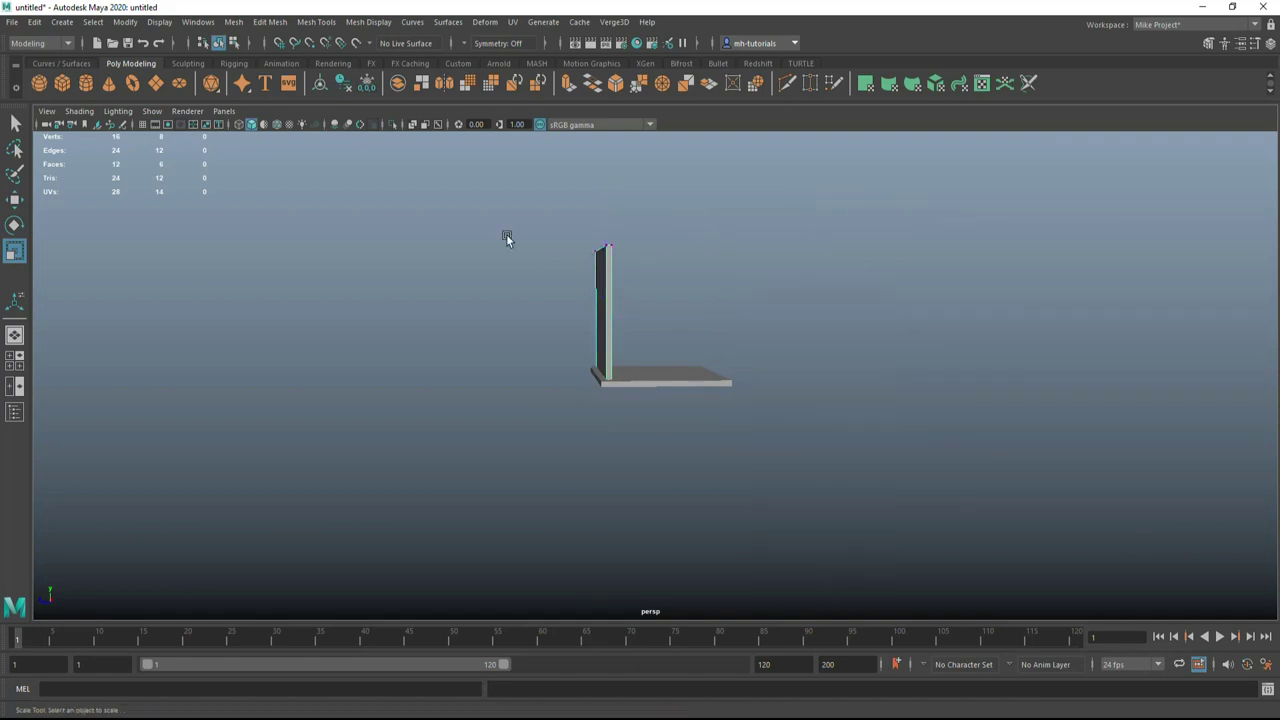
left_click_drag(633, 249, 803, 403, "alt")
key("w")
mouse_move(596, 200)
left_mouse_down()
mouse_move(600, 270)
mouse_move(482, 425)
mouse_move(691, 491)
left_mouse_up()
right_click_drag(691, 491, 320, 418, "shift")
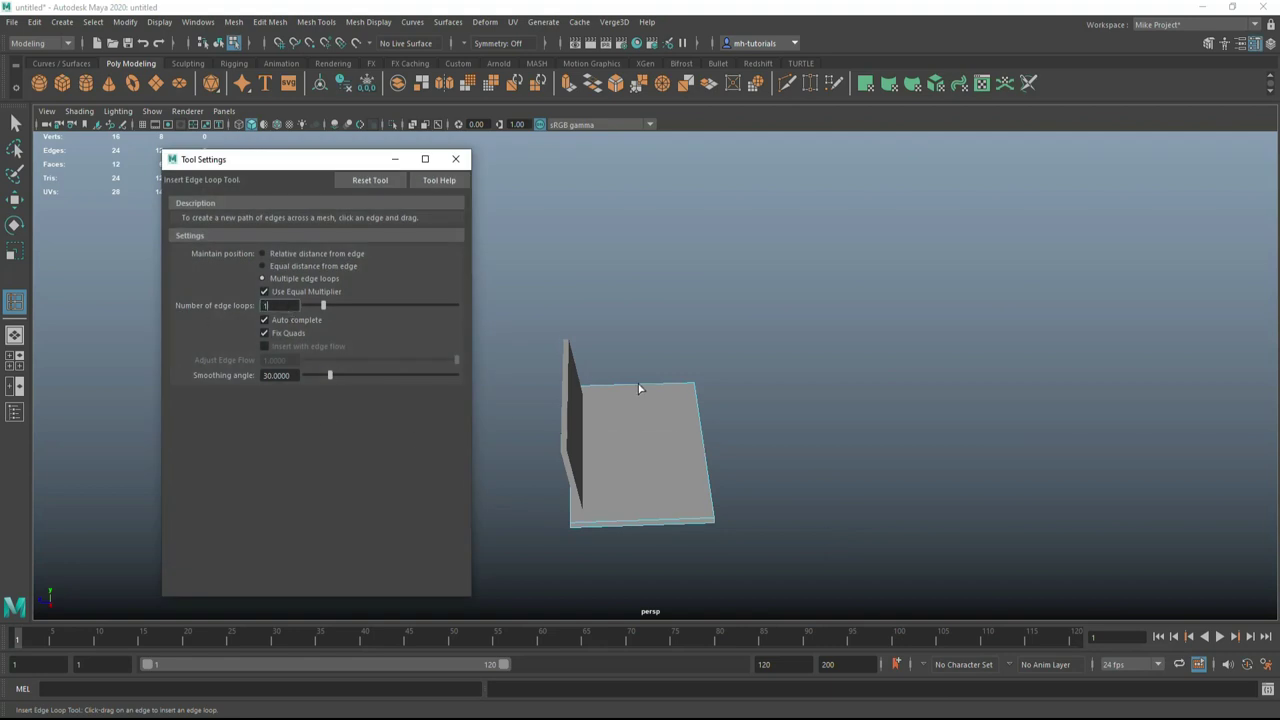
Add an edge loop across the floor slab and make two duplicates of the end wall.
left_click(640, 389)
mouse_move(906, 380)
left_mouse_down("alt")
mouse_move(809, 434)
mouse_move(887, 456)
mouse_move(622, 361)
left_mouse_up("alt")
key("F8")
left_click(580, 430)
key("w")
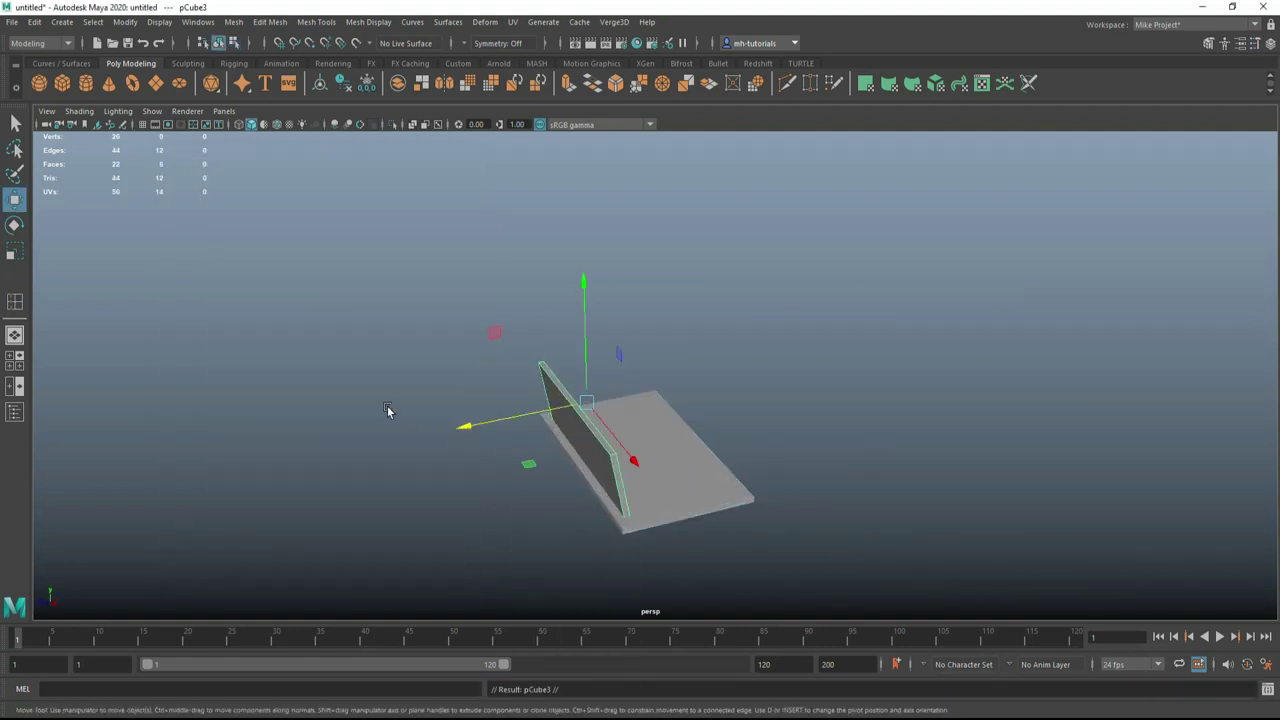
key("ctrl+d")
key("r")
left_click_drag(451, 434, 795, 490, "alt")
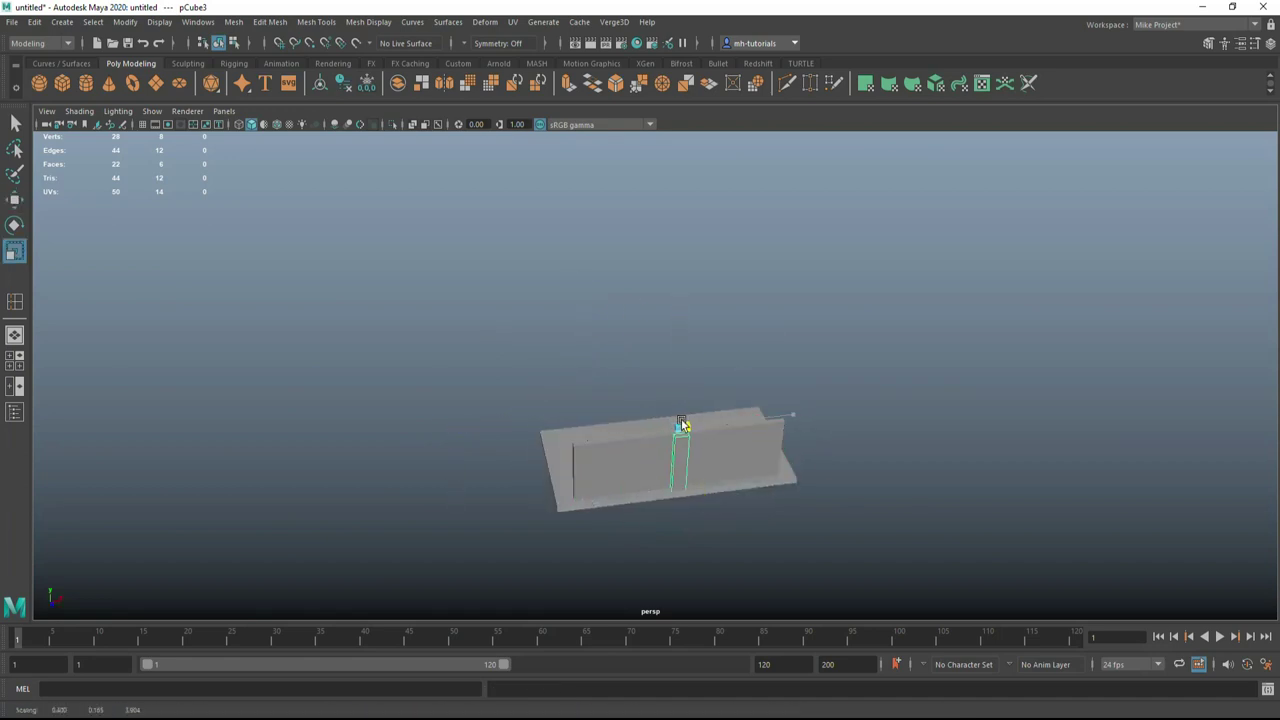
key("ctrl+d")
key("w")
Duplicate the base plate, rotate the copy upright and slide it to the base's left end.
key("space")
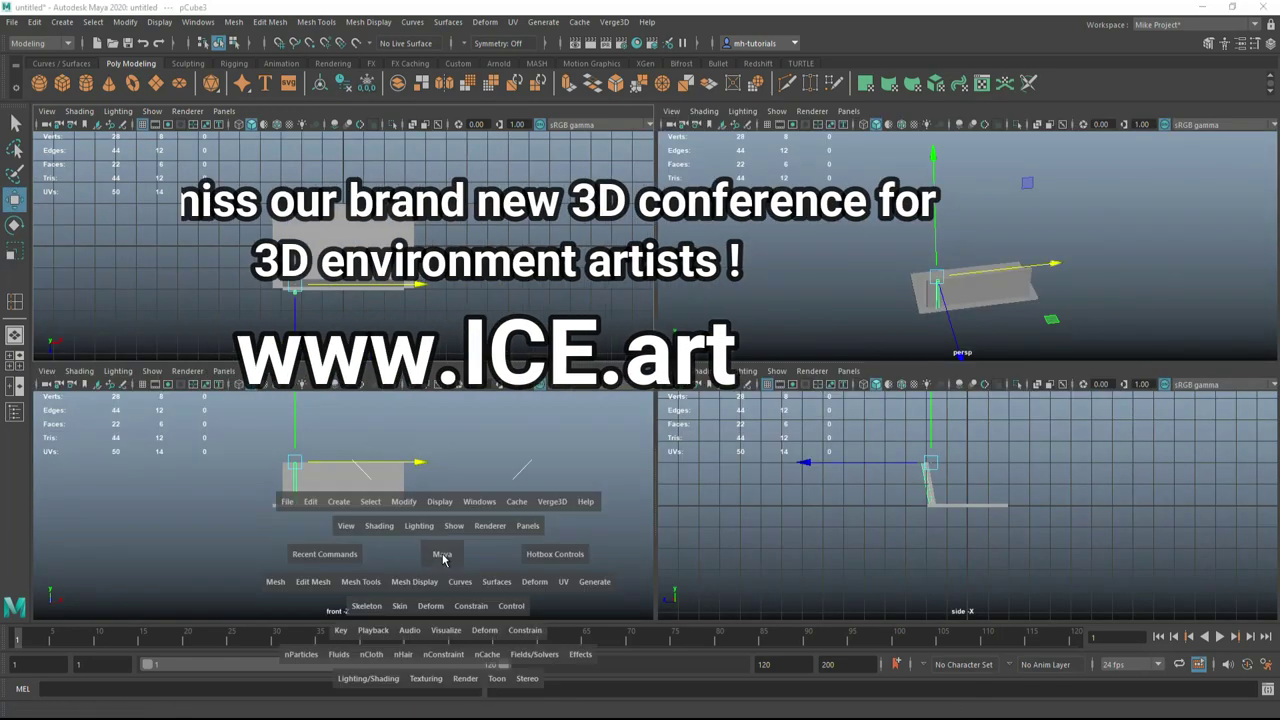
key("space")
key("4")
key("space")
key("space")
left_click_drag(934, 318, 881, 425, "alt")
left_click(680, 480)
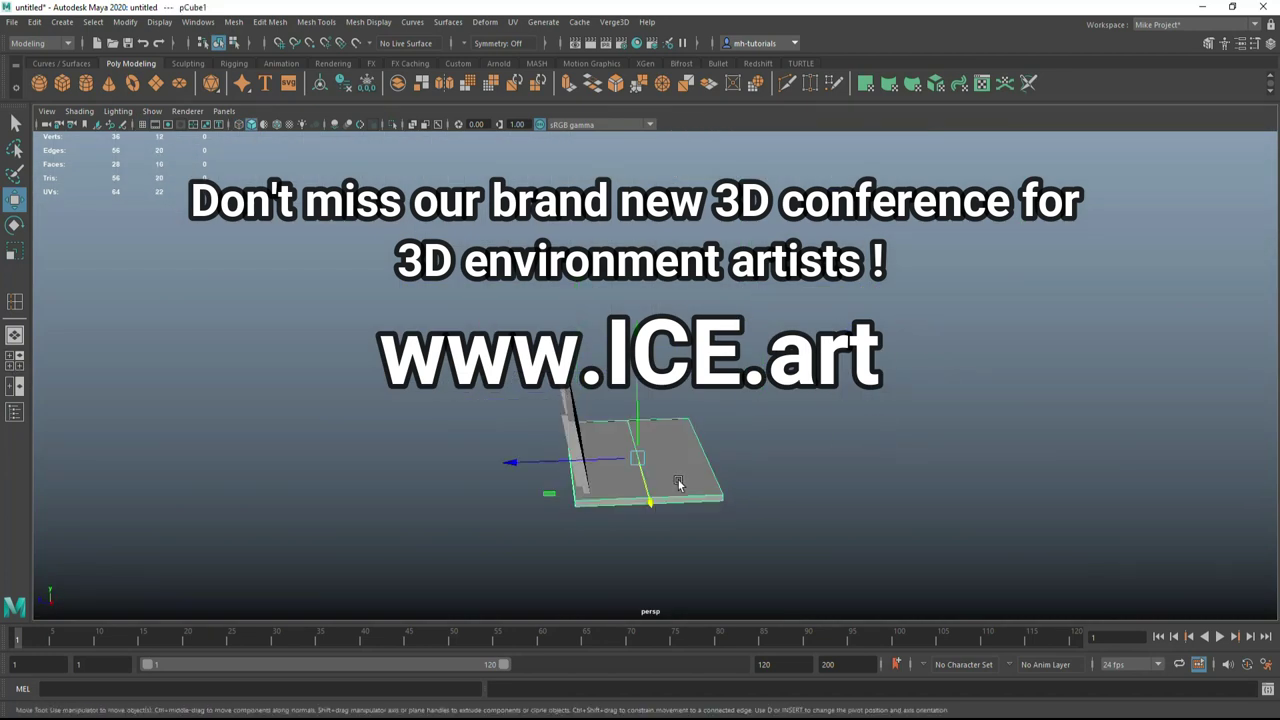
left_click_drag(680, 480, 875, 452, "alt")
key("ctrl+d")
key("e")
left_click_drag(712, 454, 514, 517)
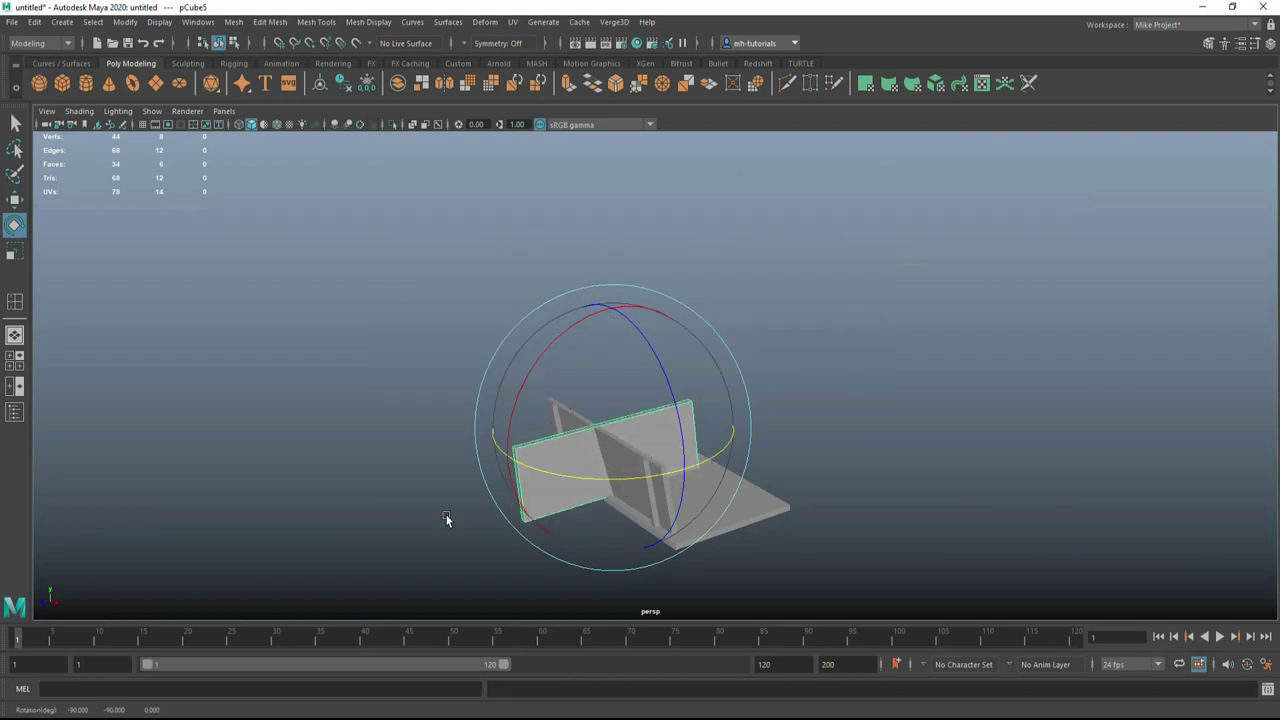
key("w")
middle_click_drag(784, 525, 557, 497)
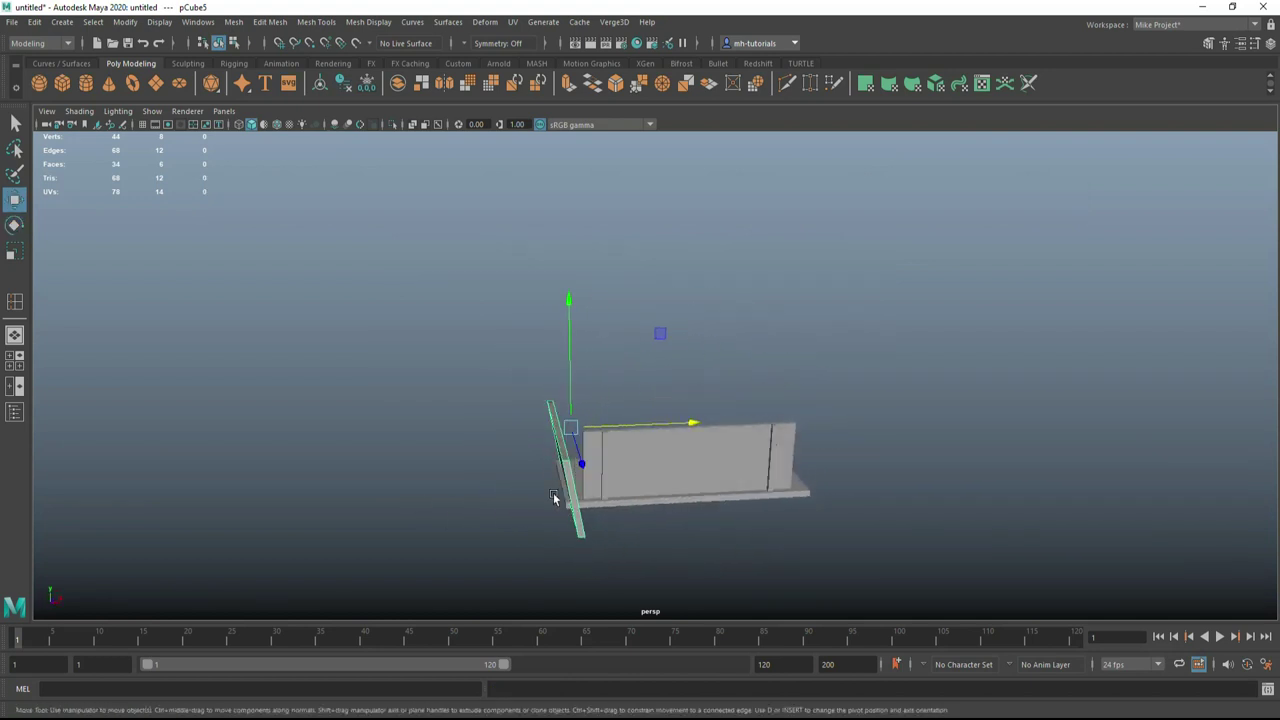
Select the upright side board's faces and apply an Edit Mesh command to them.
left_click_drag(553, 453, 600, 432, "alt")
left_click(589, 428)
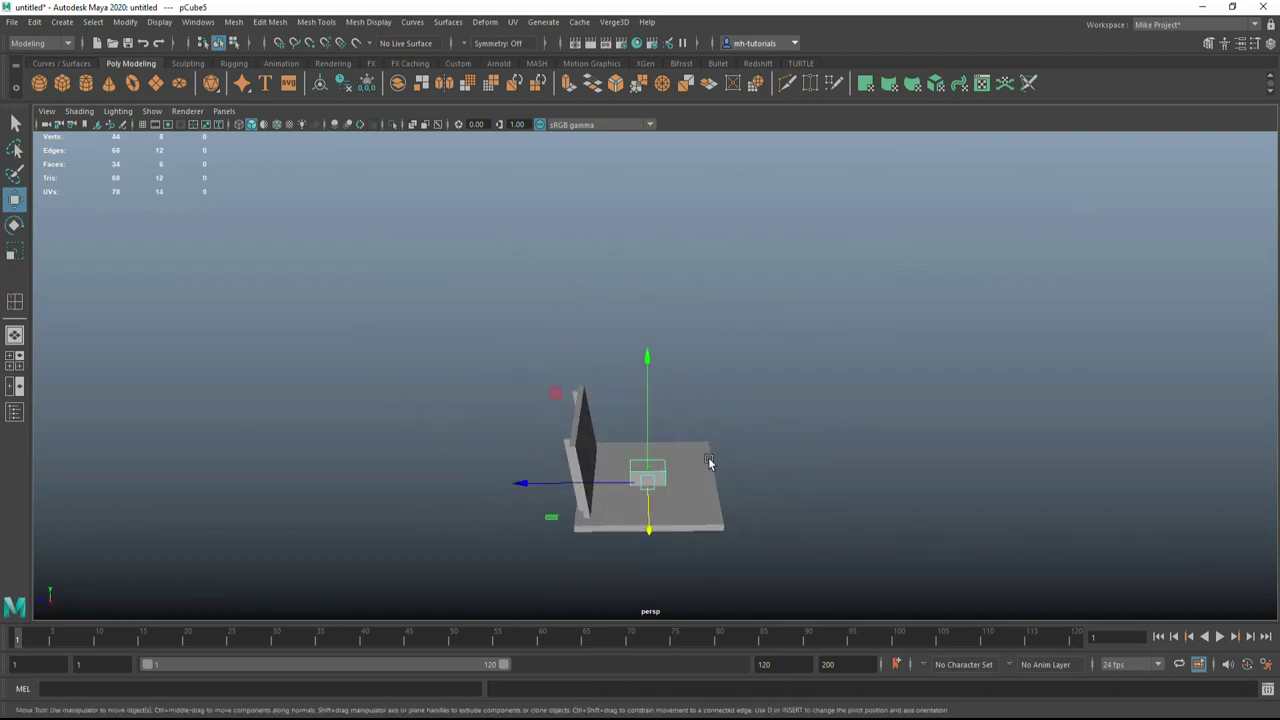
right_click_drag(690, 367, 700, 410)
key("space")
key("space")
right_click_drag(592, 368, 607, 408)
left_click(271, 24)
left_click(268, 72)
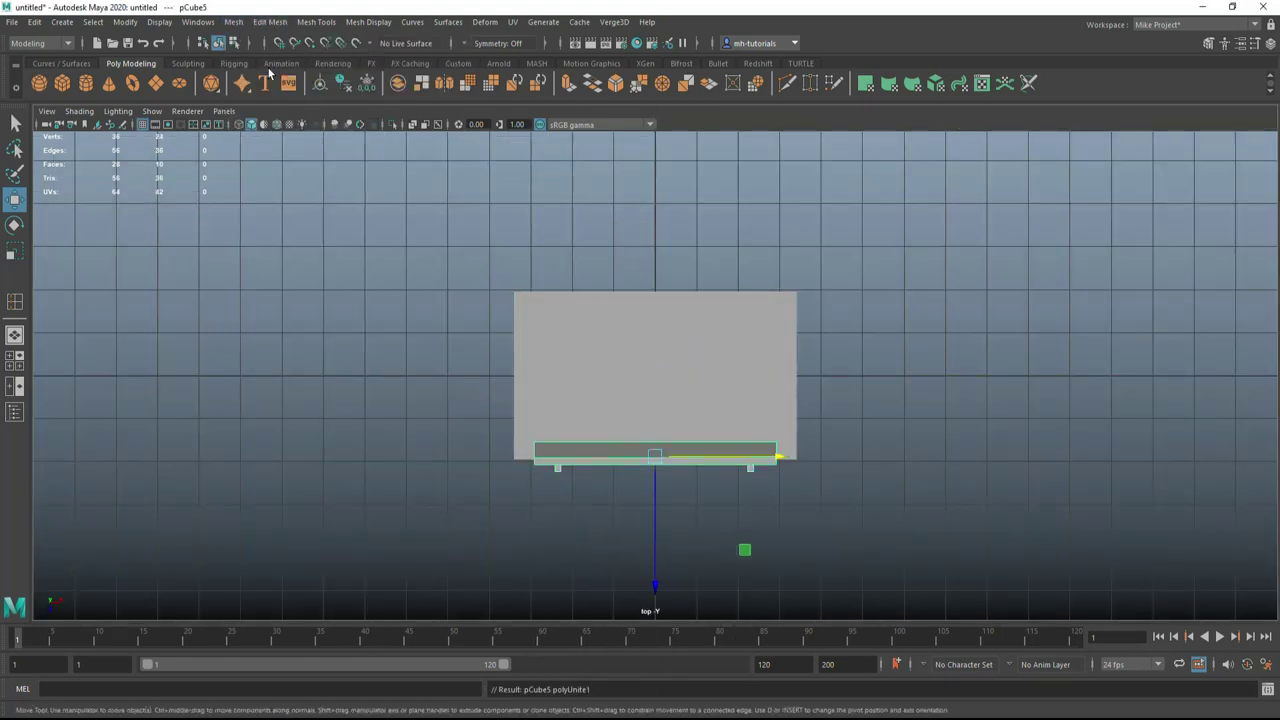
Duplicate the side board and move the copy to the opposite long edge.
key("ctrl+d")
left_click_drag(655, 580, 658, 424)
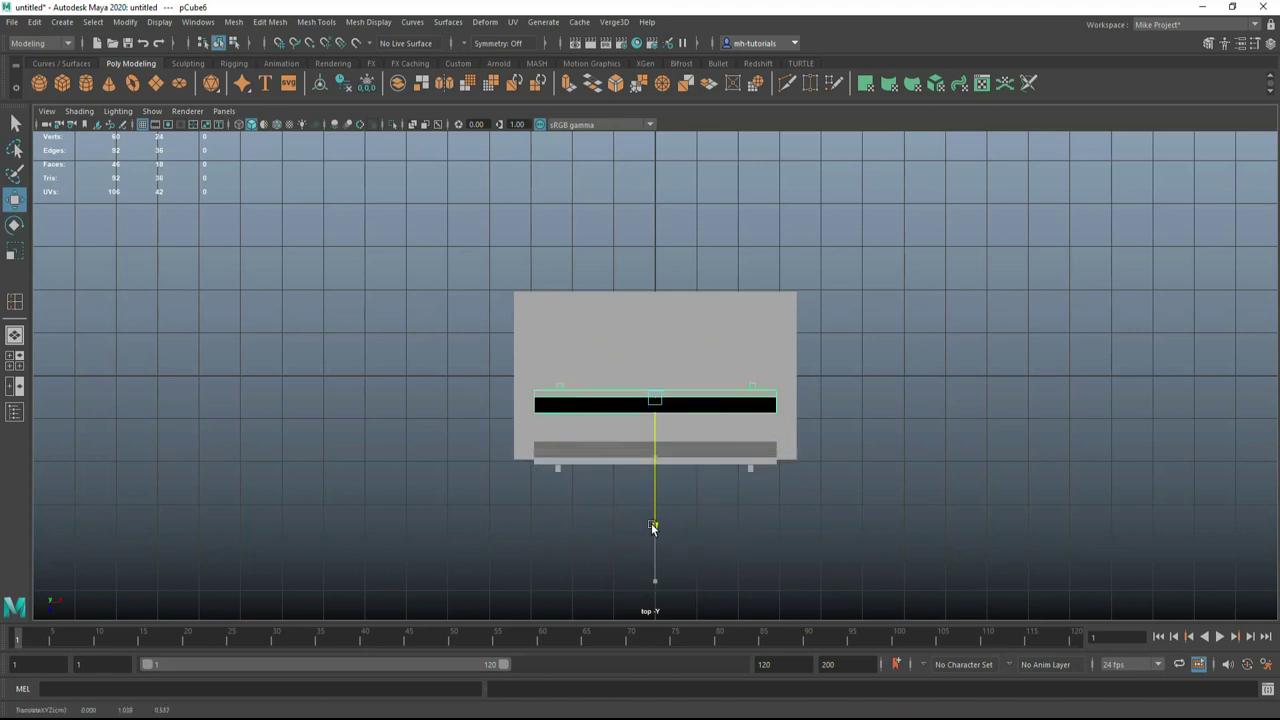
key("space")
key("space")
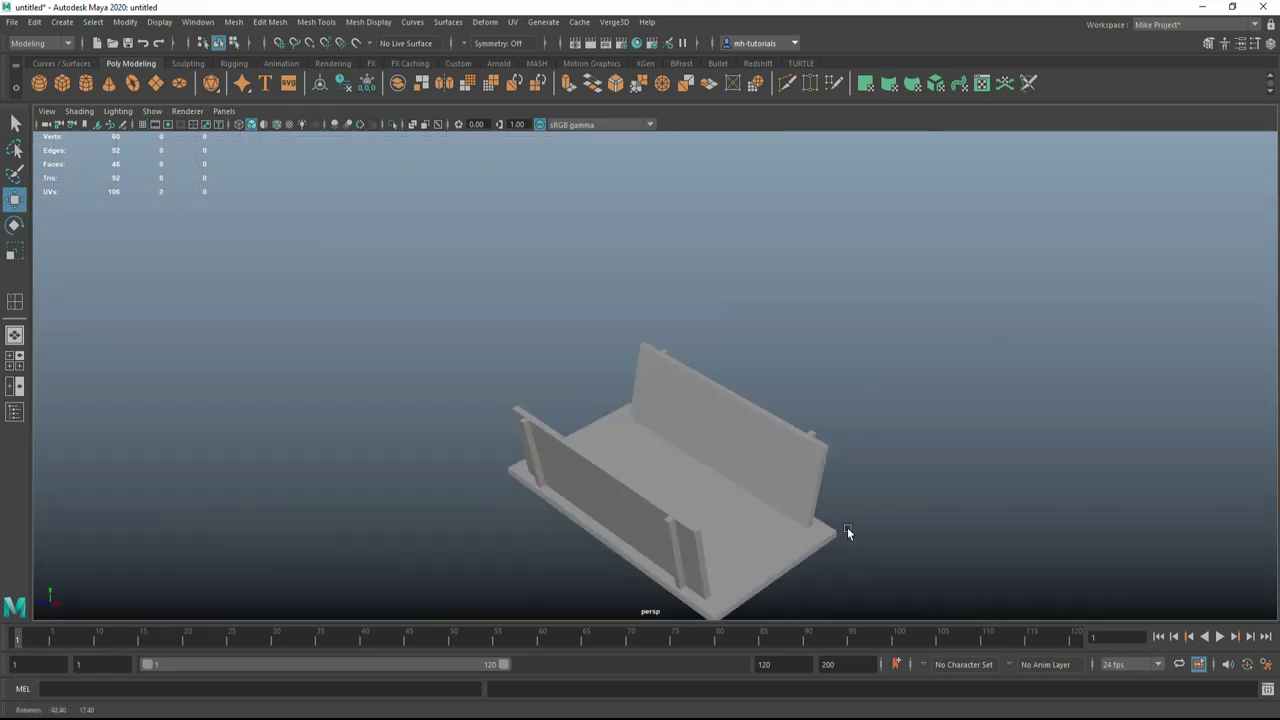
Position the front board at the front-right corner and lower it into place.
key("w")
left_click_drag(753, 565, 877, 651)
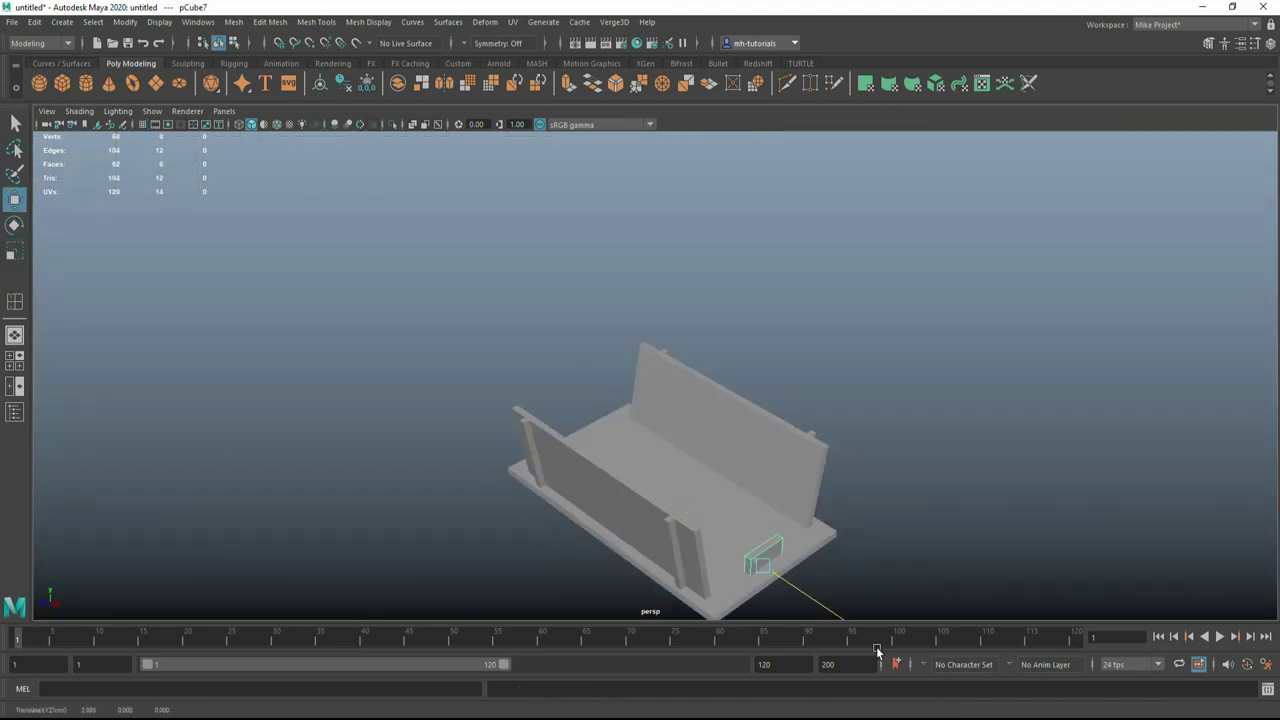
key("space")
key("4")
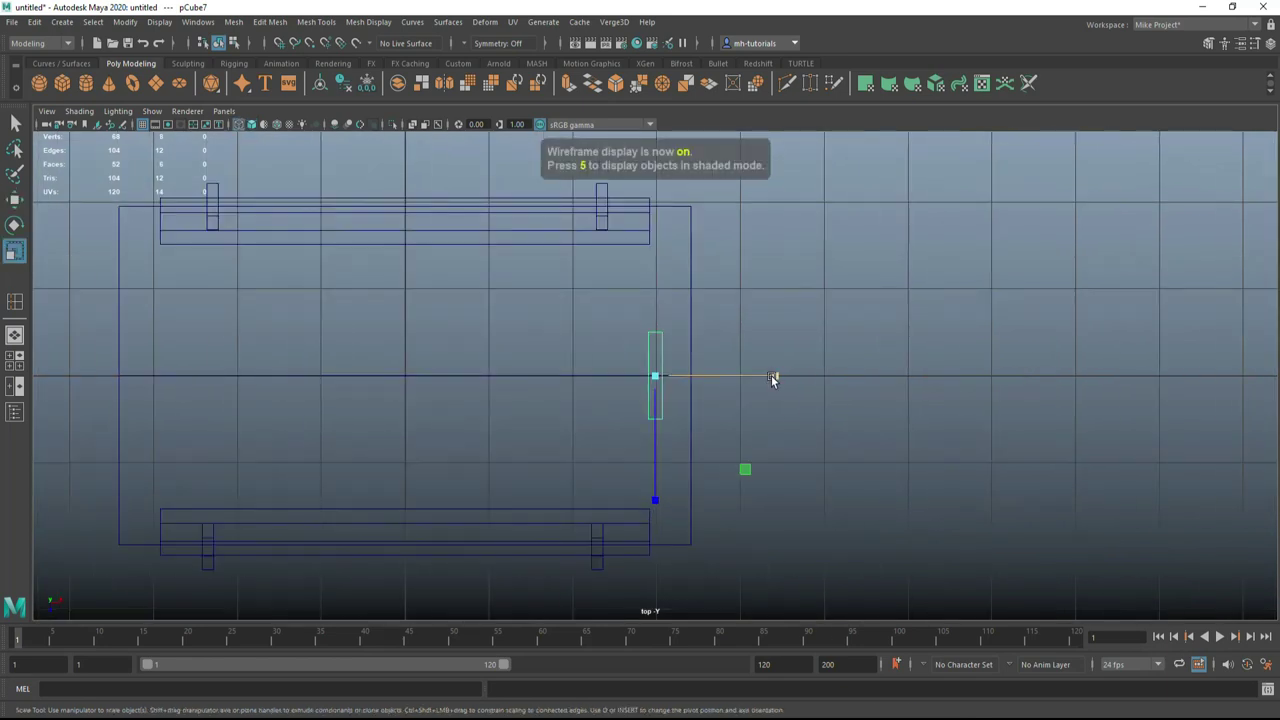
key("w")
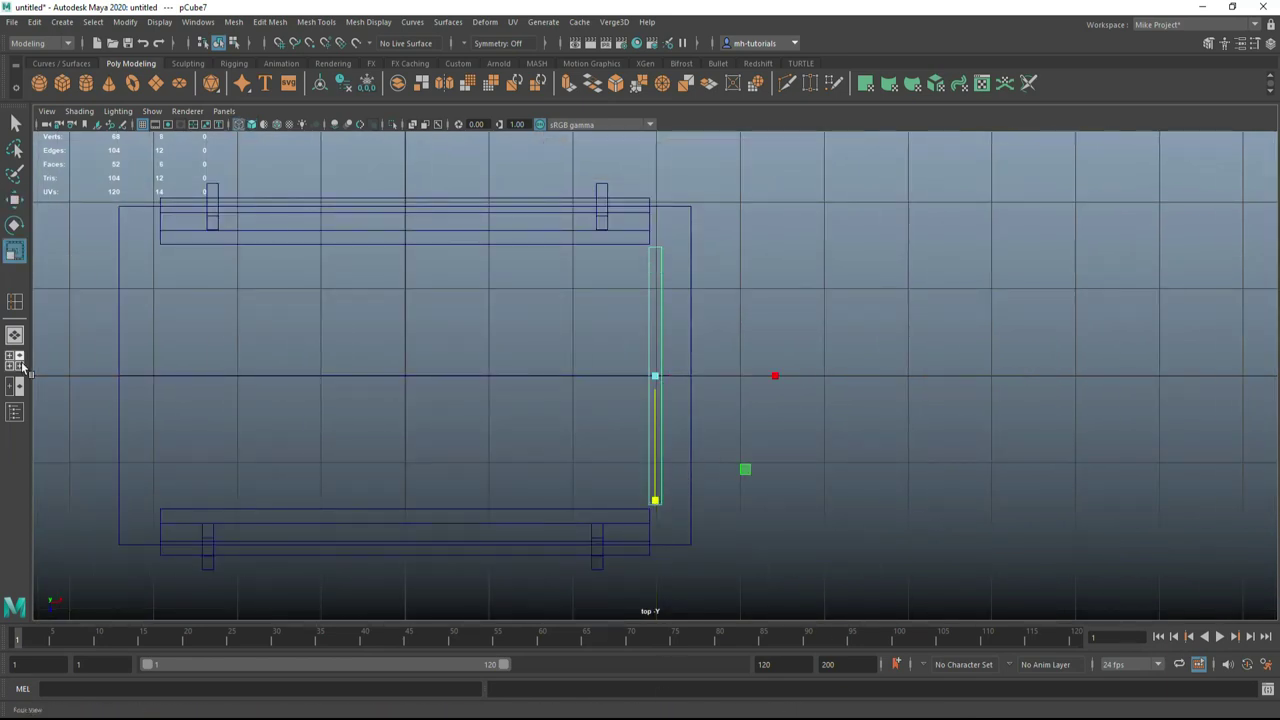
key("space")
left_click_drag(960, 400, 763, 457, "alt")
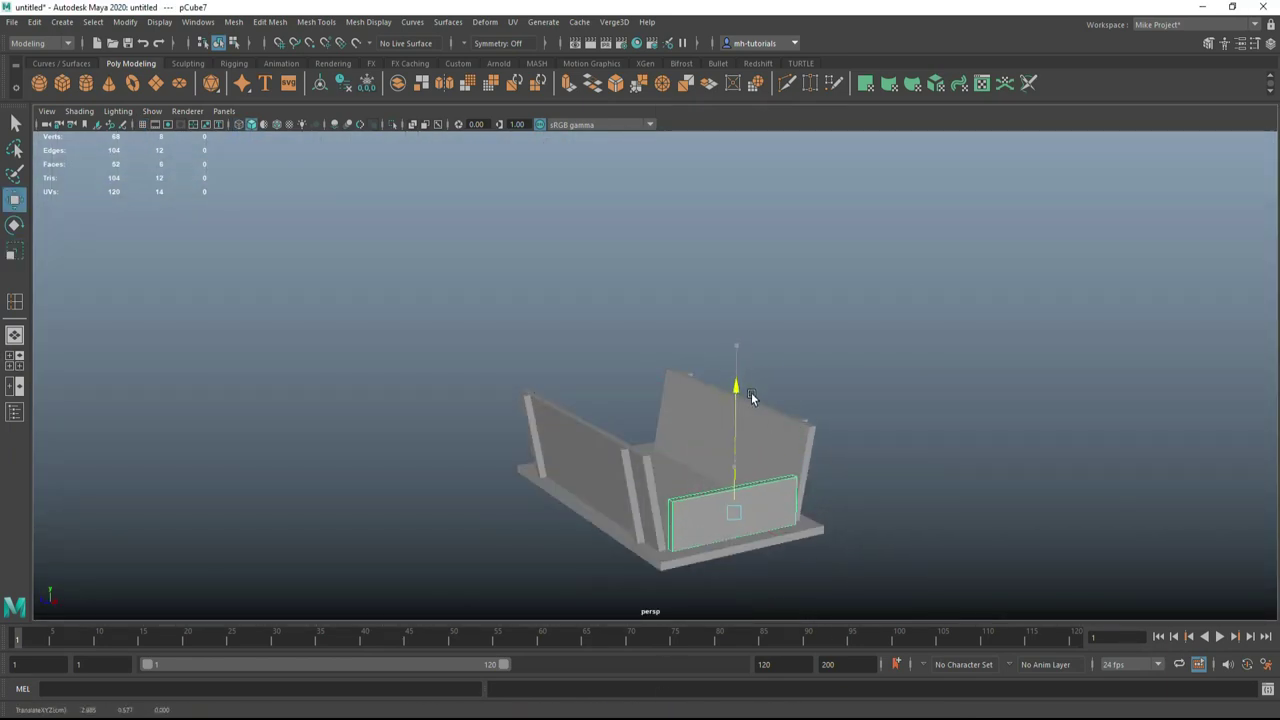
left_click_drag(751, 392, 791, 603, "alt")
Scale the front board's top vertices in side view to flare the panel outward.
key("space")
key("space")
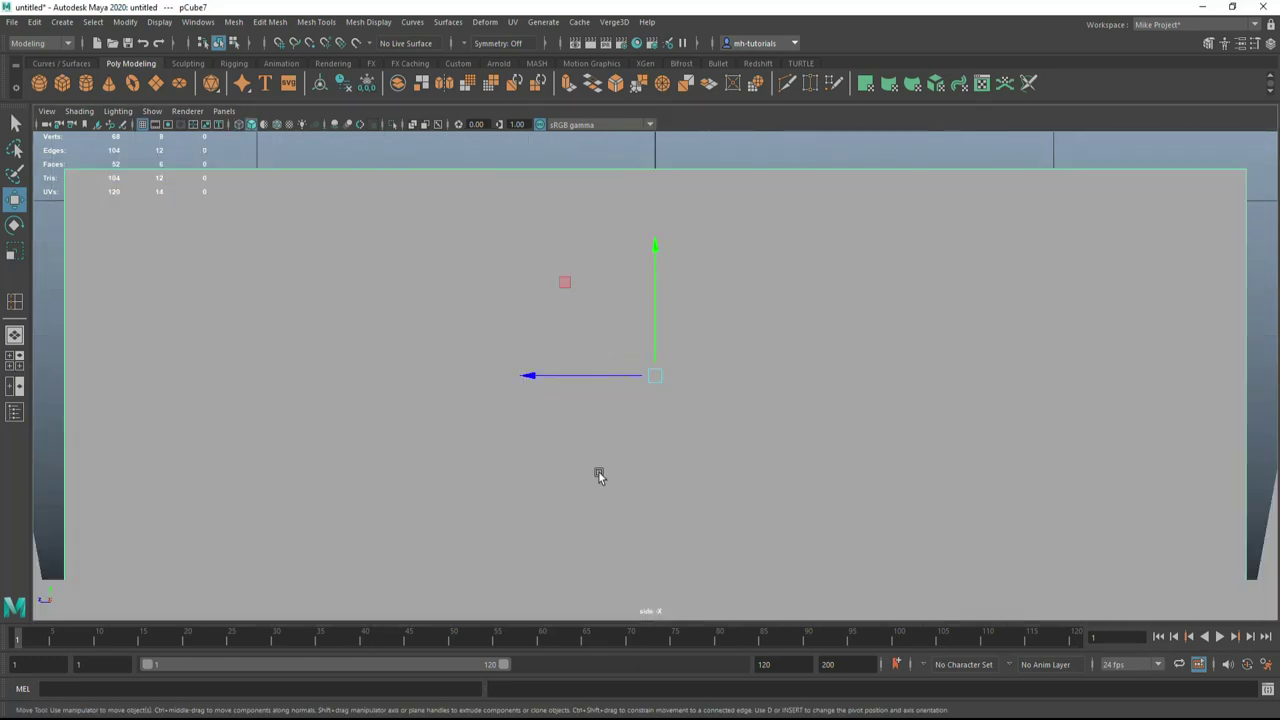
scroll(600, 420, "down", 5)
left_click_drag(509, 320, 843, 366)
key("r")
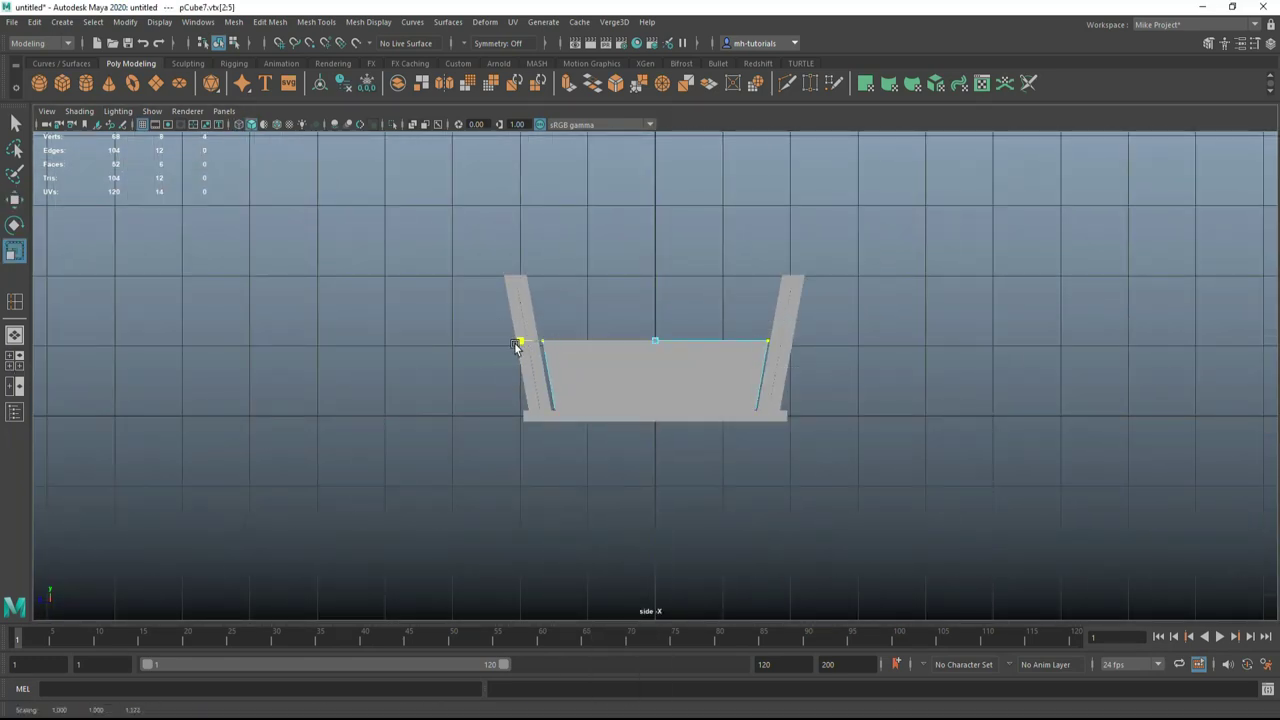
key("F8")
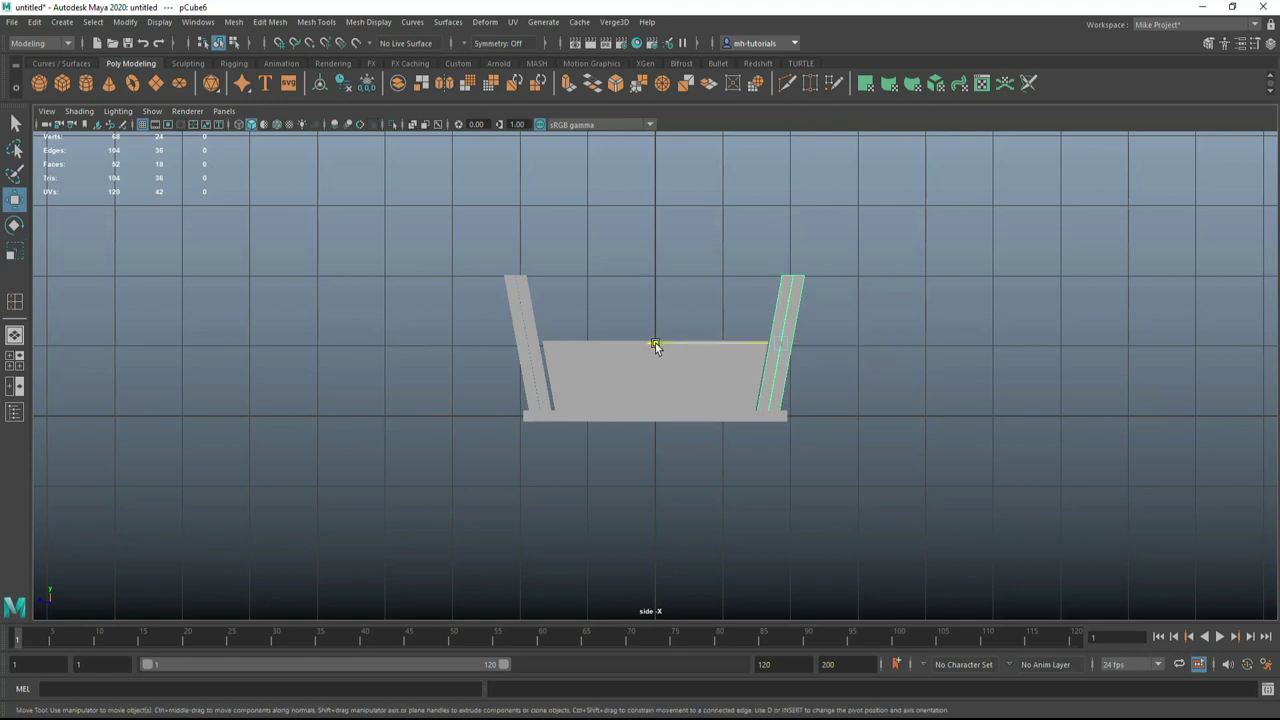
left_click(655, 380)
Raise a second board above the front panel so two boards are stacked.
key("space")
key("space")
left_click_drag(946, 422, 1055, 465, "alt")
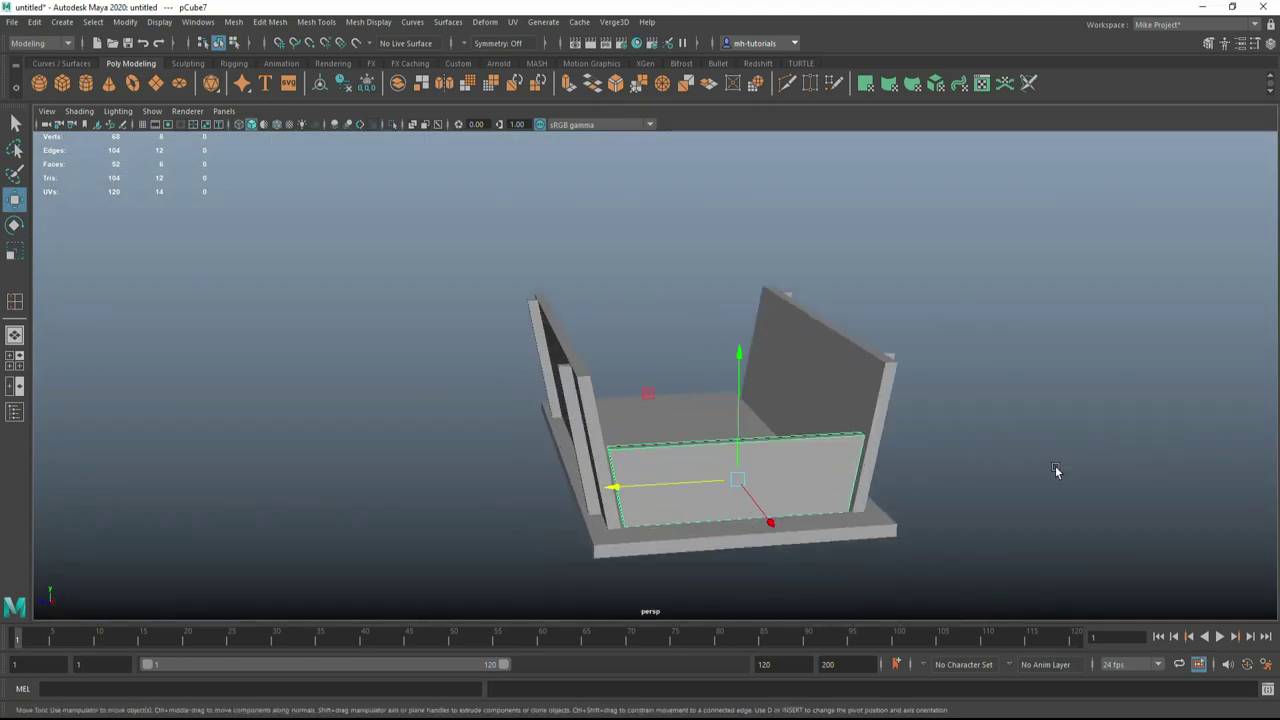
mouse_move(805, 369)
right_mouse_down()
mouse_move(812, 393)
mouse_move(804, 330)
mouse_move(997, 489)
right_mouse_up()
left_click(717, 440)
mouse_move(735, 354)
left_mouse_down()
mouse_move(749, 270)
mouse_move(994, 471)
left_mouse_up()
key("r")
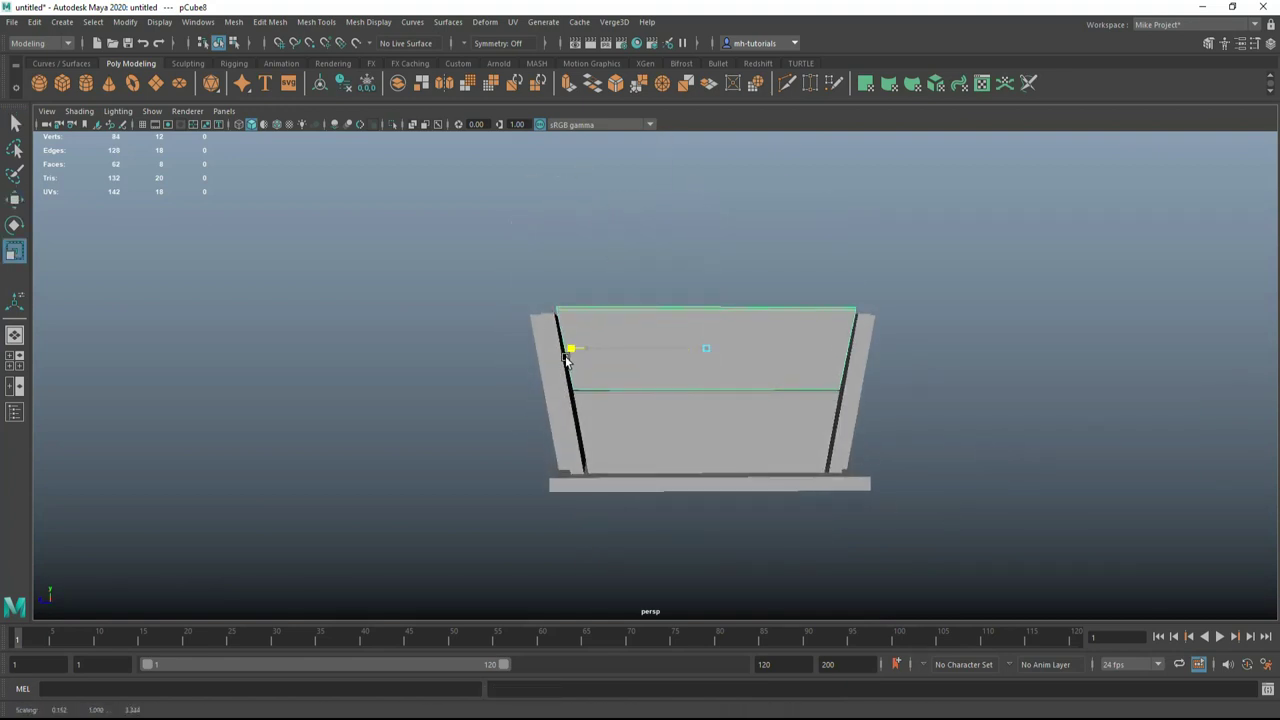
left_click_drag(906, 421, 806, 501, "alt")
right_click_drag(912, 520, 780, 480, "shift")
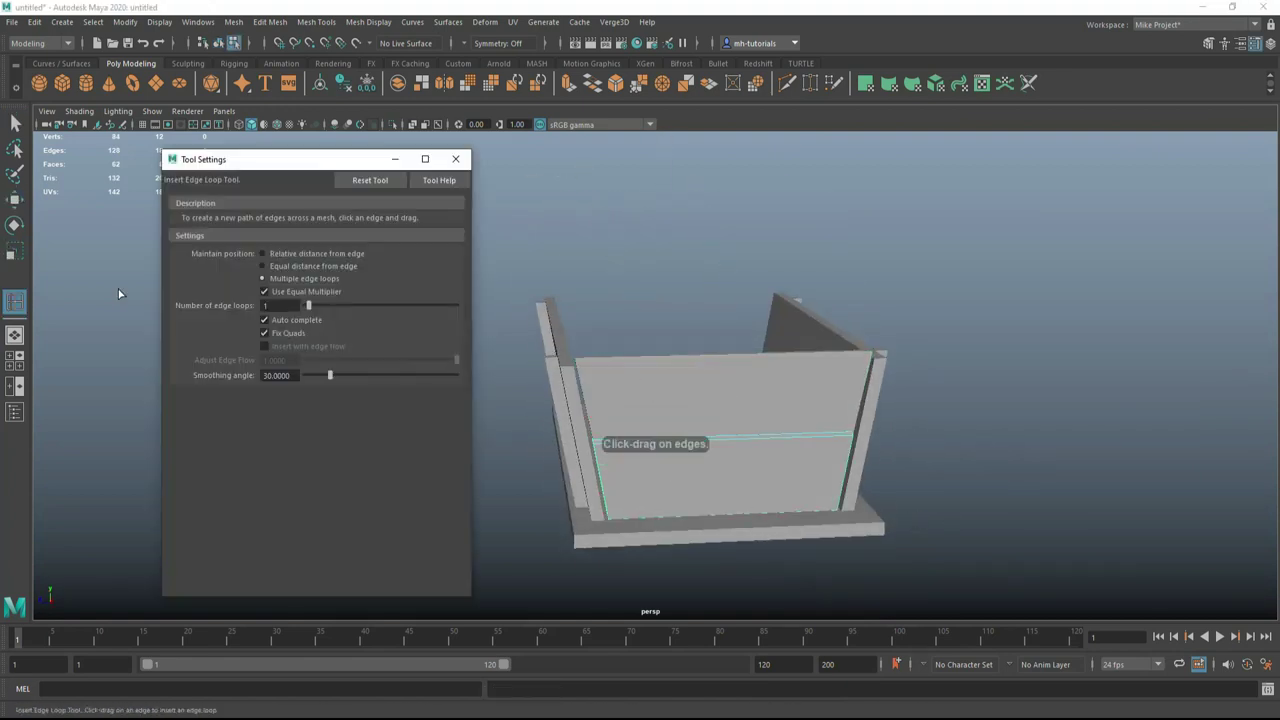
Insert 5 vertical edge loops on the upper board and pull its middle top vertices up.
type("5")
left_click(703, 514)
left_click(455, 159)
left_click_drag(760, 440, 663, 443, "alt")
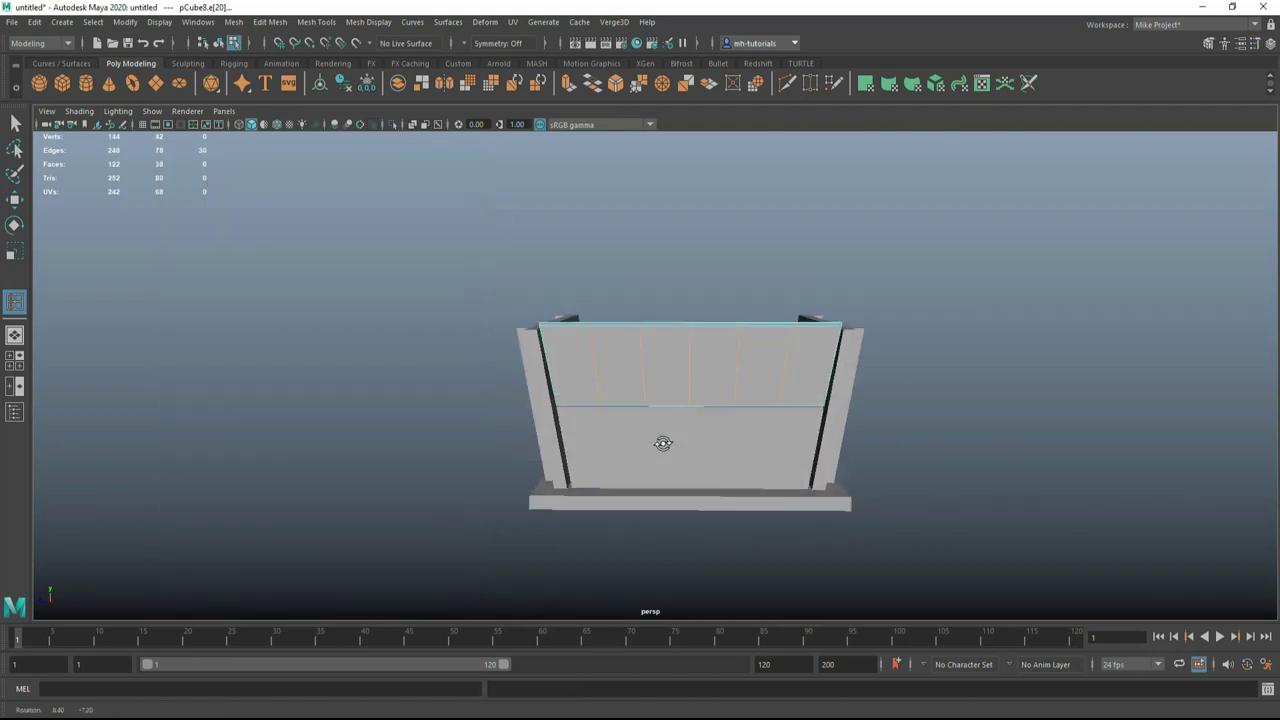
key("q")
right_click_drag(674, 357, 674, 320)
left_click(691, 329)
key("w")
left_click_drag(693, 204, 1028, 428)
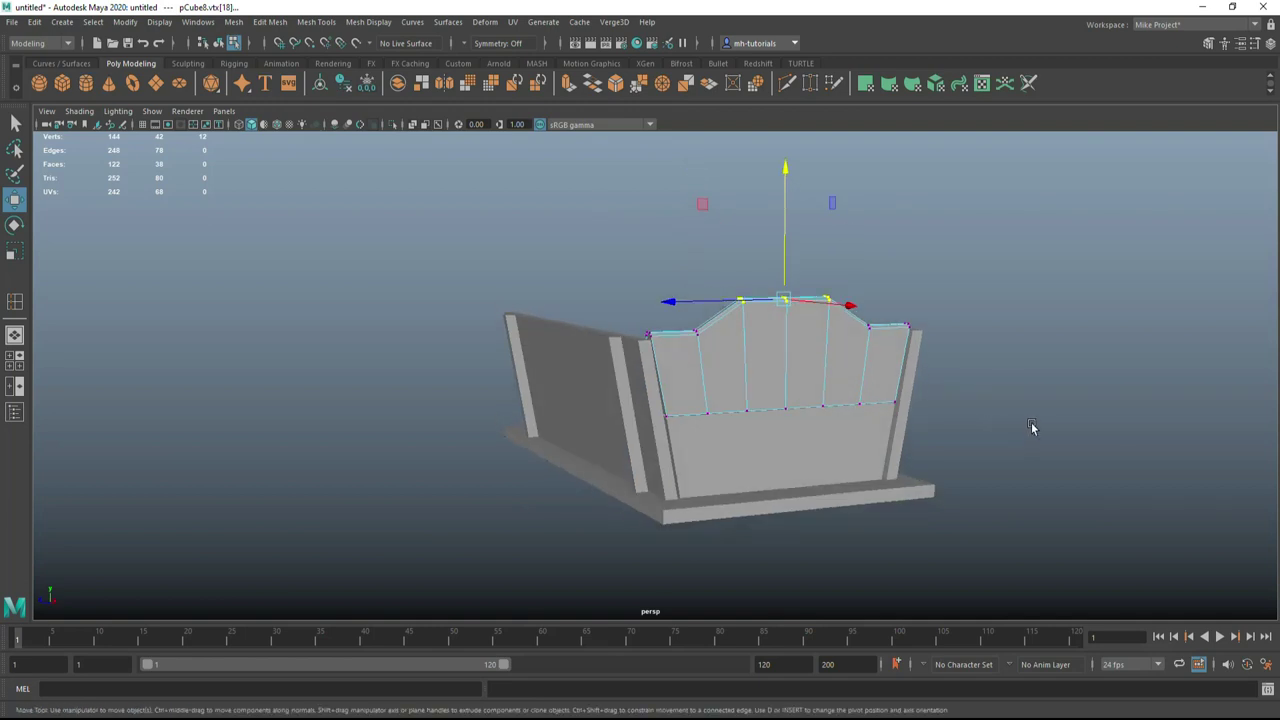
Add two horizontal edge loops across the upper board and adjust the middle edges.
key("y")
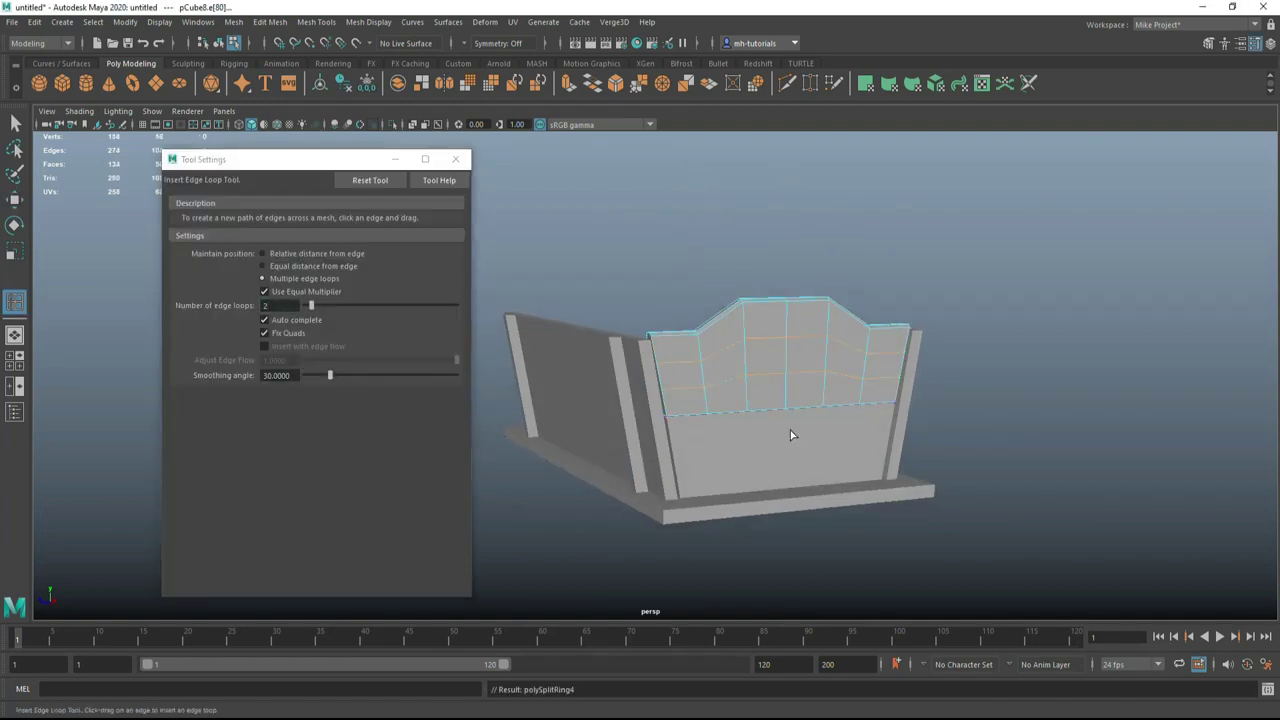
left_click_drag(790, 435, 745, 440, "alt")
key("q")
mouse_move(726, 368)
right_mouse_down()
mouse_move(725, 406)
mouse_move(729, 335)
right_mouse_up()
left_click(729, 384)
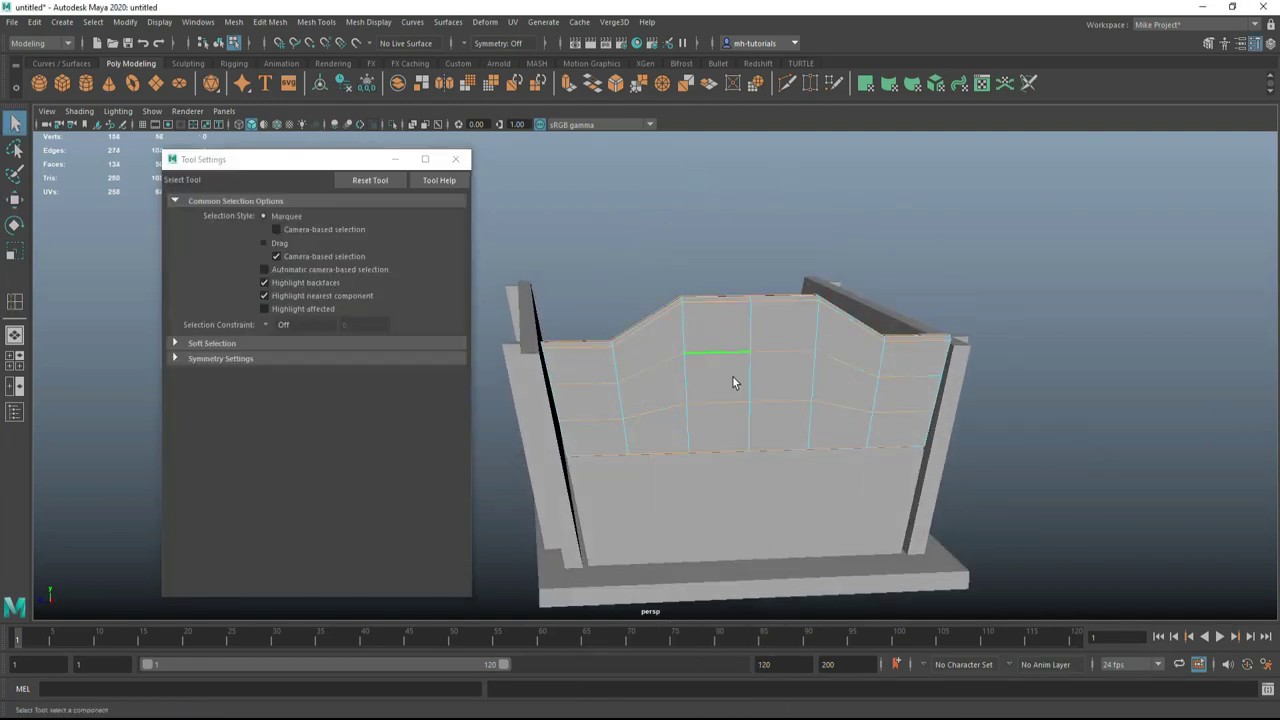
left_click(733, 399)
key("w")
left_click_drag(754, 262, 754, 250)
right_click_drag(774, 368, 716, 372)
left_click(750, 403)
key("r")
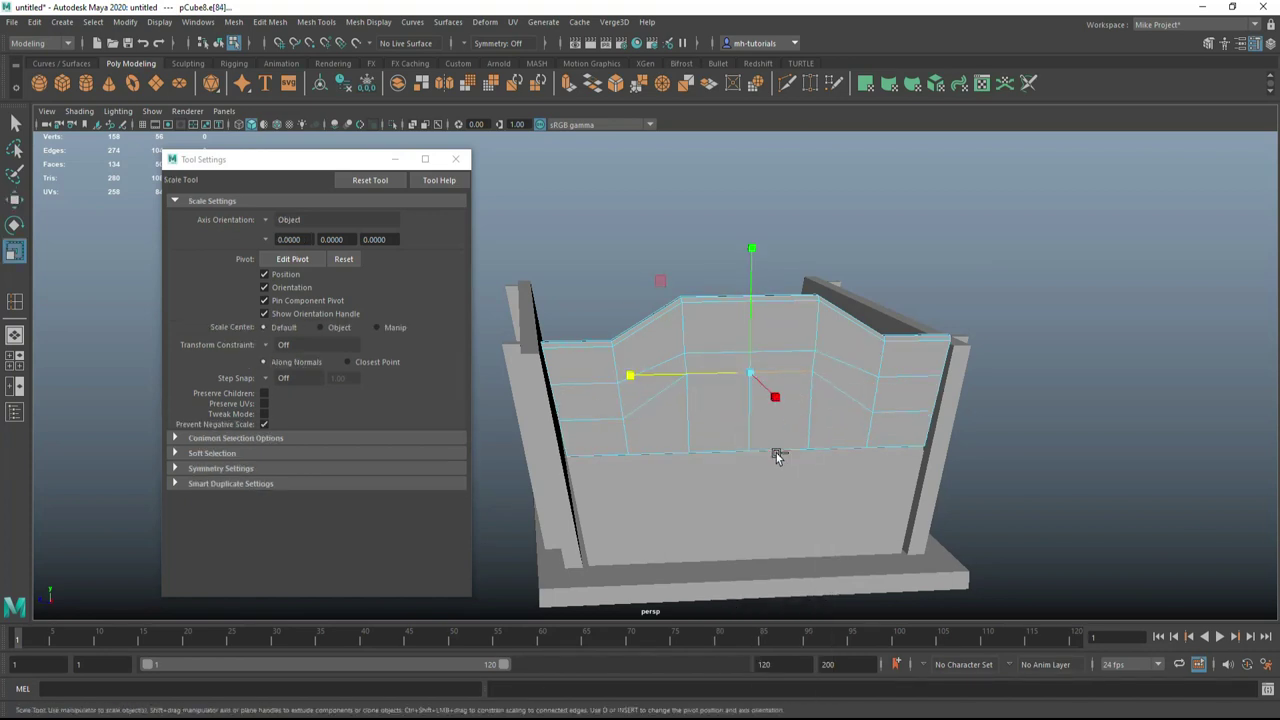
Delete the board's middle faces to cut a rectangular hole.
left_click(720, 371)
key("Delete")
mouse_move(720, 371)
left_mouse_down("alt")
mouse_move(938, 490)
mouse_move(593, 108)
left_mouse_up("alt")
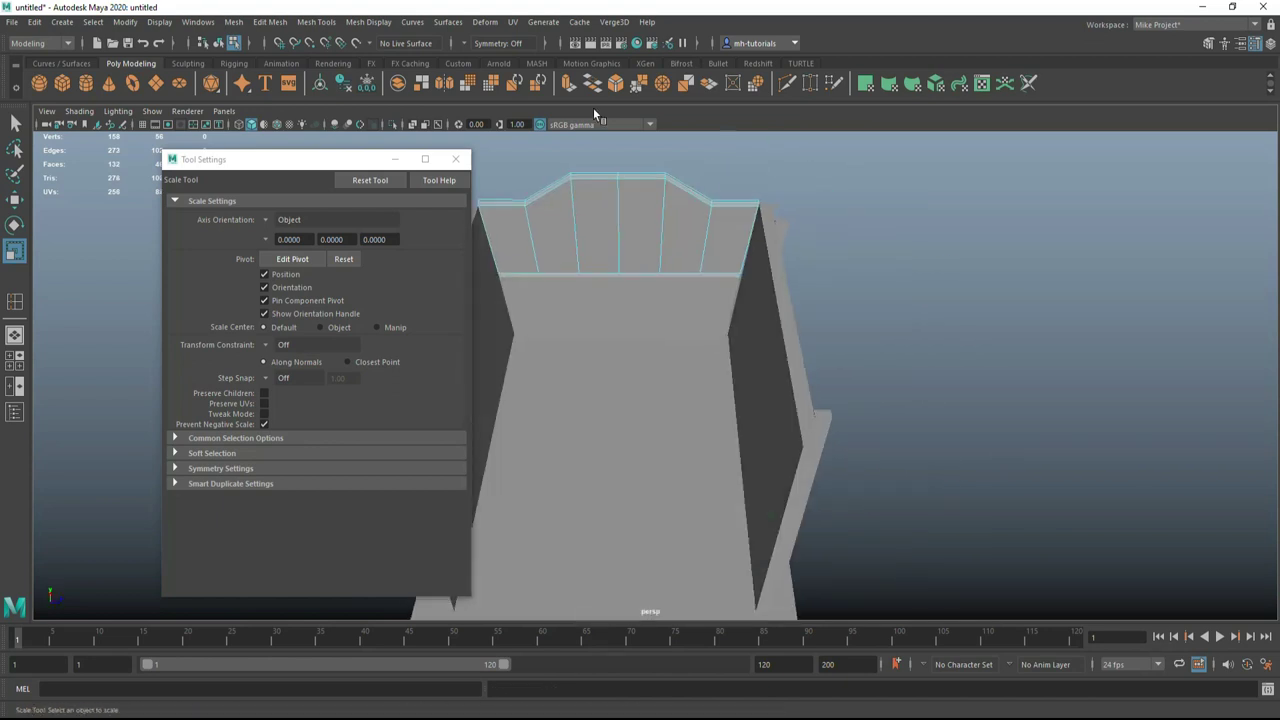
Insert an edge loop across the end wall and raise its top-centre edge into a peak.
left_click(316, 21)
left_click(620, 230)
left_click(12, 362)
key("space")
key("4")
key("f")
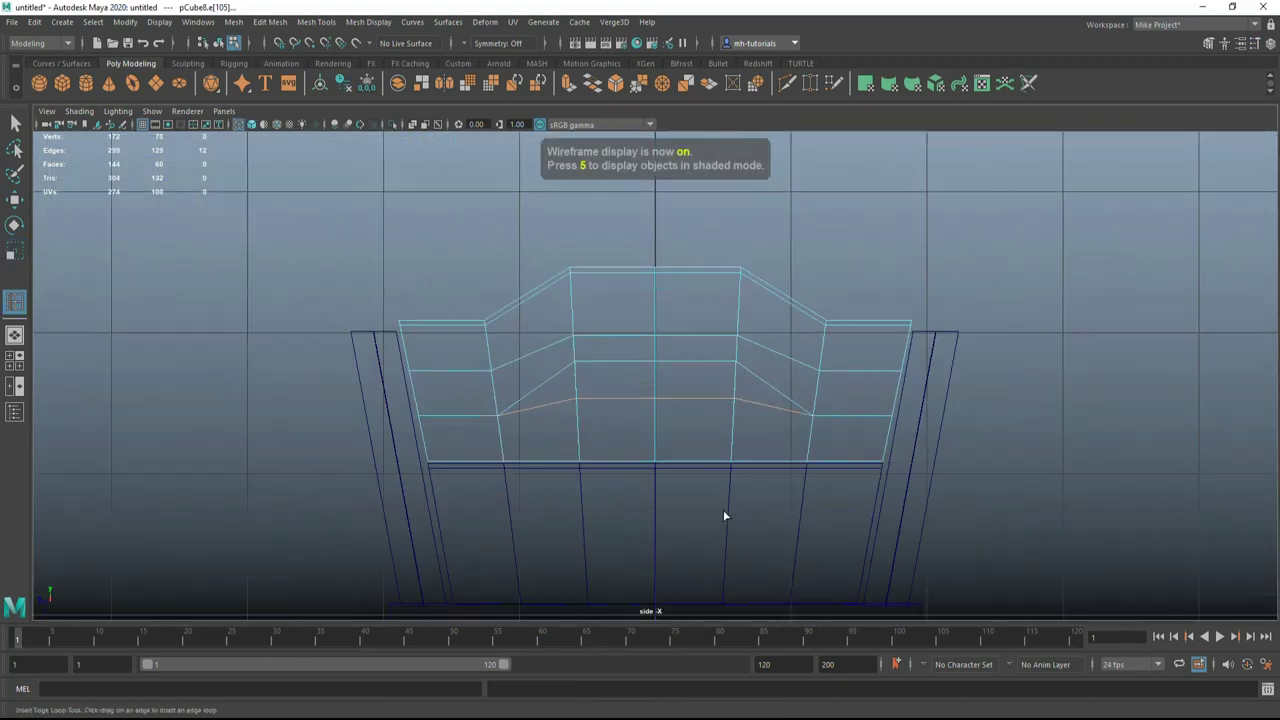
left_click(640, 403)
key("w")
left_click_drag(654, 400, 663, 349)
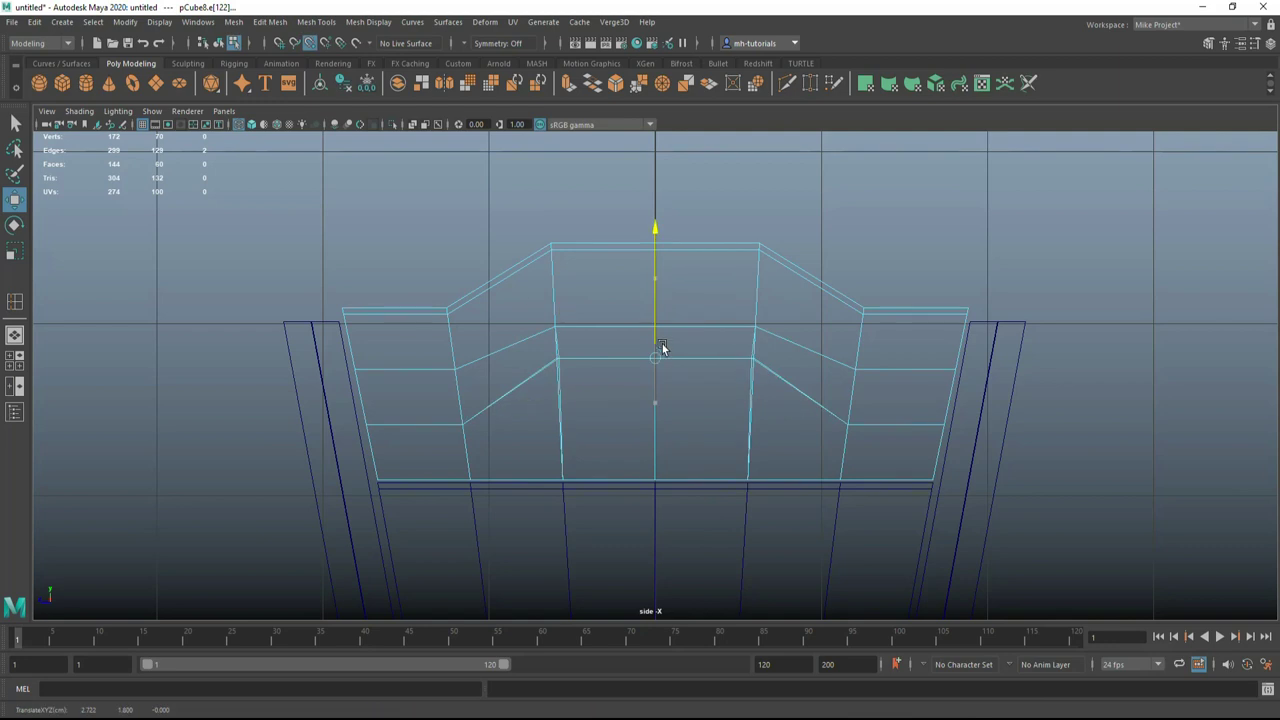
key("space")
key("space")
mouse_move(760, 300)
left_mouse_down("alt")
mouse_move(840, 395)
mouse_move(592, 236)
left_mouse_up("alt")
Delete the wall's top-centre face to open a slot and select the opening's opposite edges.
right_click_drag(592, 236, 619, 228)
left_click(619, 228)
key("Delete")
middle_click_drag(627, 312, 601, 383, "alt")
scroll(665, 393, "up", 4)
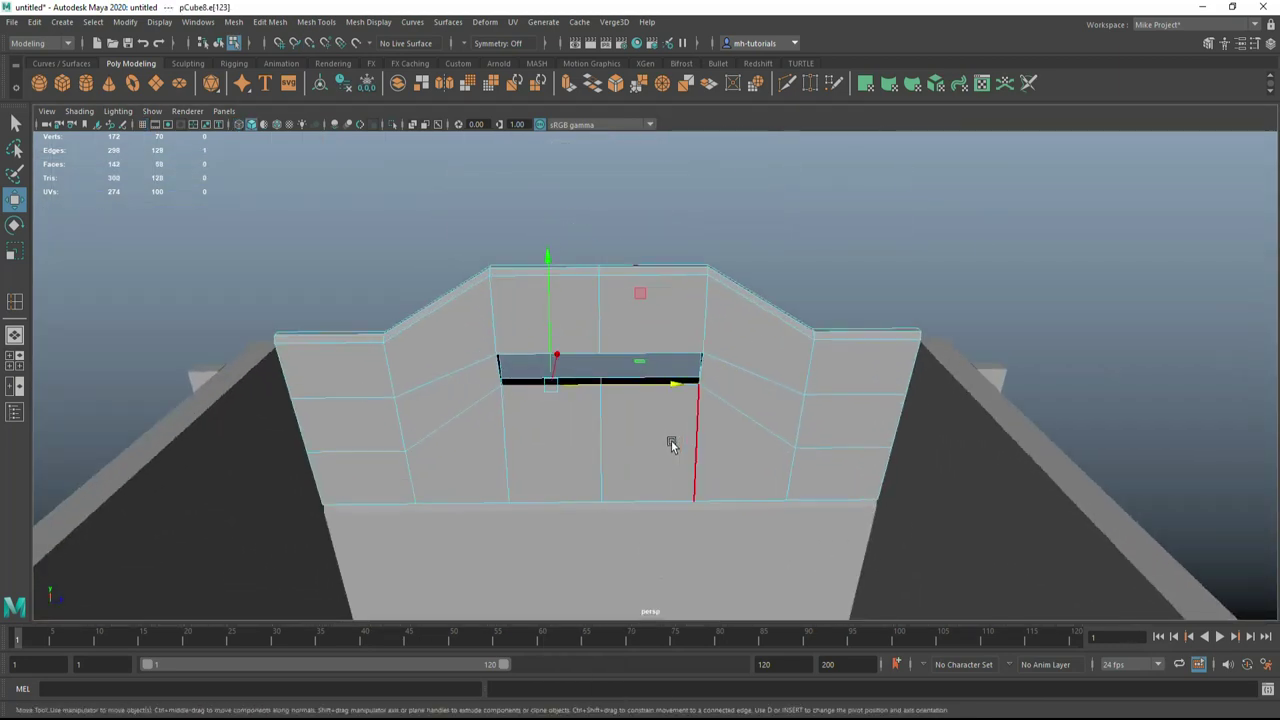
key("r")
left_click_drag(681, 358, 703, 283, "alt")
left_click(703, 283, "shift")
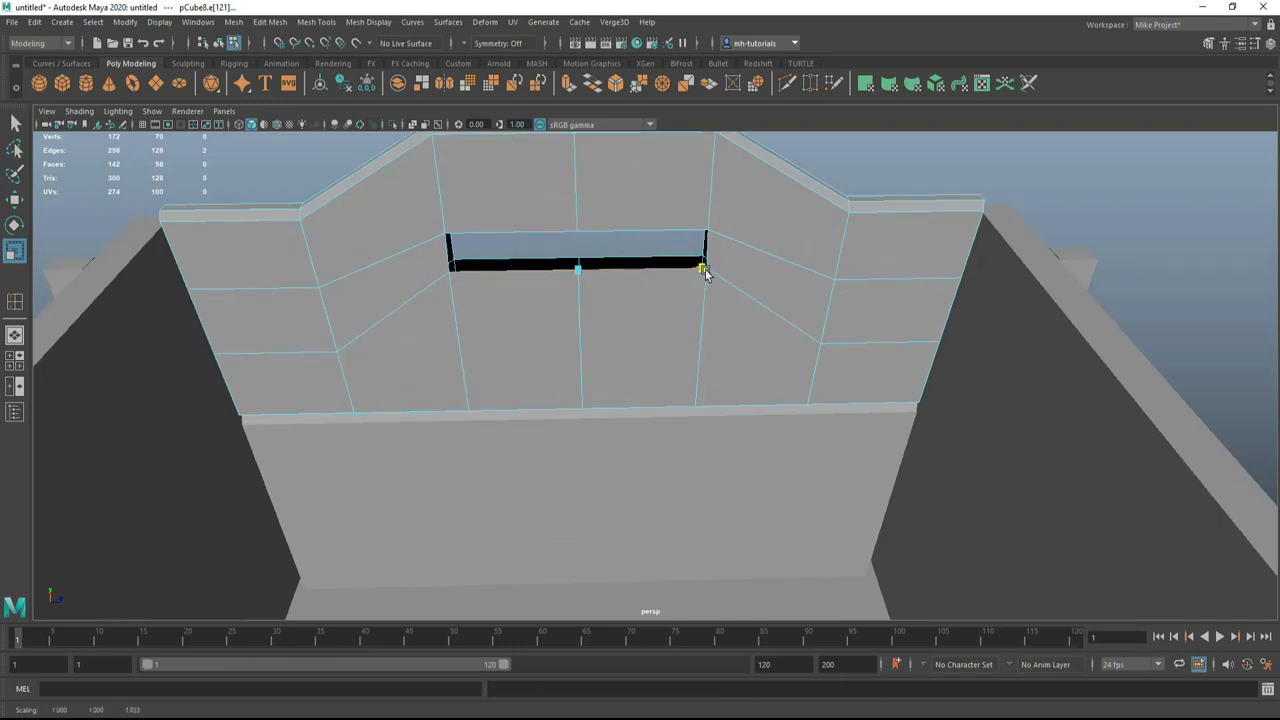
Bridge the opposite edge pairs of the slot to close its sides.
key("space")
key("space")
scroll(536, 381, "up", 3)
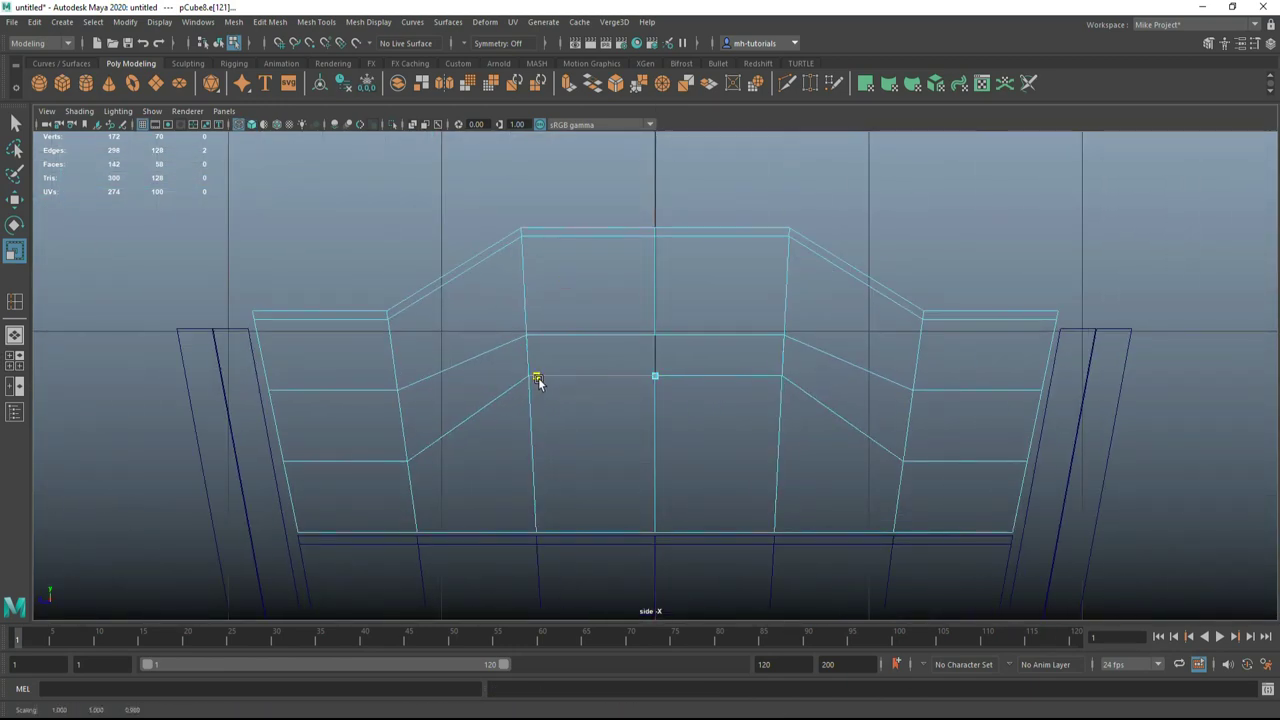
key("space")
key("space")
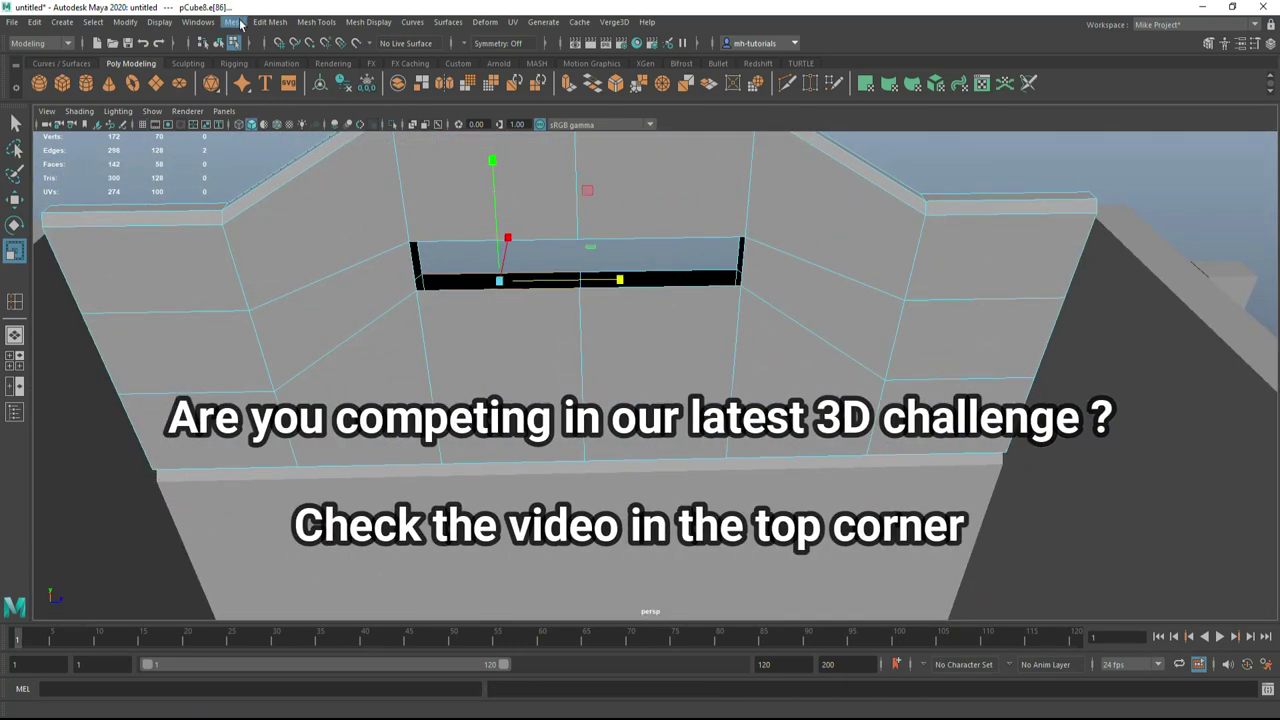
left_click(268, 22)
left_click(290, 84)
scroll(654, 295, "down", 5)
mouse_move(654, 300)
left_mouse_down("alt")
mouse_move(817, 513)
mouse_move(680, 287)
left_mouse_up("alt")
key("g")
key("g")
key("g")
key("g")
Bevel the edges around the handle slot.
left_click_drag(661, 346, 843, 340, "alt")
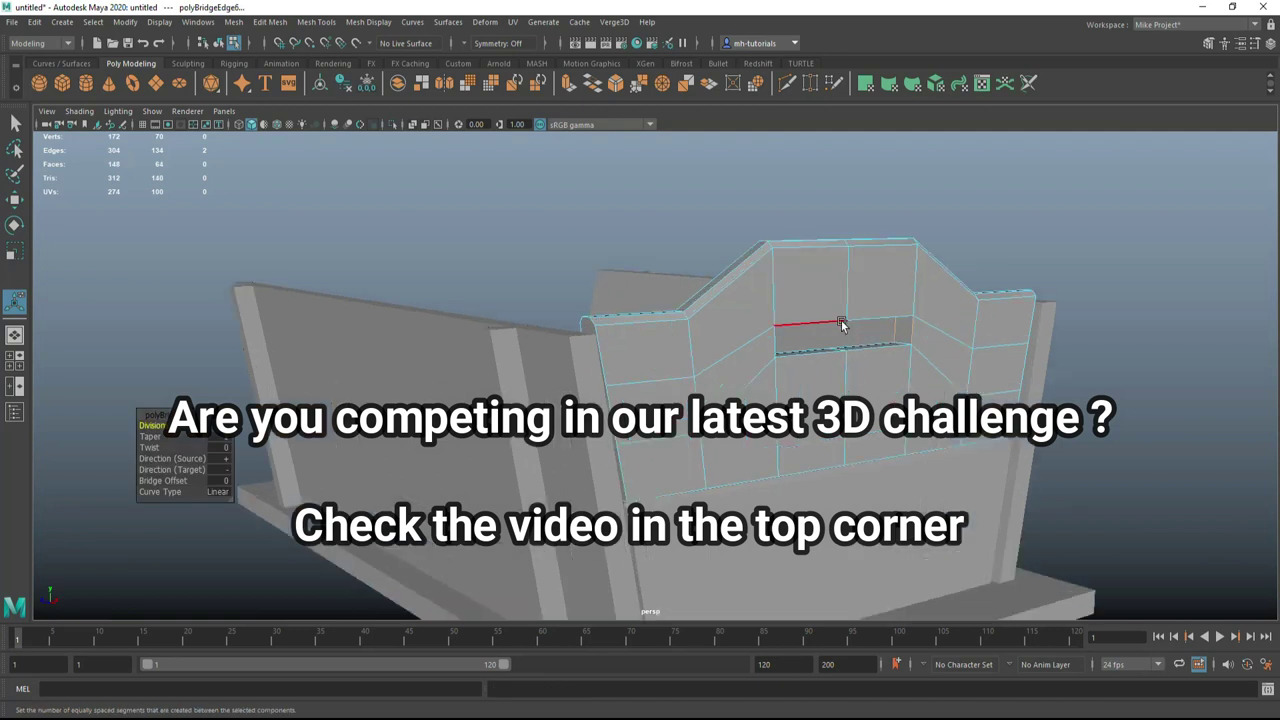
key("q")
left_click(845, 323)
left_click(908, 337, "shift")
mouse_move(908, 337)
left_mouse_down("alt")
mouse_move(600, 371)
mouse_move(720, 257)
mouse_move(823, 307)
left_mouse_up("alt")
key("g")
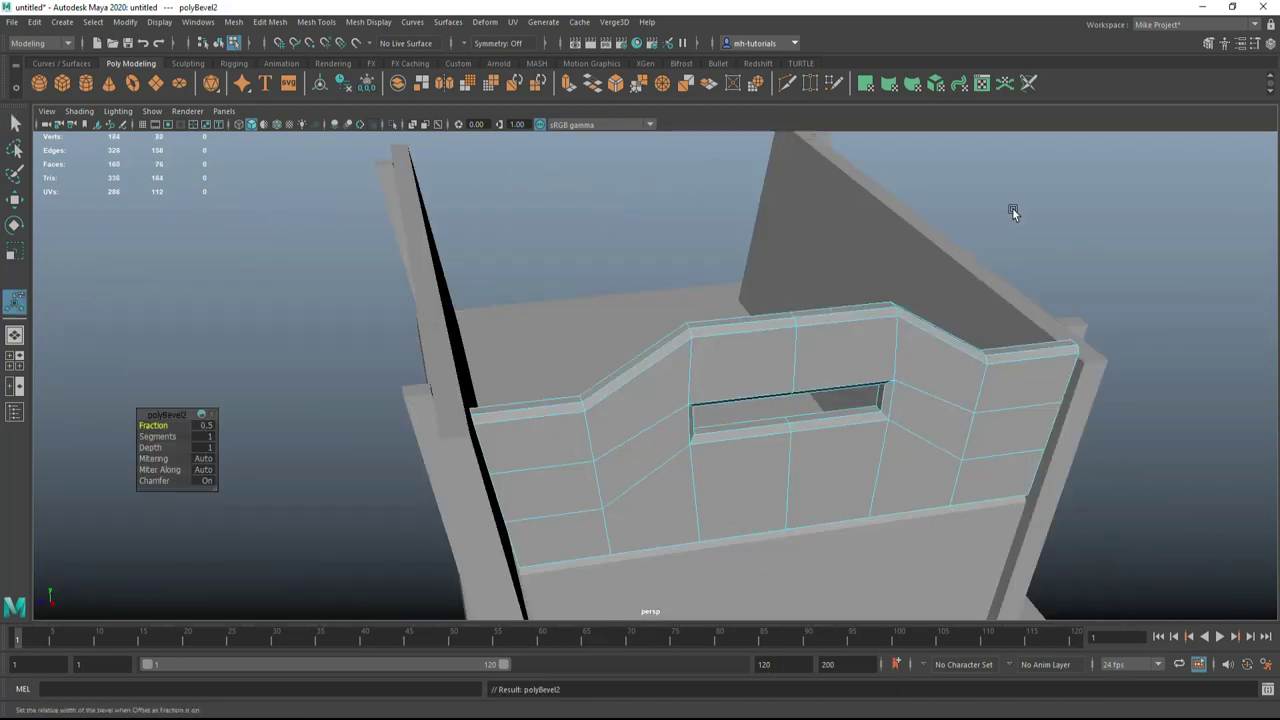
key("t")
scroll(791, 405, "down", 3)
Combine the end wall pieces into a single mesh, pCube9.
key("q")
key("F8")
left_click(233, 21)
left_click(262, 62)
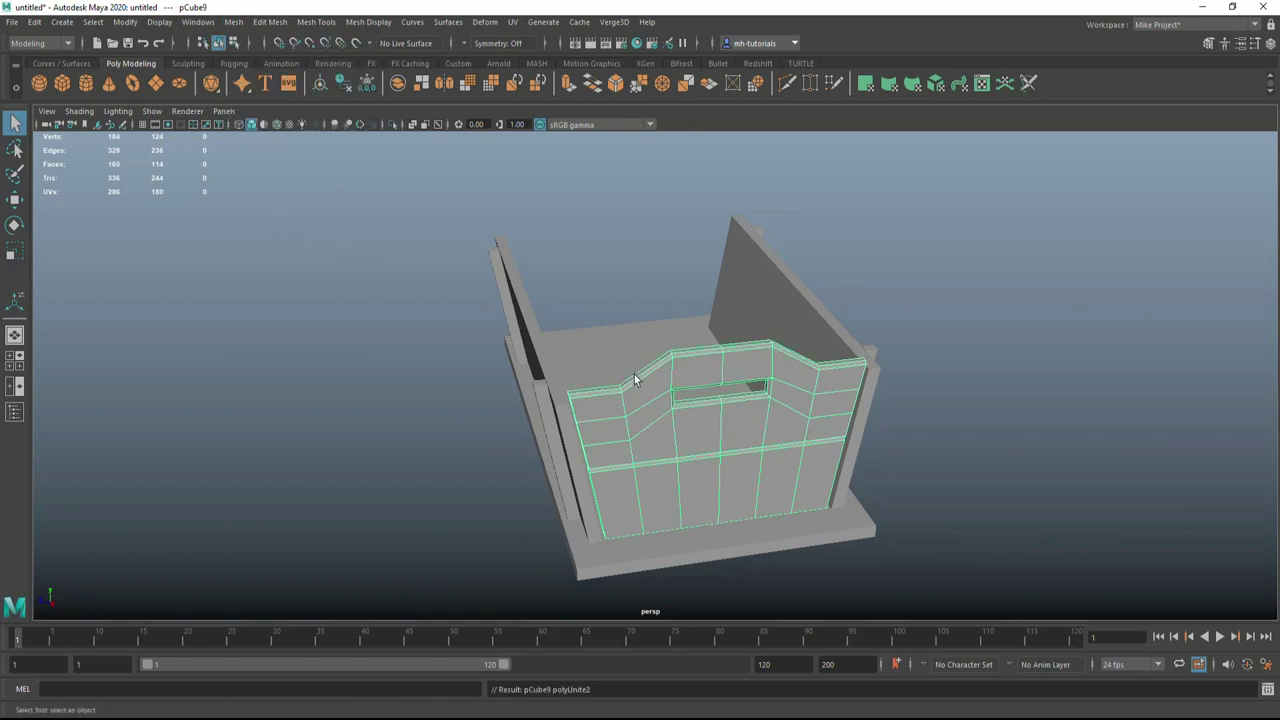
Duplicate the slotted end wall and move the copy to the crate's far end.
key("e")
key("w")
left_click_drag(769, 521, 706, 394, "alt")
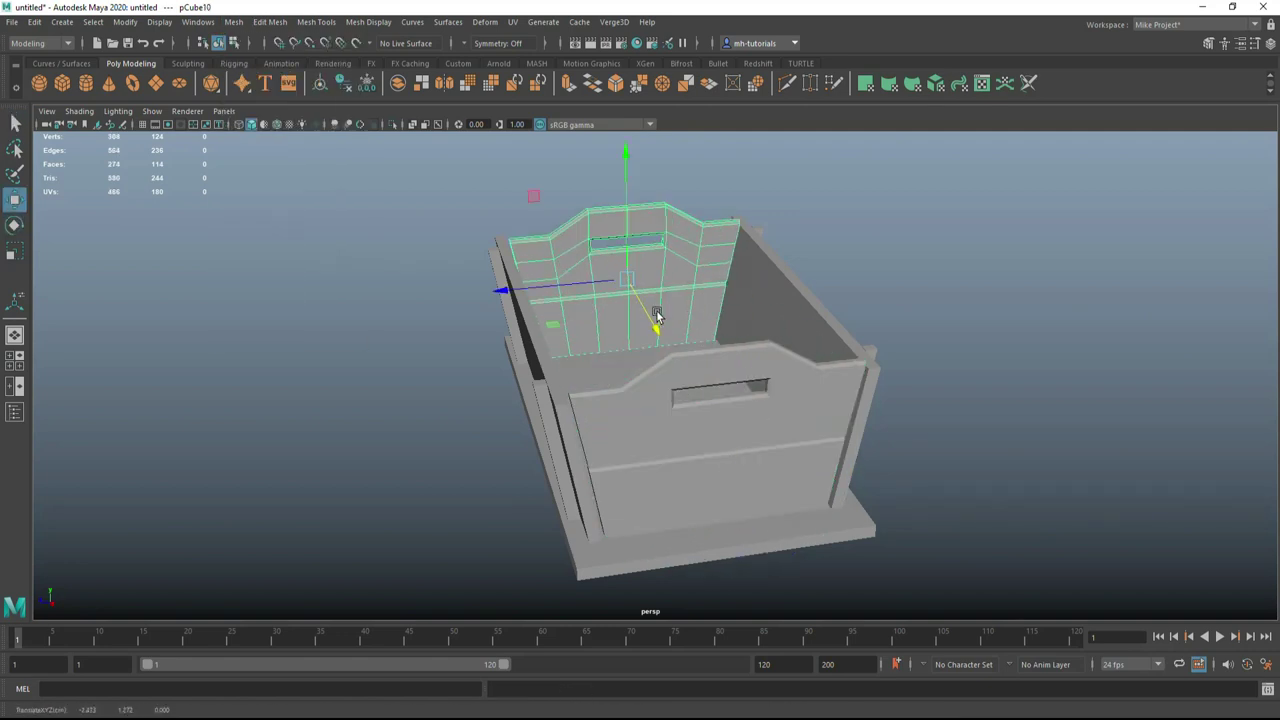
scroll(706, 398, "down", 3)
scroll(752, 375, "down", 3)
left_click(633, 465)
mouse_move(847, 383)
left_mouse_down("alt")
mouse_move(814, 443)
mouse_move(606, 423)
left_mouse_up("alt")
left_click(920, 323)
mouse_move(920, 323)
left_mouse_down("alt")
mouse_move(816, 340)
mouse_move(942, 348)
mouse_move(451, 309)
left_mouse_up("alt")
Add a new cube beside the crate and shrink it to about a quarter size.
left_click(700, 335)
key("w")
mouse_move(700, 335)
left_mouse_down("alt")
mouse_move(760, 471)
mouse_move(890, 535)
left_mouse_up("alt")
key("r")
left_click_drag(784, 481, 762, 501)
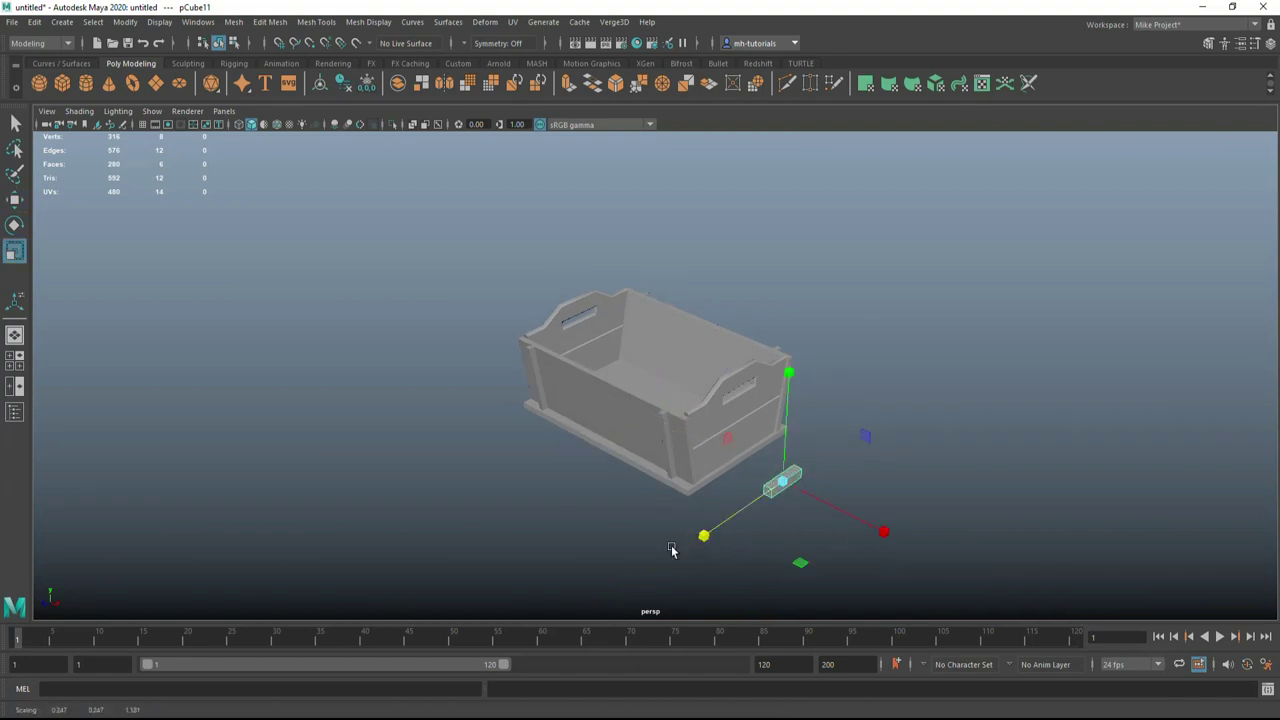
Move the small block up so it sits under the crate floor.
key("w")
left_click_drag(878, 540, 830, 522)
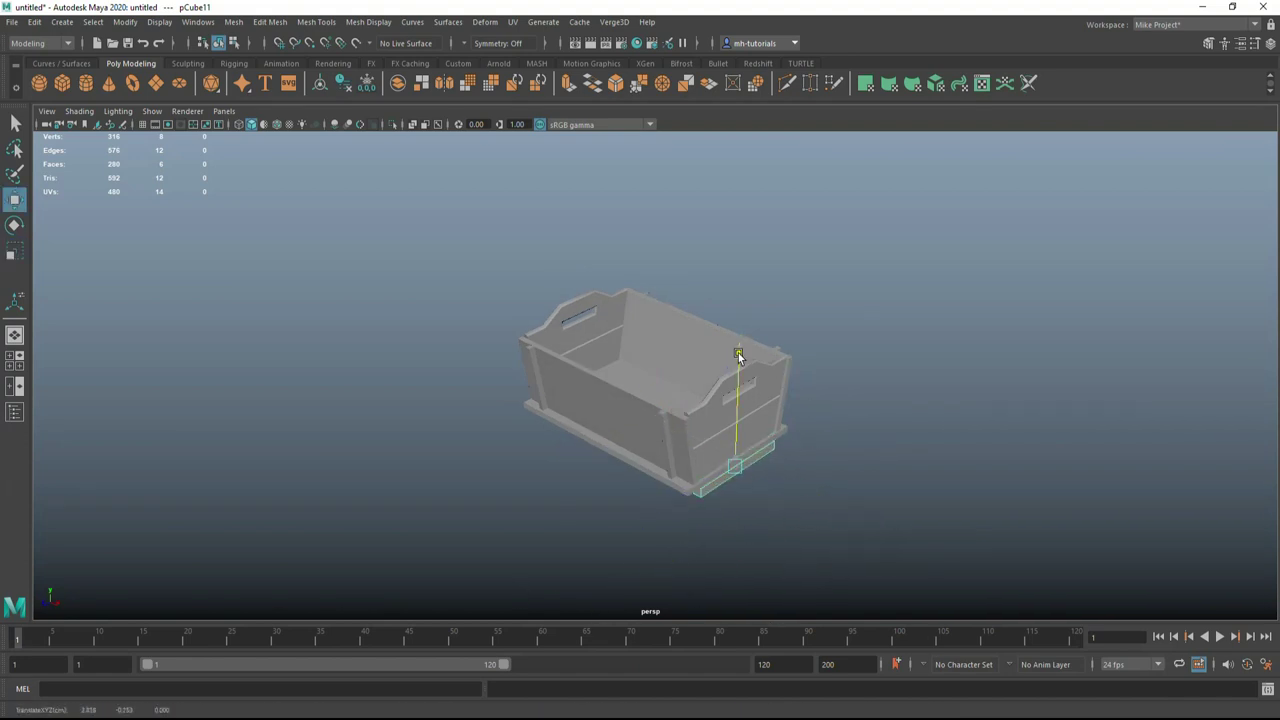
left_click(739, 352)
scroll(797, 377, "up", 5)
mouse_move(797, 377)
left_mouse_down("alt")
mouse_move(716, 420)
mouse_move(786, 388)
mouse_move(842, 423)
mouse_move(726, 408)
left_mouse_up("alt")
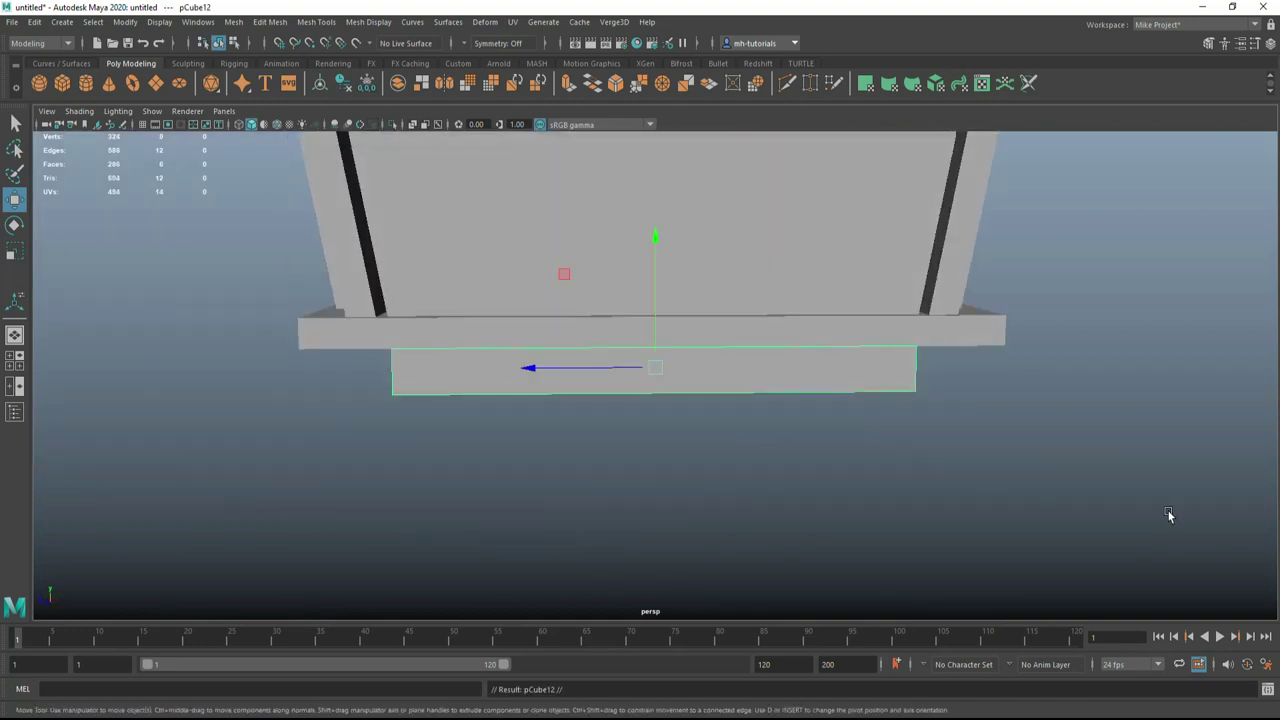
Place a duplicate block lower under the crate and narrow it along its length.
middle_click_drag(802, 597, 663, 351)
key("r")
left_click_drag(591, 491, 585, 490)
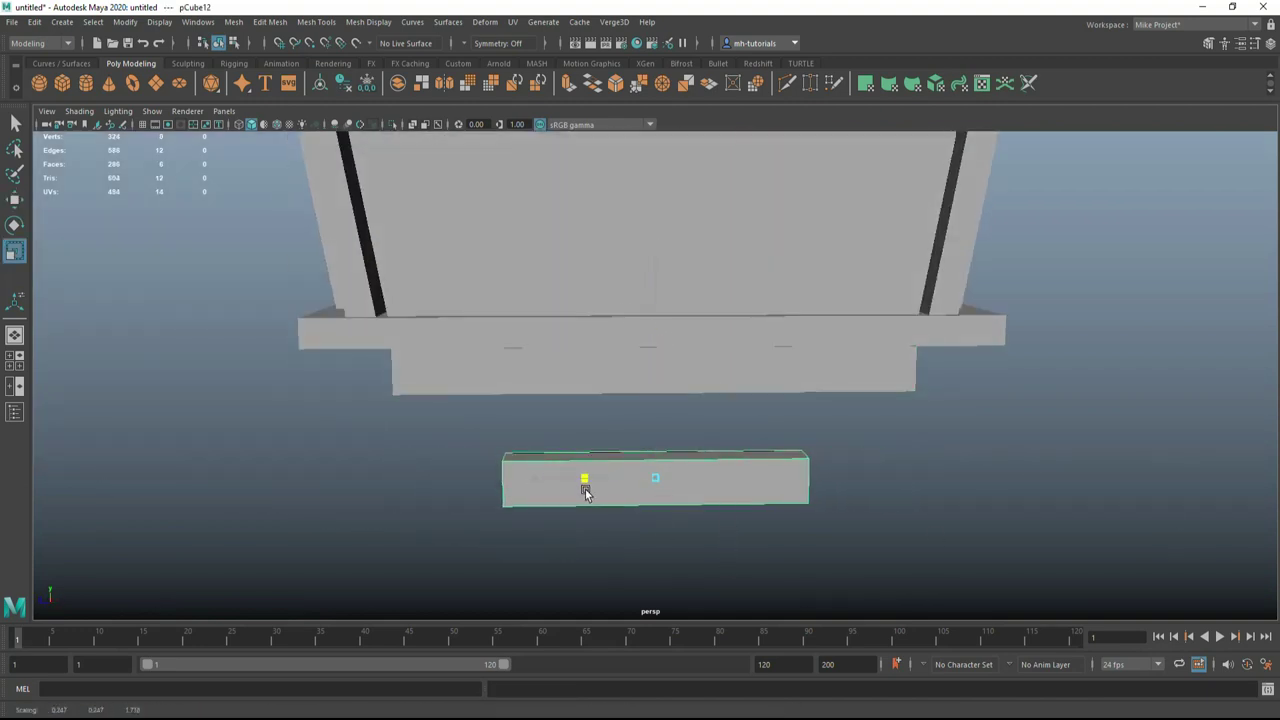
right_click_drag(895, 457, 851, 426, "shift")
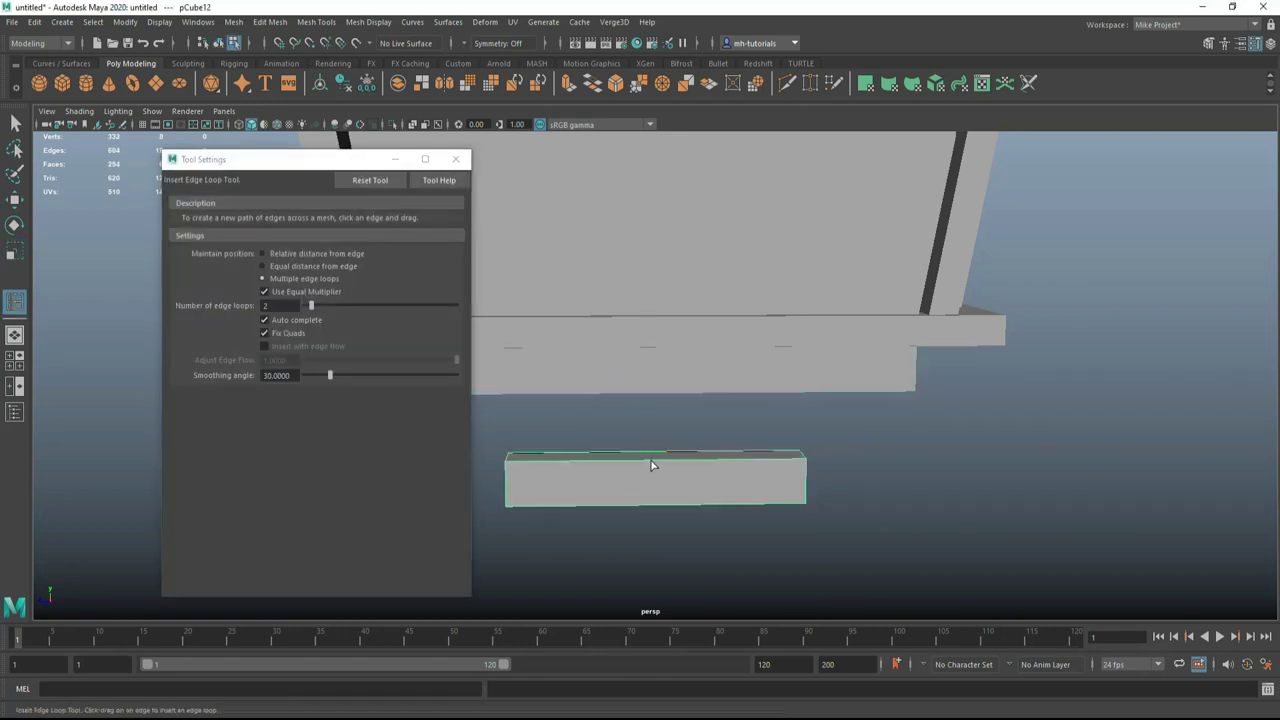
left_click(455, 160)
key("q")
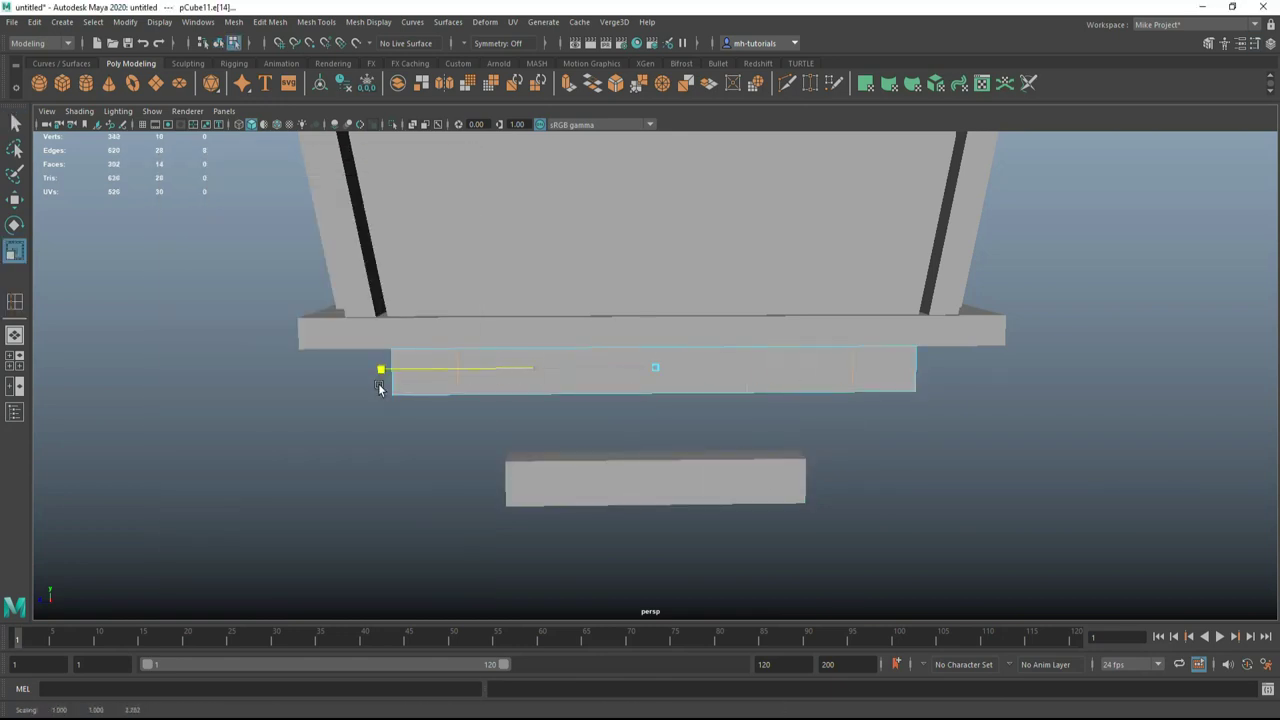
Delete both end faces of the beam so it is open-ended.
left_click(600, 480)
right_click_drag(709, 370, 610, 470)
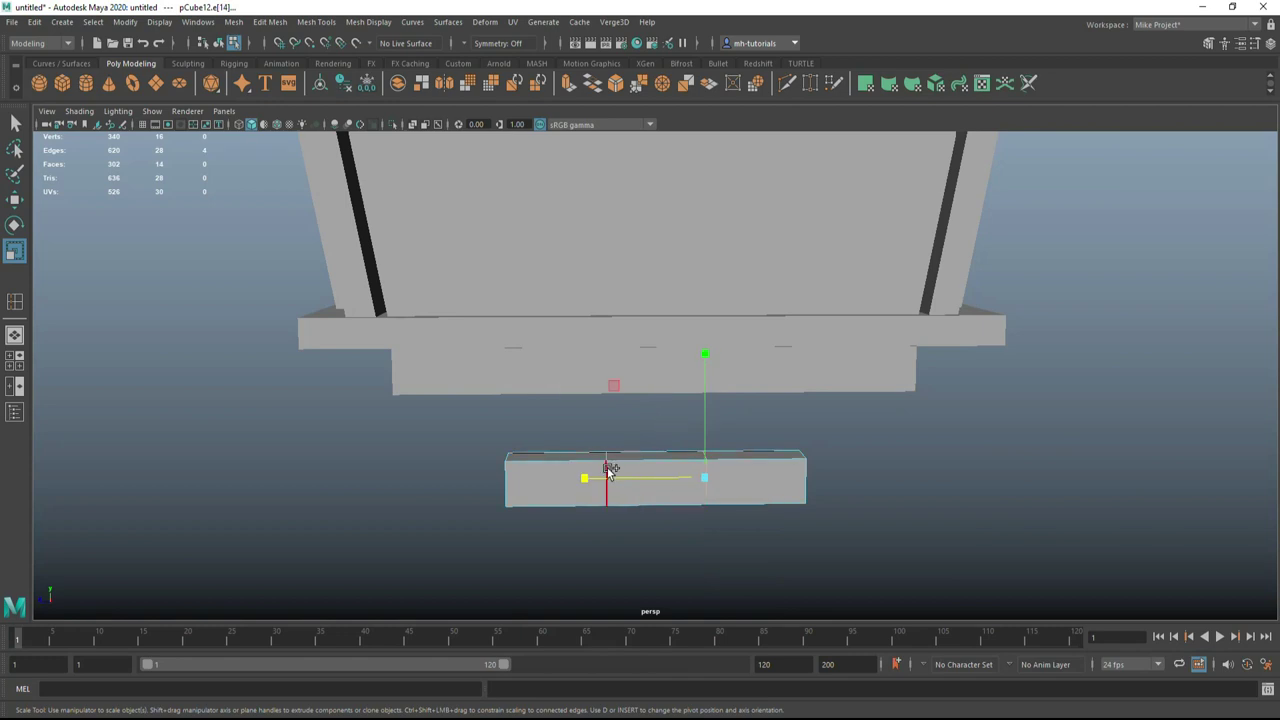
right_click_drag(731, 400, 791, 389)
key("w")
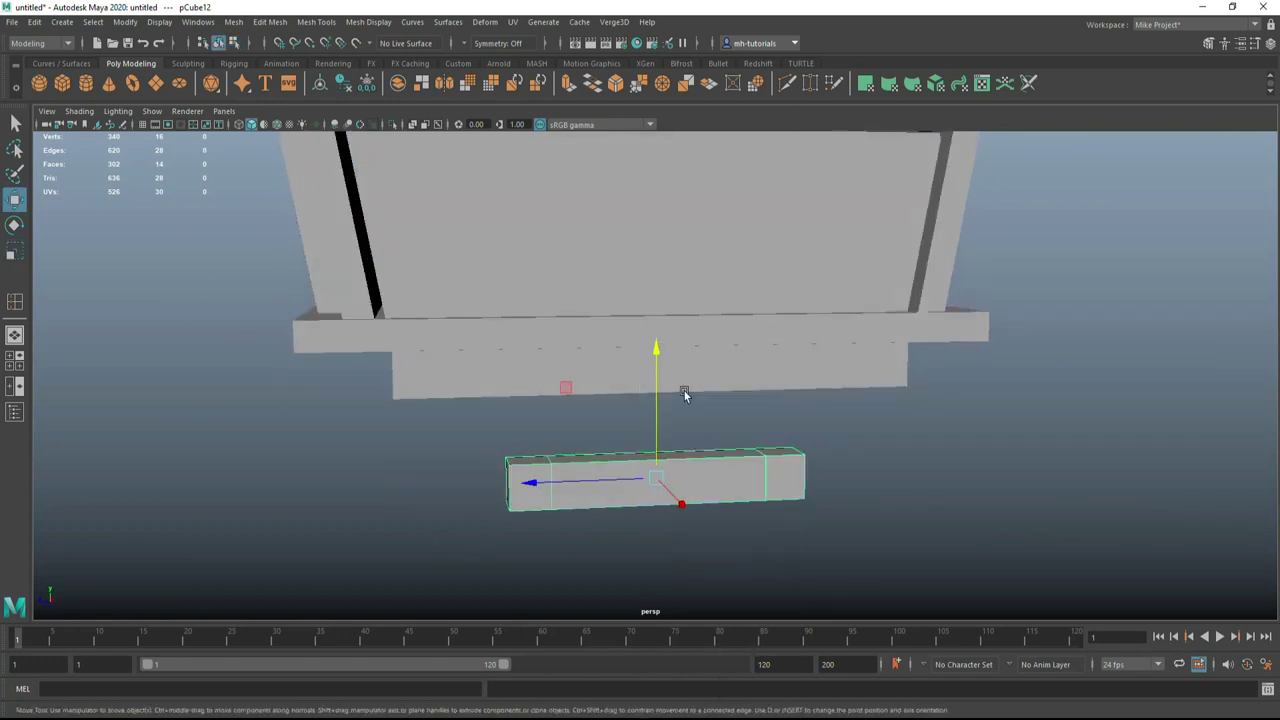
left_click_drag(686, 394, 517, 506, "alt")
left_click(520, 520)
left_click_drag(800, 518, 720, 455, "alt")
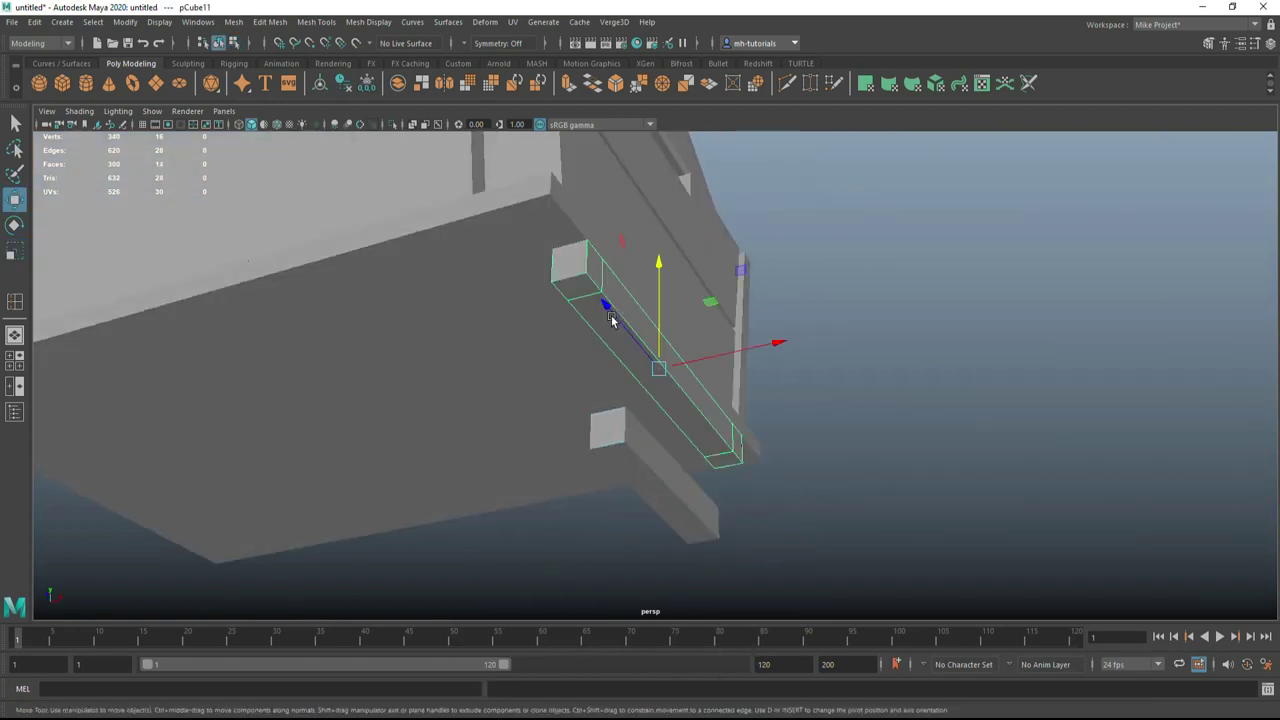
left_click(724, 457, "shift")
key("Delete")
Bridge the open edges between the beam and the lower block with Edit Mesh > Bridge.
left_click_drag(767, 528, 711, 540, "alt")
left_click(620, 355)
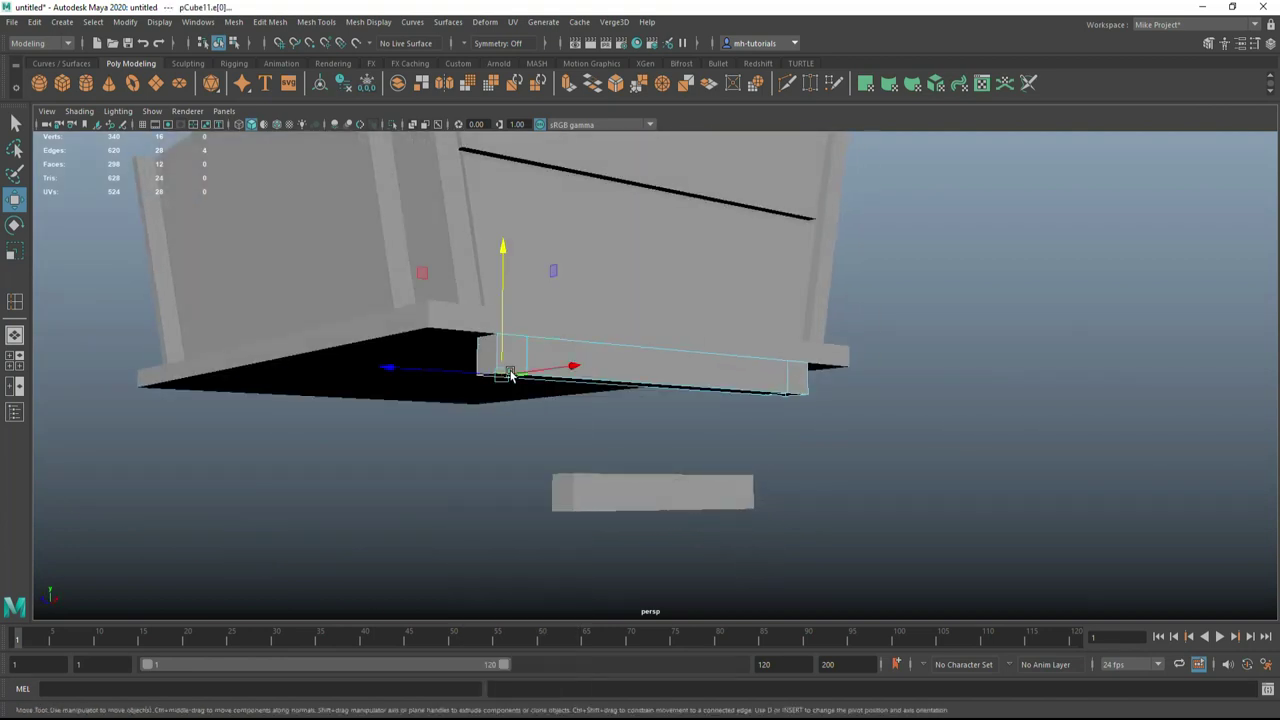
left_click_drag(620, 355, 651, 516, "alt")
left_click_drag(420, 340, 514, 320, "alt")
right_click_drag(514, 320, 570, 436)
left_click(281, 22)
left_click(300, 94)
left_click_drag(400, 350, 770, 458, "alt")
Insert two edge loops in the lower block and scale its middle vertices in side view.
key("ctrl+e")
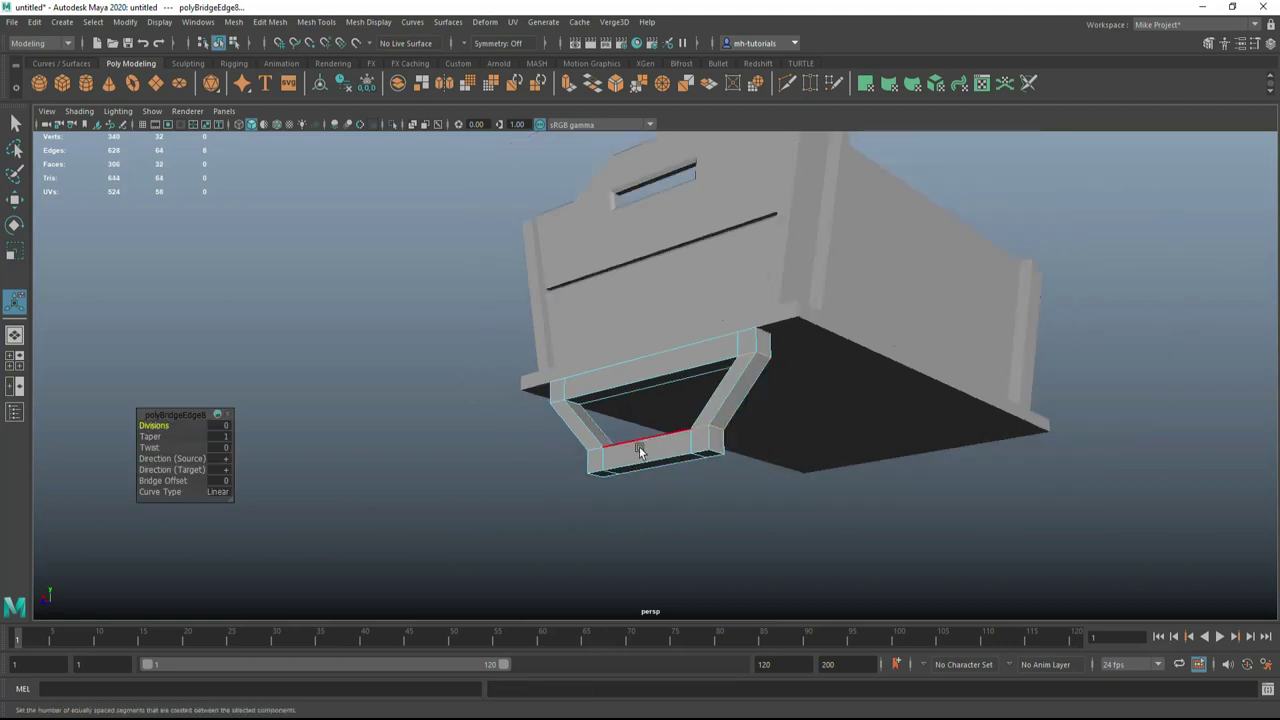
left_click_drag(639, 446, 737, 480, "alt")
left_click(657, 481)
left_click(456, 158)
key("space")
key("space")
scroll(727, 552, "up", 1)
key("q")
left_click_drag(594, 317, 701, 463)
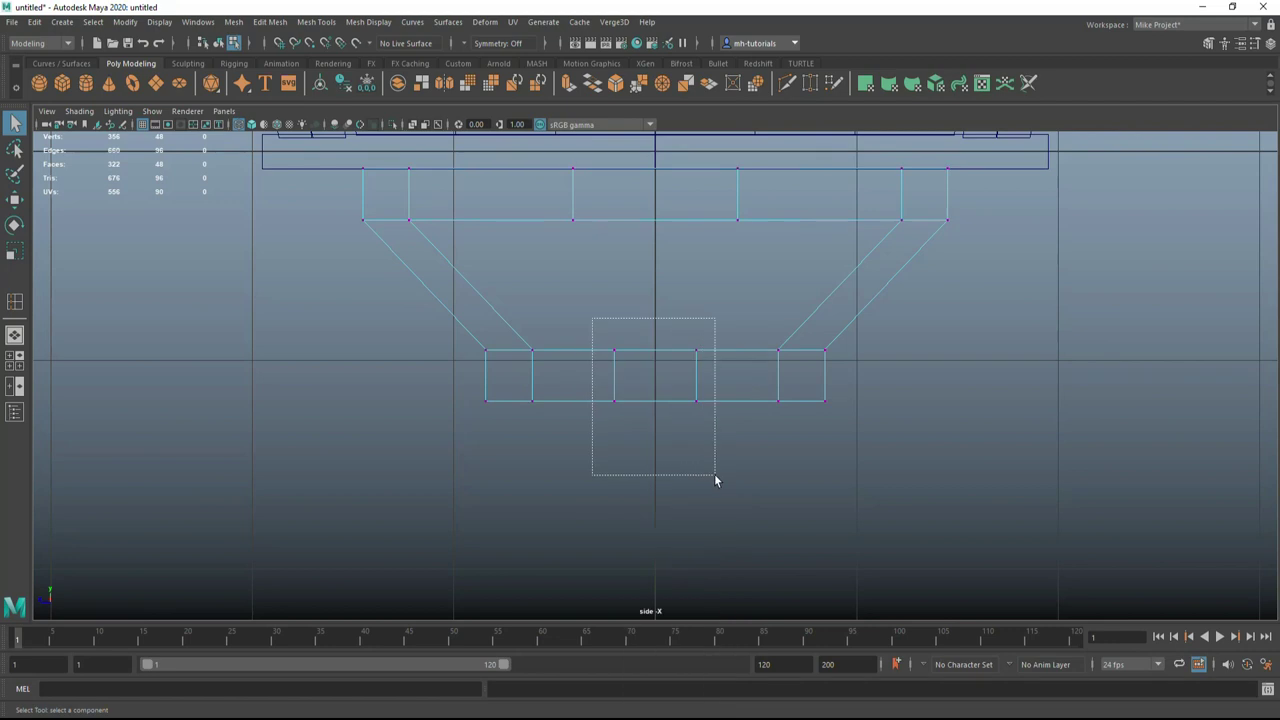
key("r")
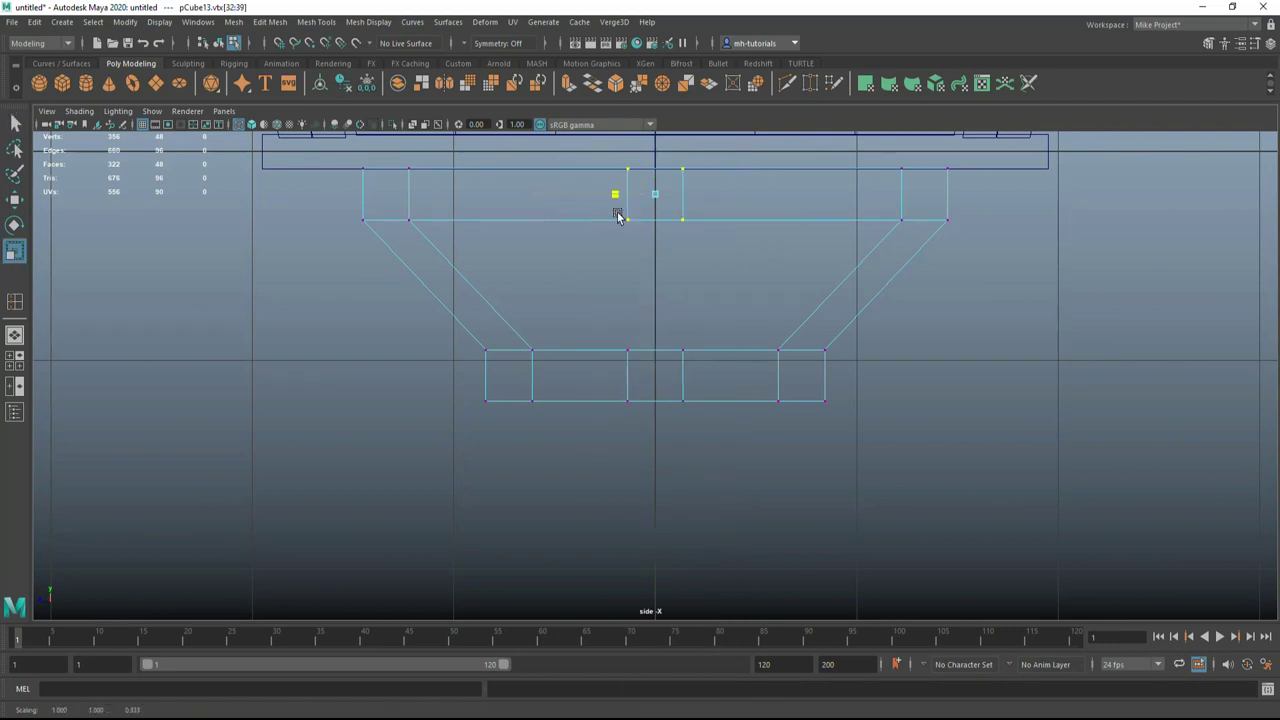
Back in perspective, select the middle face of the lower block.
left_click(14, 335)
right_click_drag(657, 409, 594, 366)
left_click(675, 443)
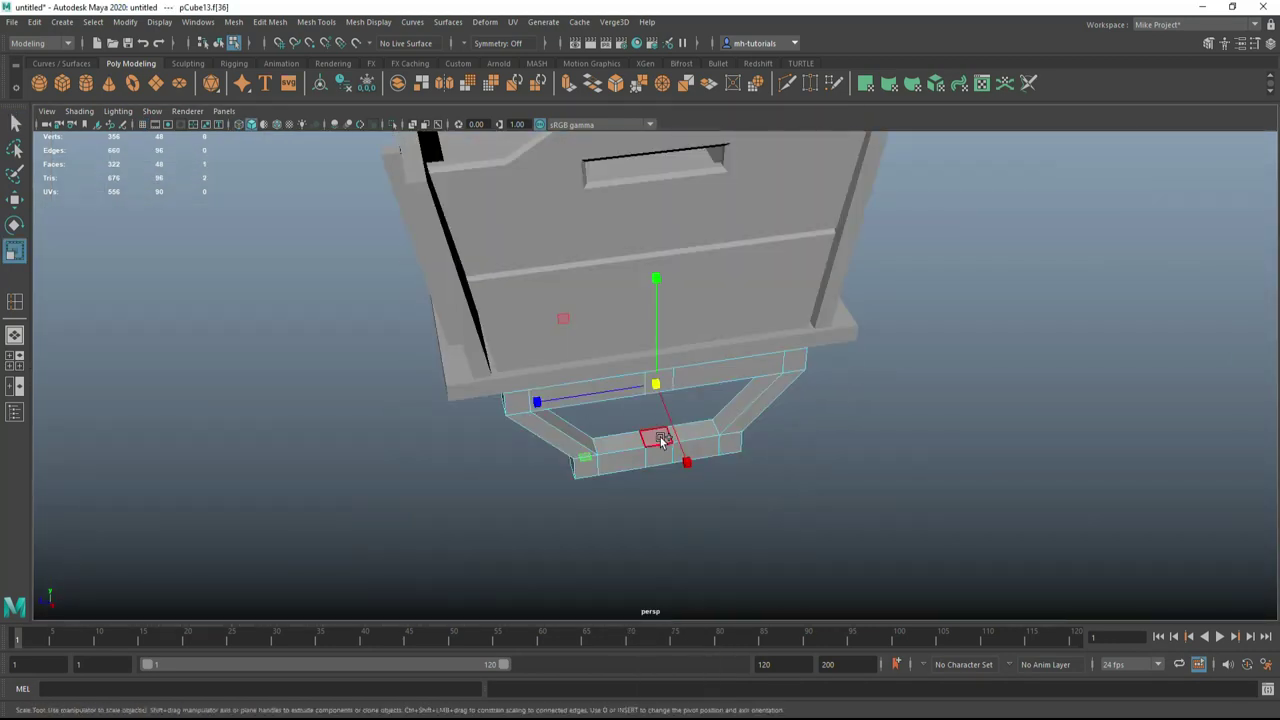
left_click_drag(950, 345, 914, 374, "alt")
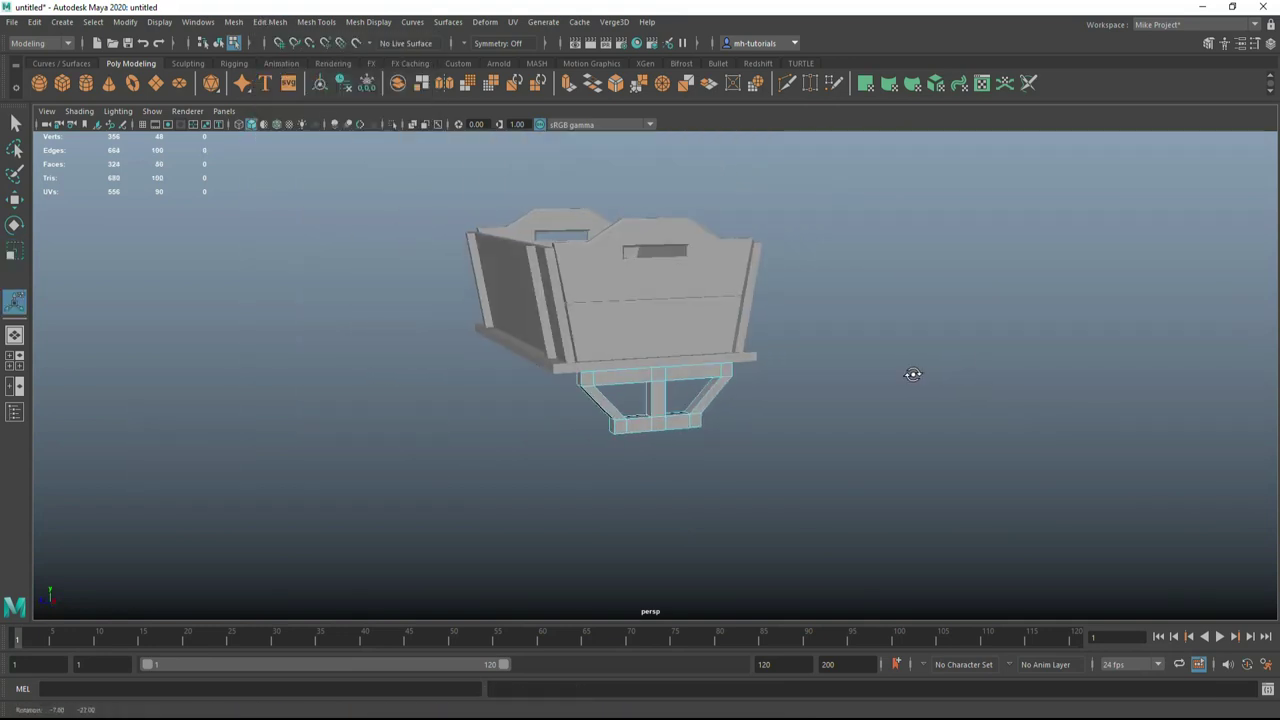
left_click_drag(886, 406, 300, 149, "alt")
Create a new cube for the cart's stand.
left_click(62, 83)
key("w")
left_click_drag(478, 380, 732, 503, "alt")
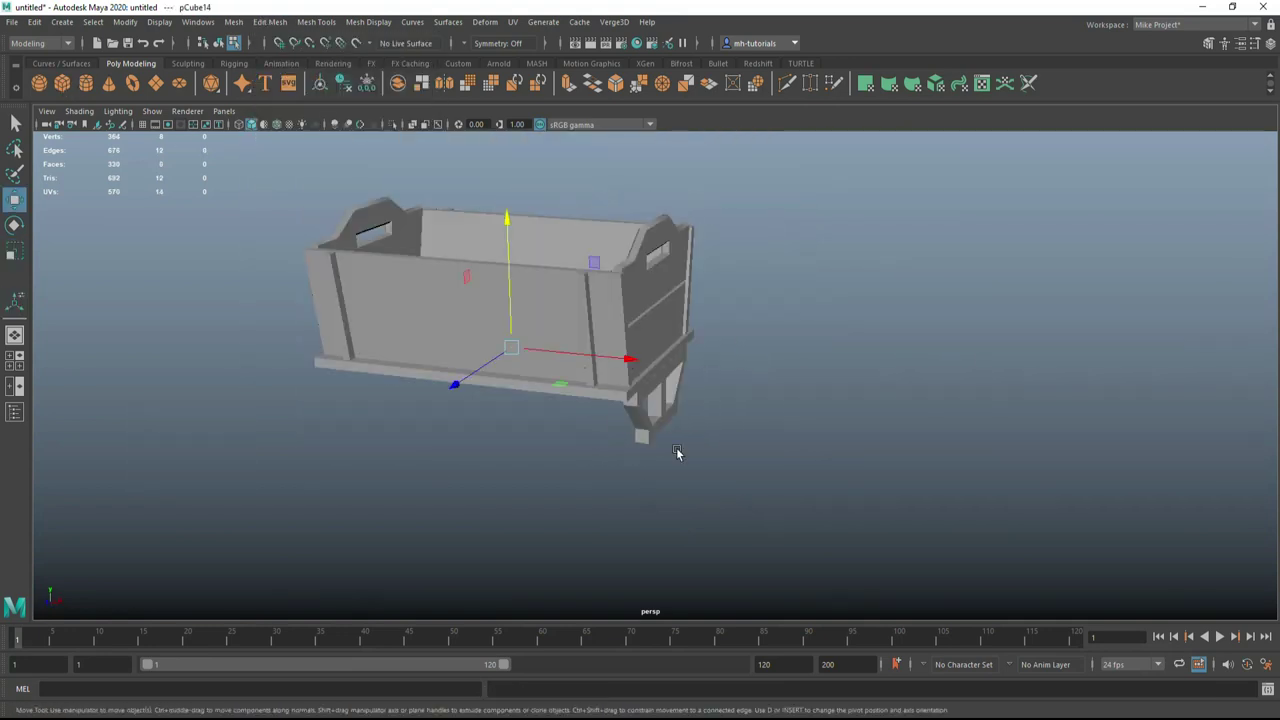
Stretch the new cube into a long bottom plank, shift it left and delete its end faces.
key("r")
scroll(900, 539, "up", 3)
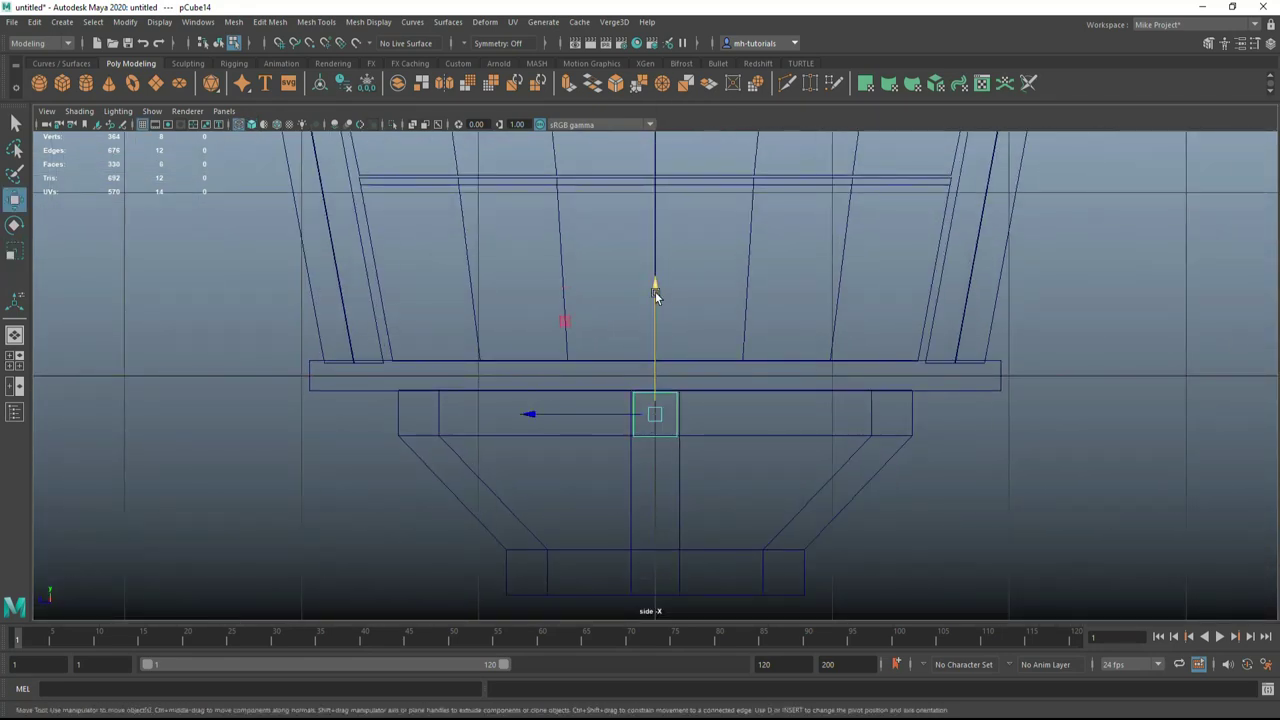
scroll(655, 291, "down", 5)
key("r")
left_click_drag(590, 447, 501, 494)
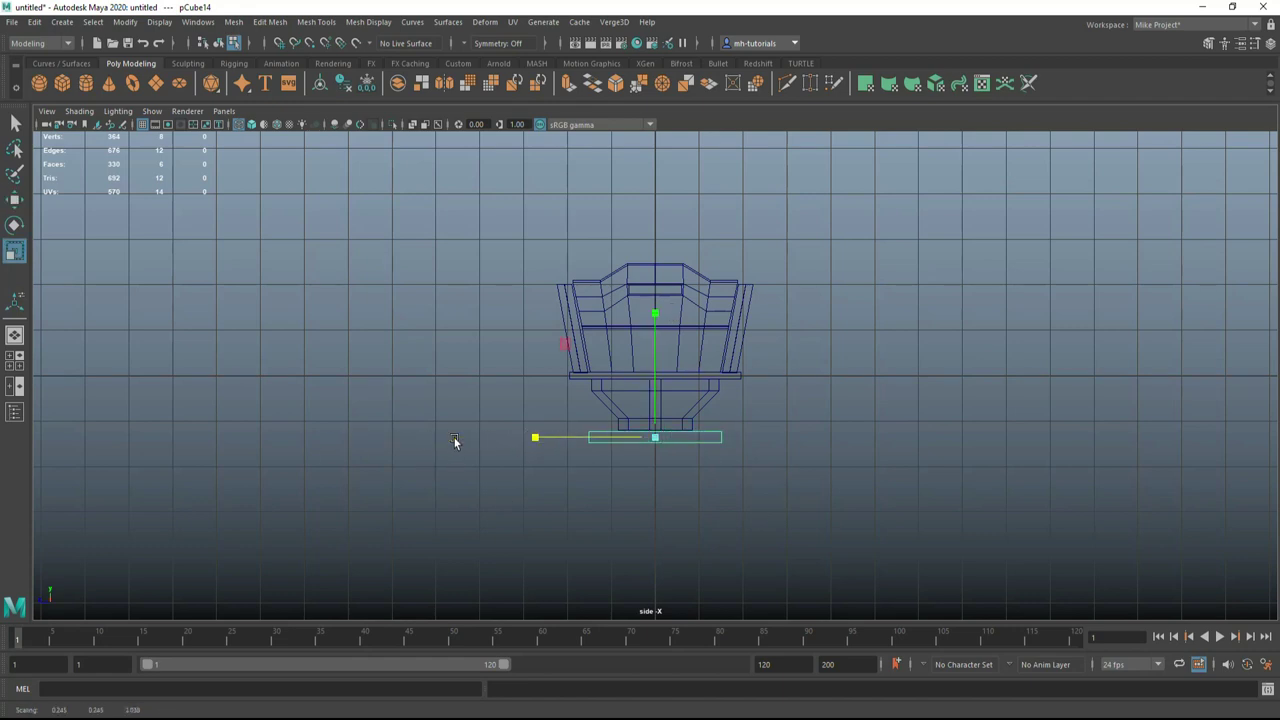
key("space")
key("space")
key("w")
left_click_drag(837, 463, 771, 462)
key("Delete")
mouse_move(900, 531)
left_mouse_down("alt")
mouse_move(829, 557)
mouse_move(997, 557)
mouse_move(779, 550)
left_mouse_up("alt")
Nudge the plank into position, then rotate it 90° upright to cross the horizontal plank.
left_click(676, 492)
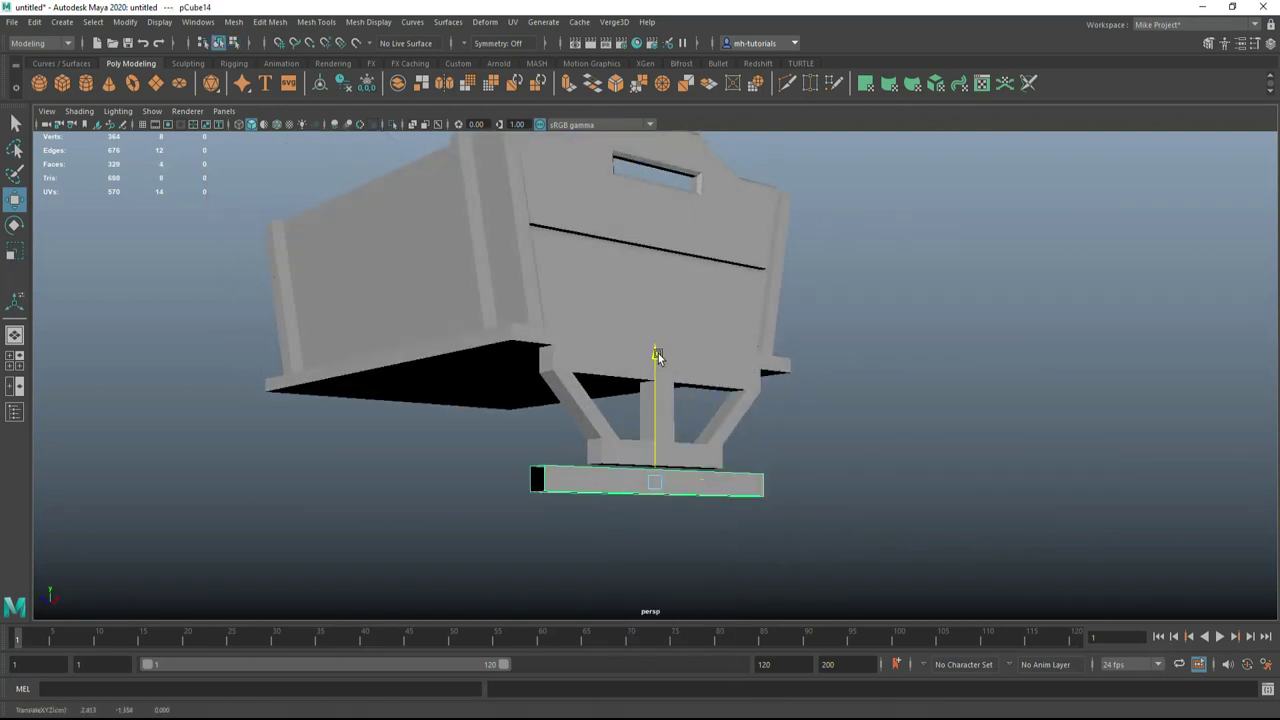
left_click_drag(680, 480, 851, 520, "alt")
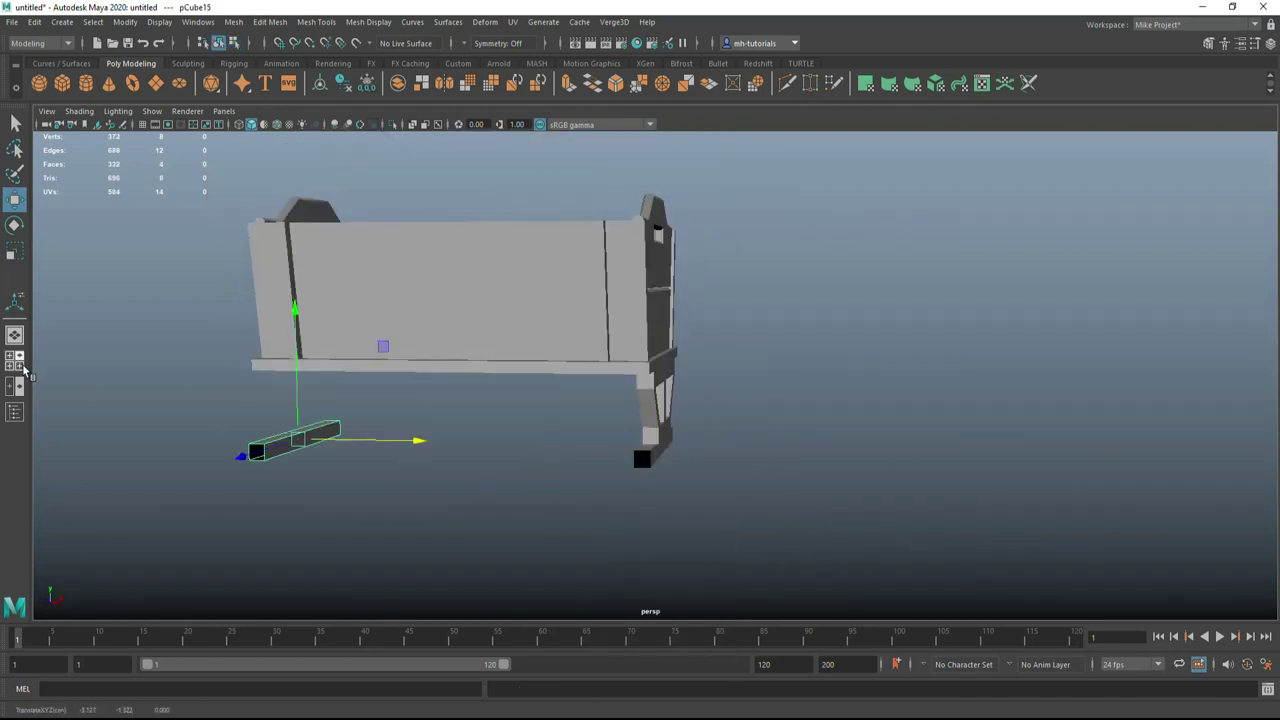
left_click(16, 360)
left_click_drag(230, 248, 226, 250)
key("space")
left_click_drag(845, 378, 916, 427, "alt")
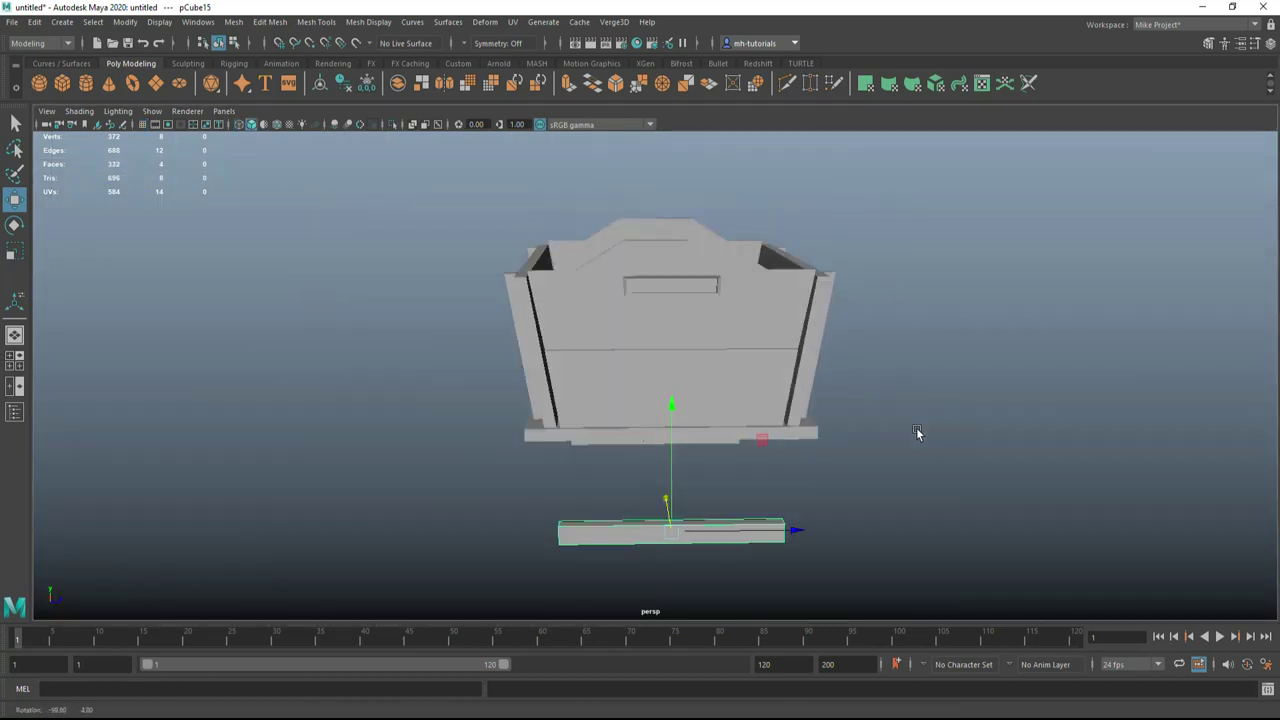
key("e")
left_click_drag(716, 418, 700, 460)
scroll(700, 460, "down", 3)
Raise the upright post toward the cart floor.
key("r")
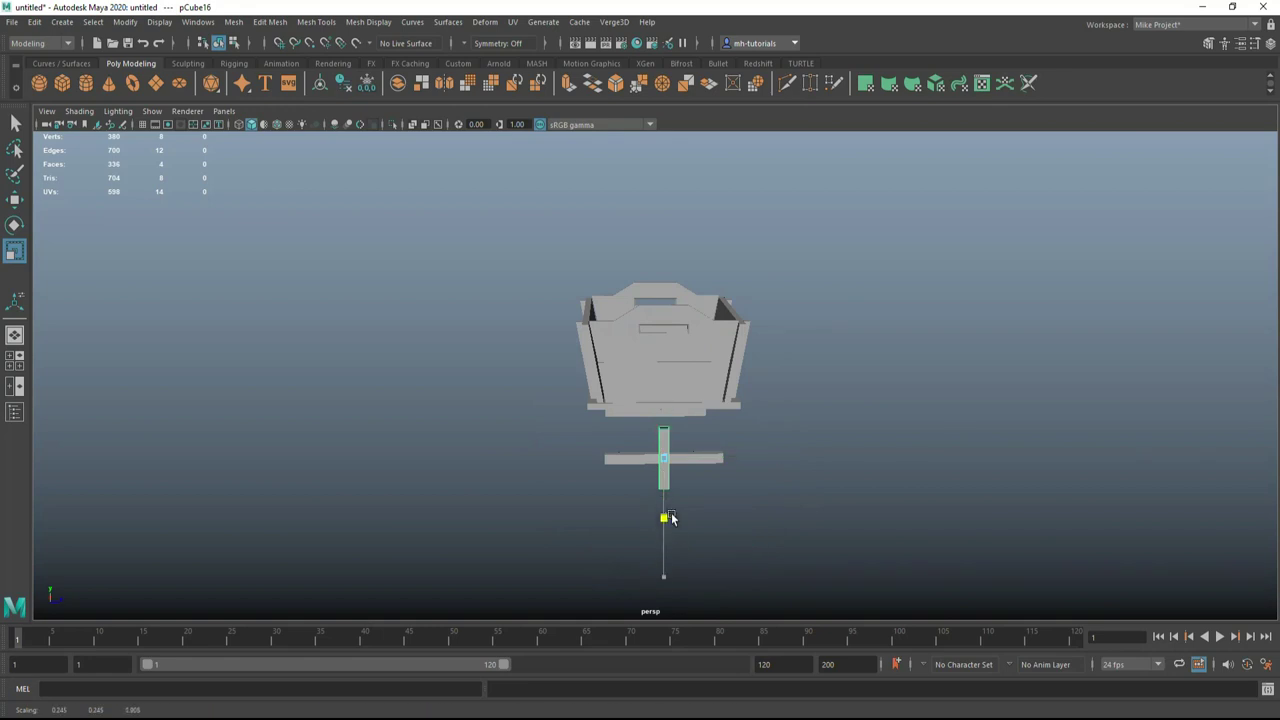
key("w")
key("f")
left_click_drag(674, 509, 760, 600, "alt")
mouse_move(675, 312)
left_mouse_down()
mouse_move(670, 225)
mouse_move(600, 340)
left_mouse_up()
left_click(594, 358)
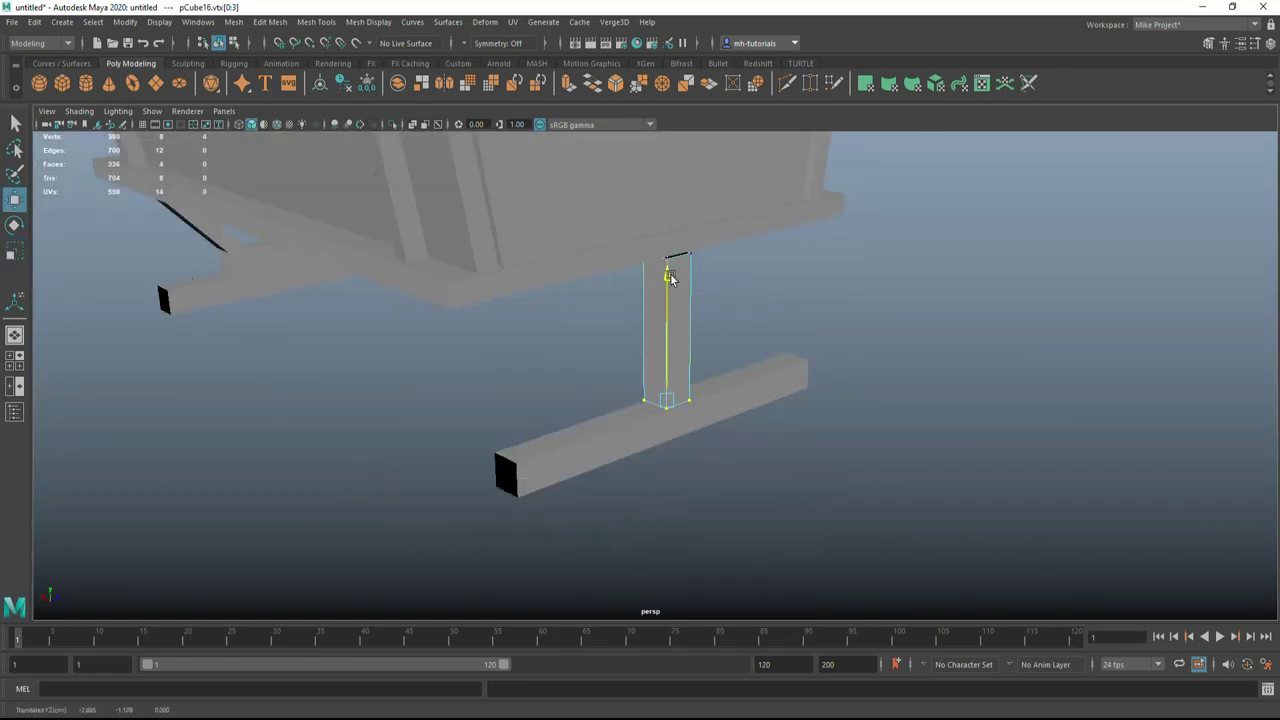
right_click_drag(834, 251, 903, 231)
Duplicate the horizontal plank and adjust the vertices at one end of the copy.
left_click(600, 432)
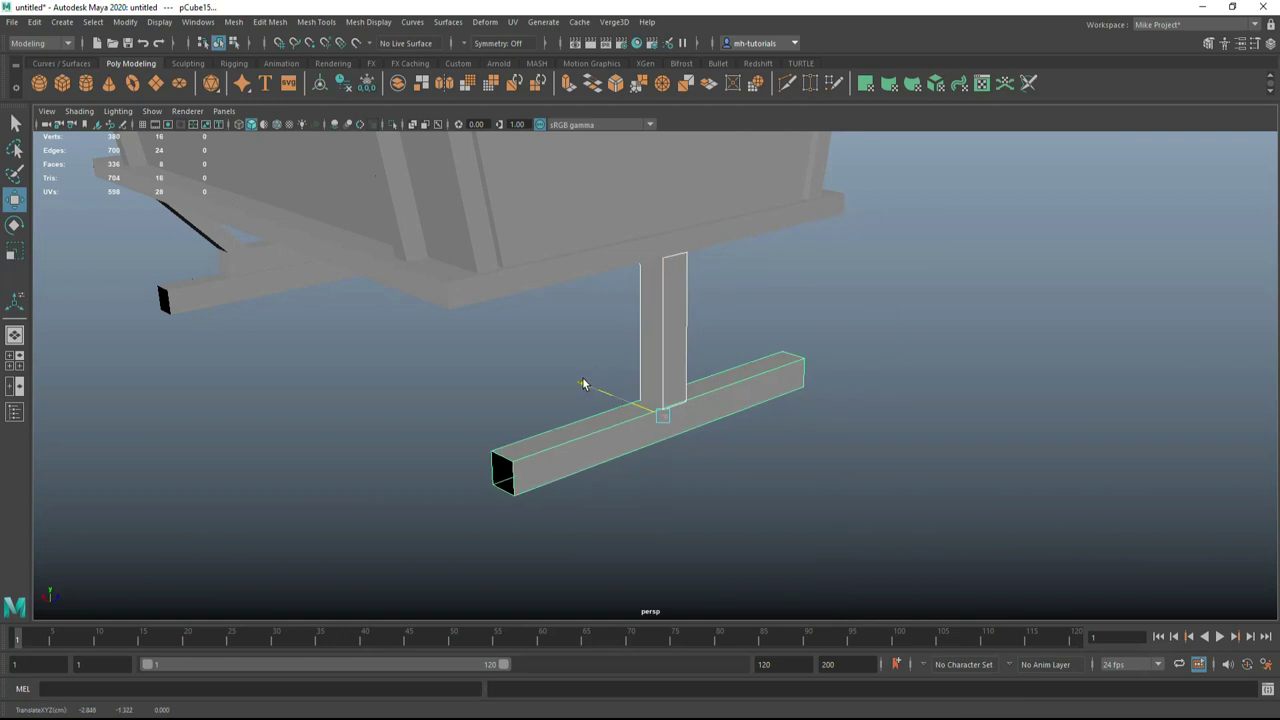
left_click_drag(581, 378, 808, 422, "alt")
key("ctrl+d")
left_click_drag(684, 384, 811, 554, "alt")
right_click_drag(1031, 366, 966, 366)
mouse_move(556, 360)
left_mouse_down()
mouse_move(734, 386)
mouse_move(624, 487)
left_mouse_up()
right_click_drag(600, 380, 600, 340)
Duplicate the board again, tilt it into a diagonal brace and slide it into place along X.
key("ctrl+d")
key("e")
left_click_drag(549, 474, 663, 450)
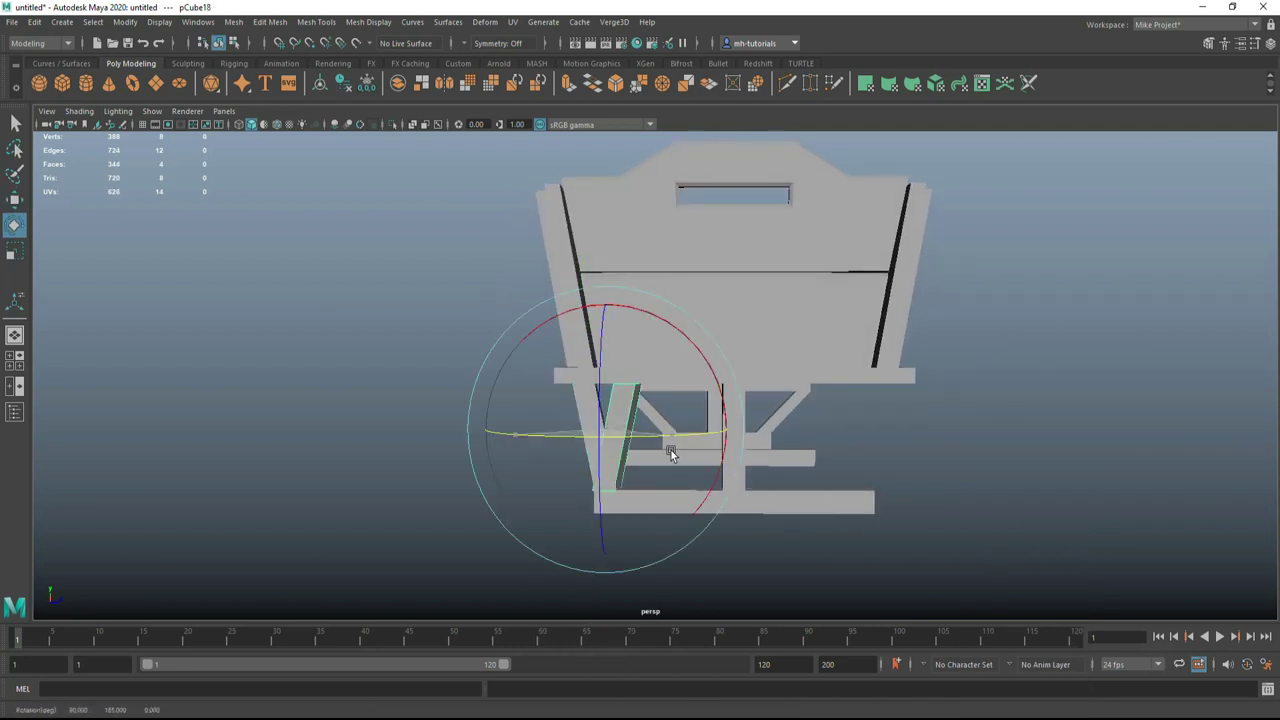
key("w")
left_click_drag(988, 456, 990, 457)
mouse_move(1032, 520)
left_mouse_down("alt")
mouse_move(980, 580)
mouse_move(958, 551)
left_mouse_up("alt")
left_click(958, 551)
Add a polygon cylinder and rotate it onto its side.
left_click(86, 83)
key("e")
left_click_drag(640, 420, 686, 312)
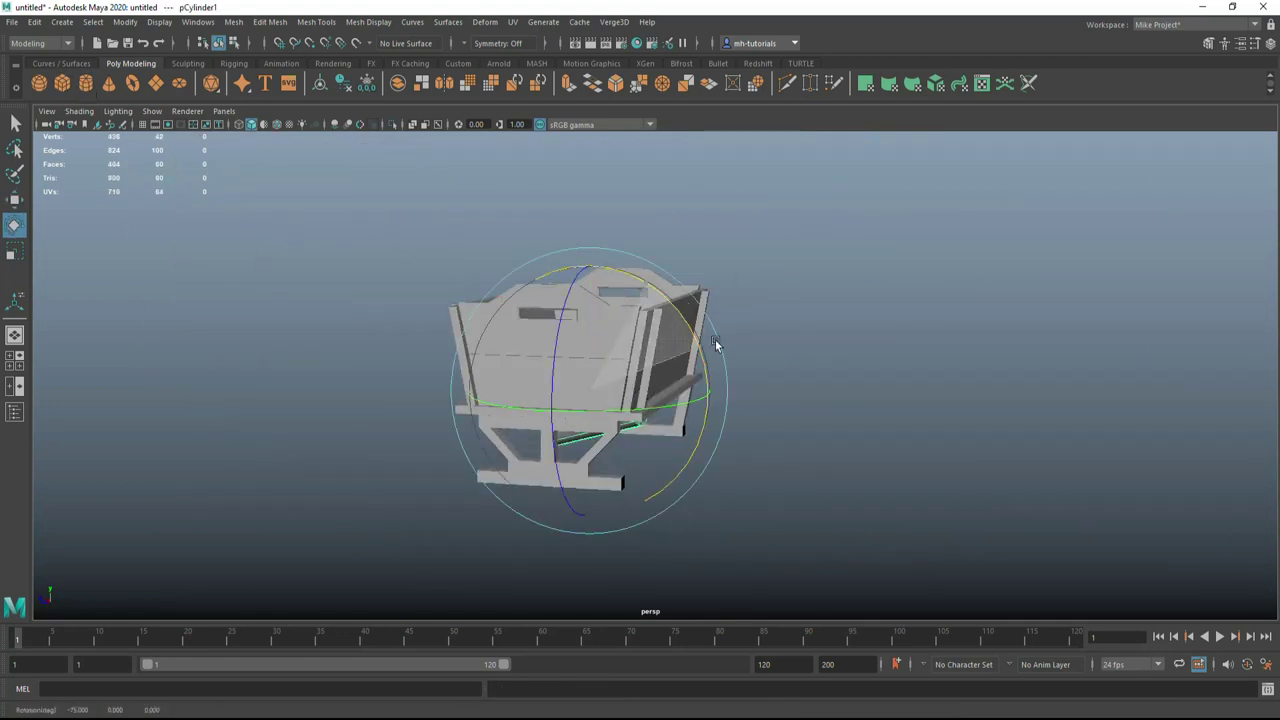
Move and scale the cylinder into a short axle stub at the rail end.
key("w")
mouse_move(593, 399)
left_mouse_down()
mouse_move(827, 432)
mouse_move(872, 408)
left_mouse_up()
key("r")
left_click_drag(864, 622, 881, 512, "alt")
key("space")
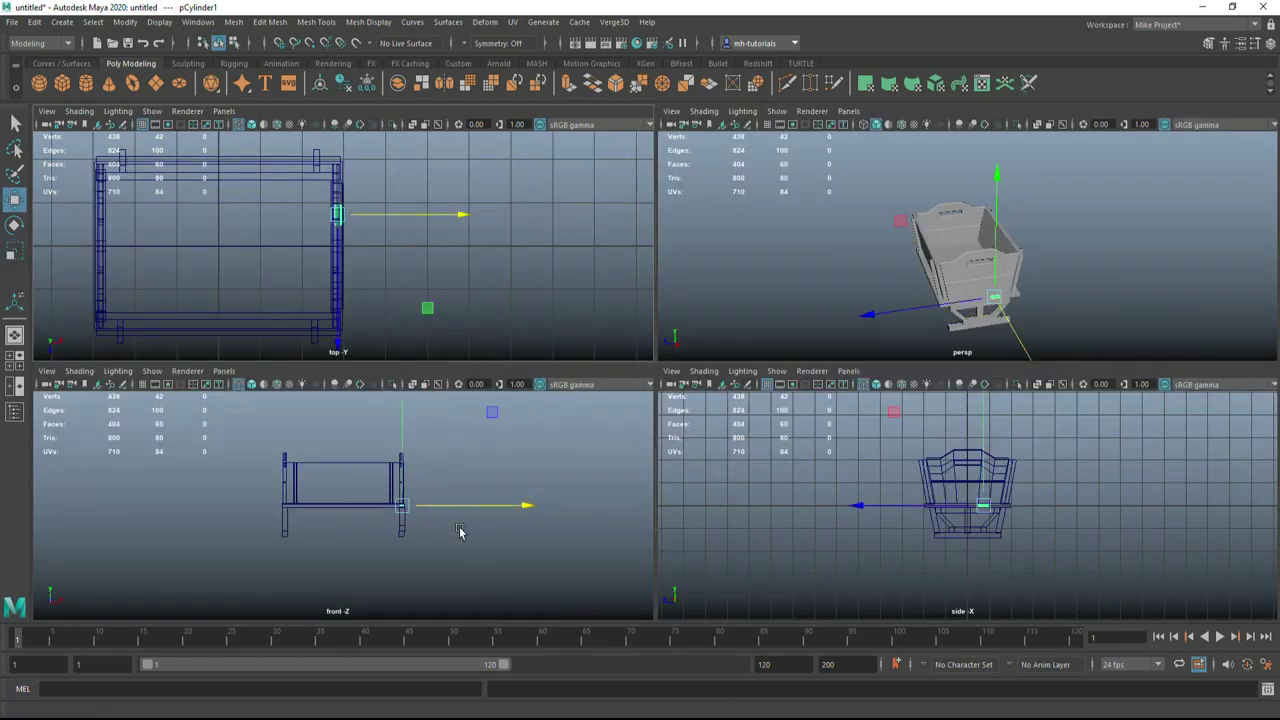
key("space")
key("f")
left_click(735, 383)
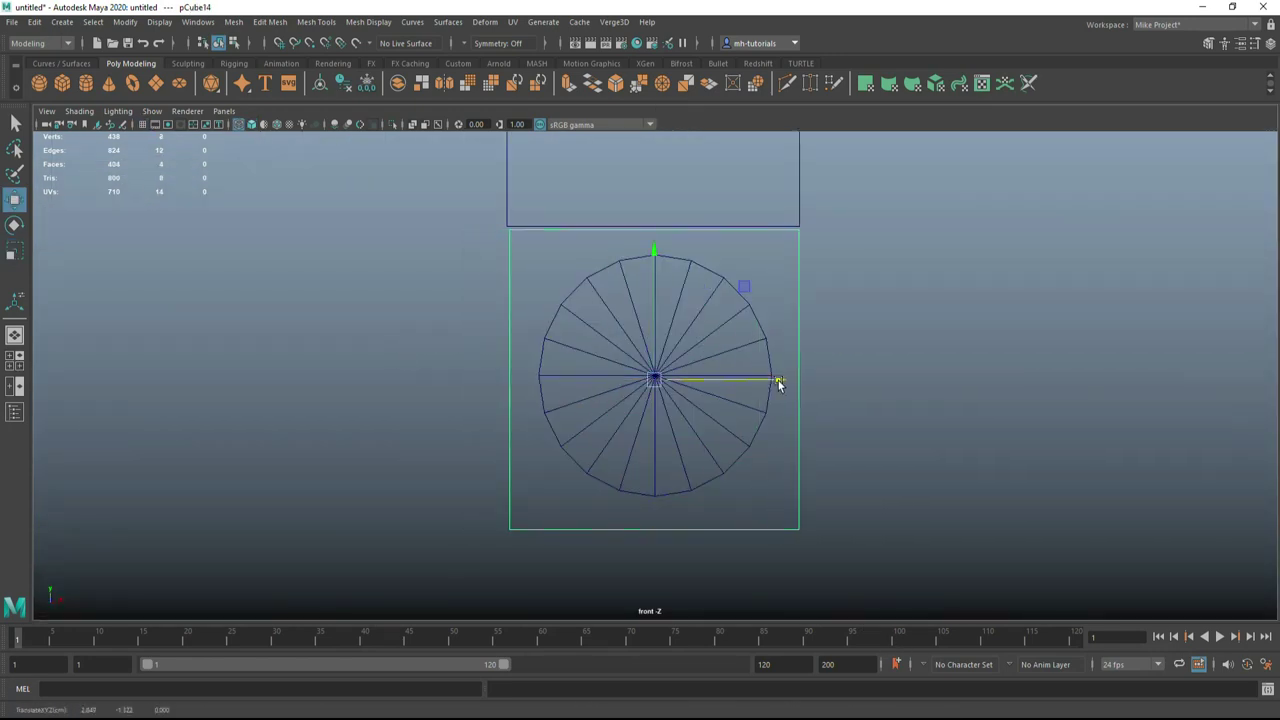
left_click(779, 384)
Check the axle stubs from side and perspective views, then extrude their end faces.
key("space")
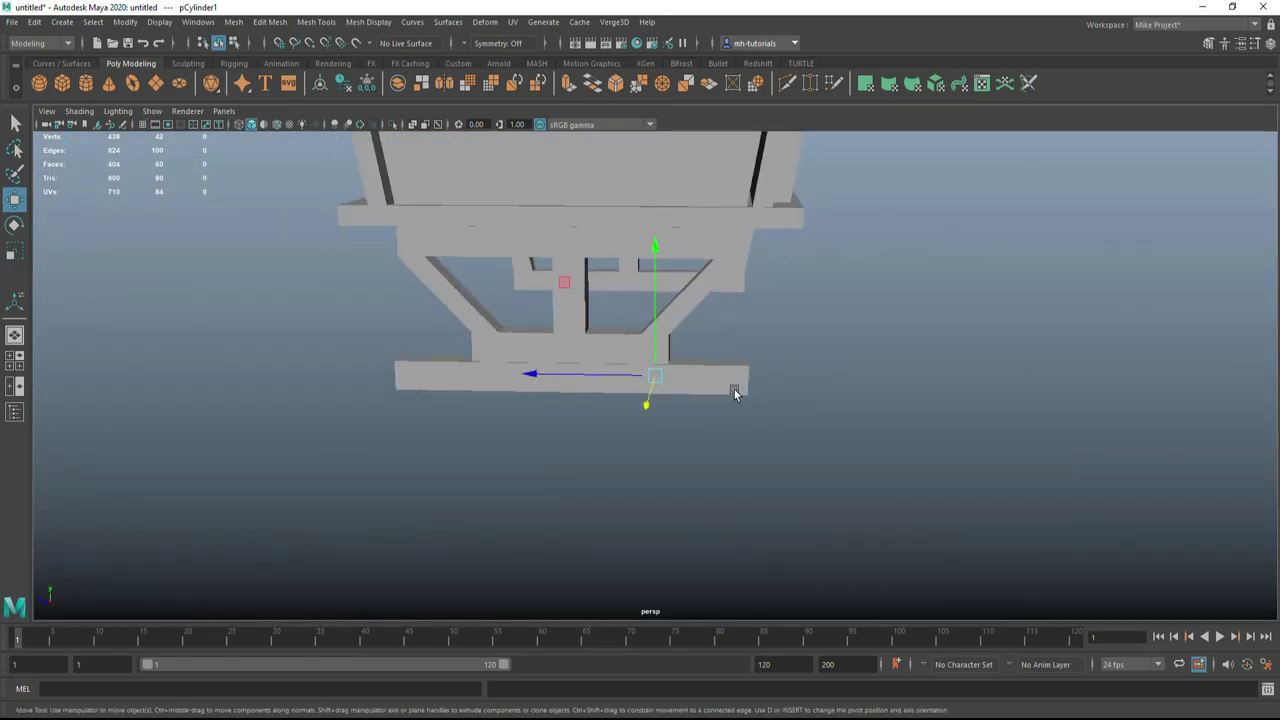
left_click_drag(627, 397, 735, 455, "alt")
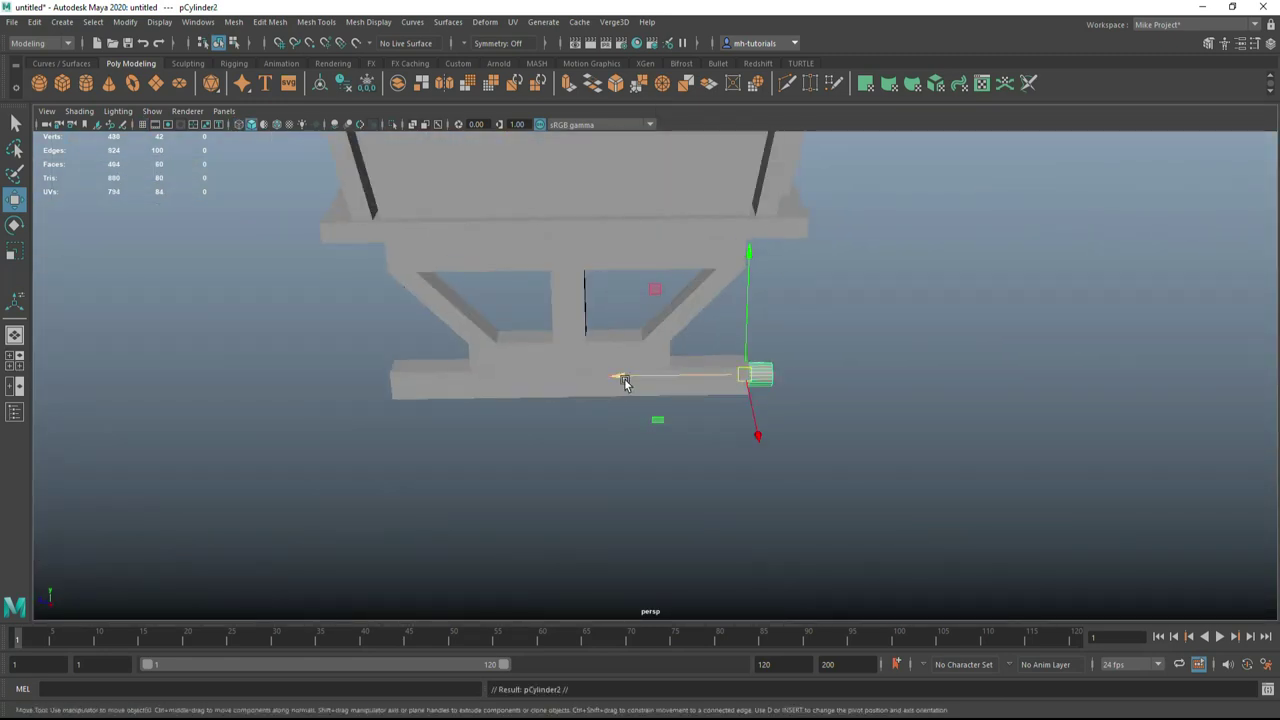
key("space")
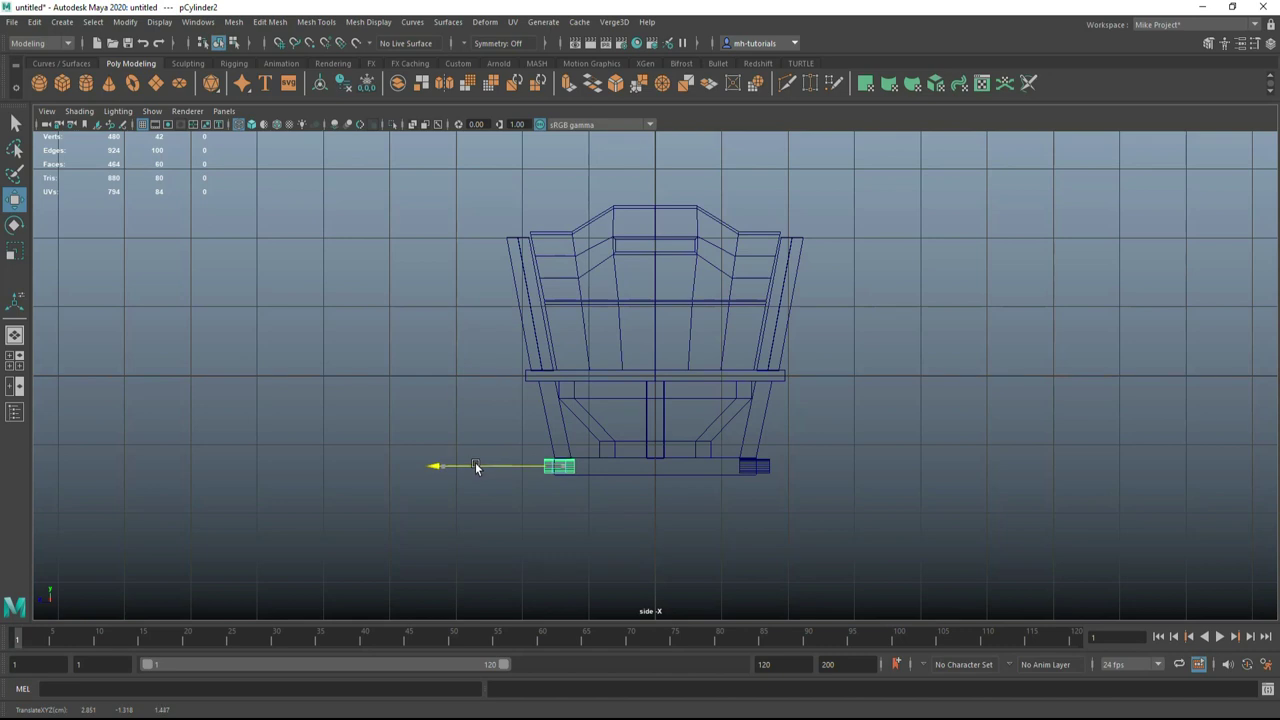
key("space")
mouse_move(991, 357)
left_mouse_down("alt")
mouse_move(691, 514)
mouse_move(783, 498)
left_mouse_up("alt")
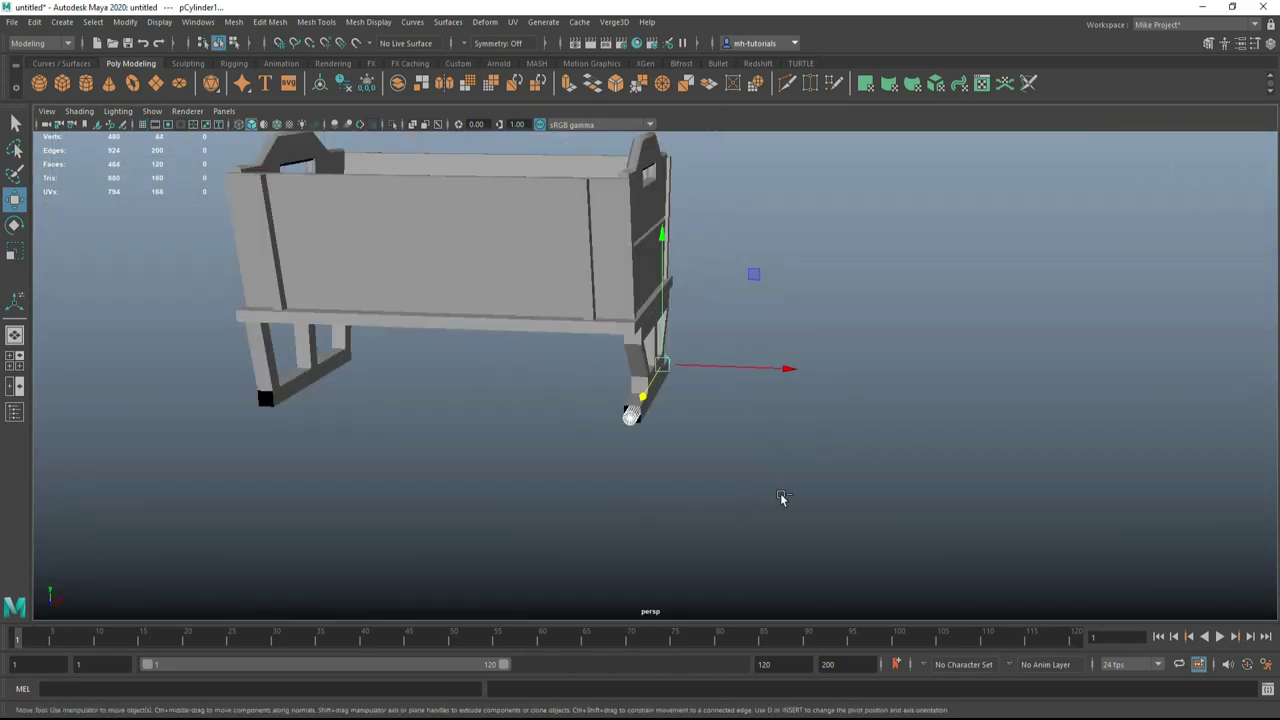
key("f")
mouse_move(486, 471)
left_mouse_down("alt")
mouse_move(809, 369)
mouse_move(620, 391)
left_mouse_up("alt")
scroll(1040, 486, "down", 4)
key("ctrl+e")
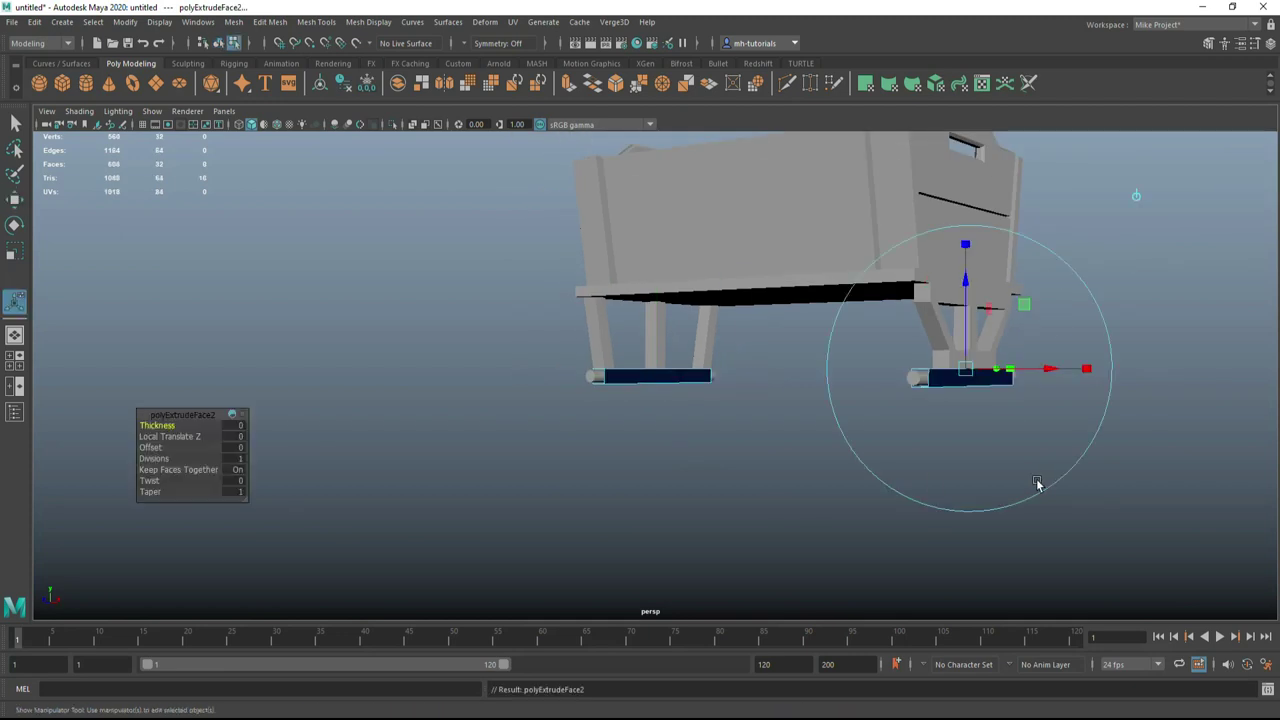
Try sliding the axle sideways, then undo the move.
mouse_move(275, 433)
left_mouse_down("alt")
mouse_move(740, 480)
mouse_move(746, 506)
mouse_move(791, 512)
mouse_move(366, 354)
left_mouse_up("alt")
scroll(788, 501, "up", 3)
key("F8")
left_click(766, 400)
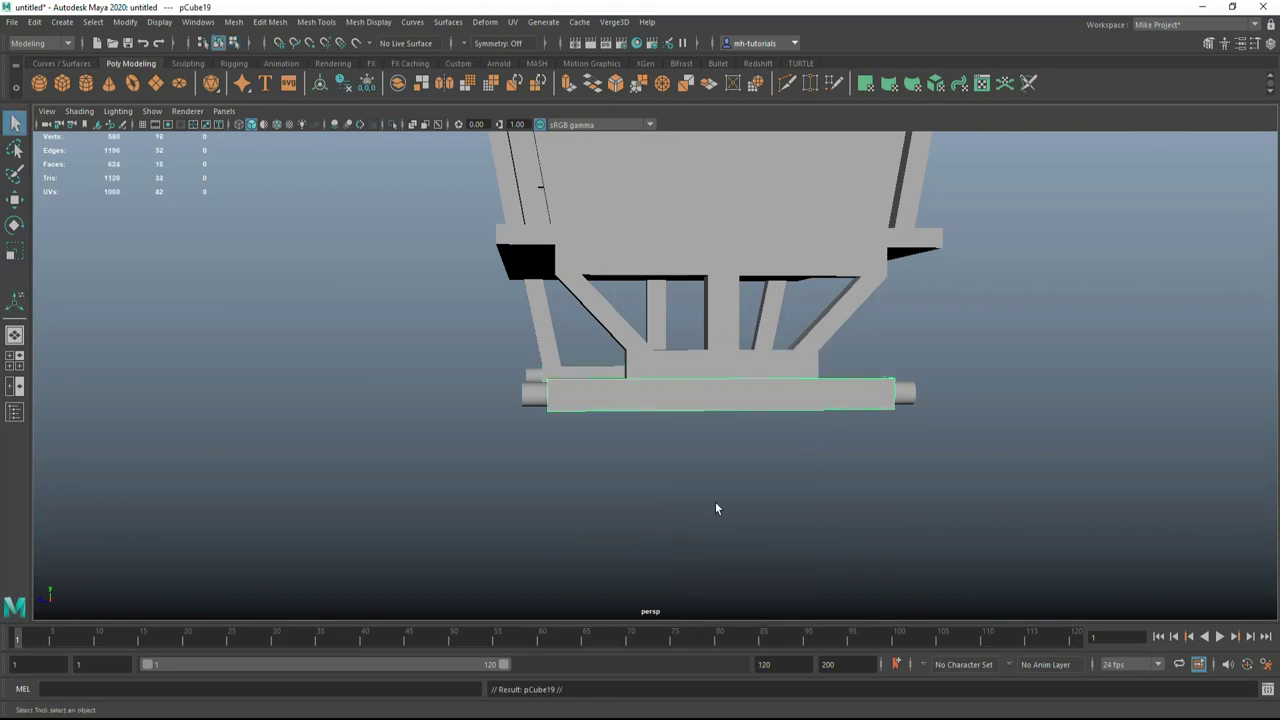
key("w")
middle_click_drag(725, 503, 171, 448)
key("ctrl+z")
left_click_drag(171, 448, 734, 301, "alt")
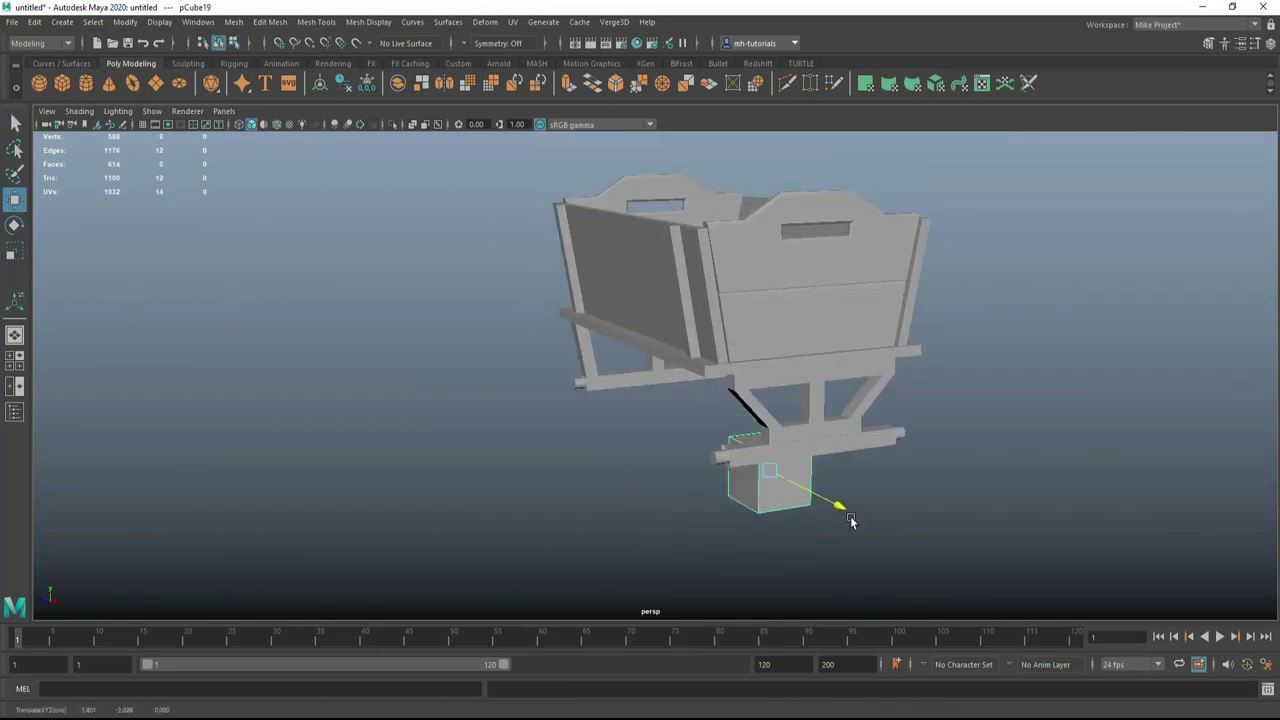
Extrude the bottom face of the cube under the beam into a small two-pronged bracket.
left_click_drag(791, 486, 871, 528, "alt")
key("space")
key("space")
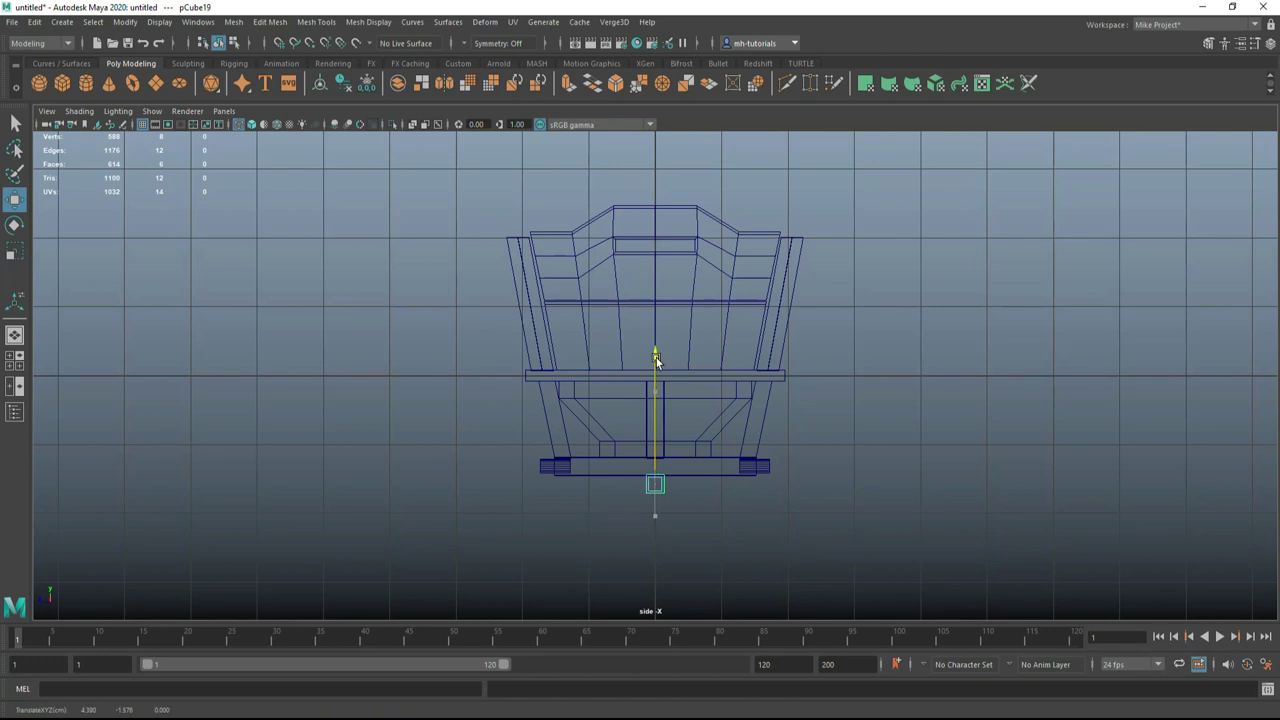
key("f")
key("space")
key("space")
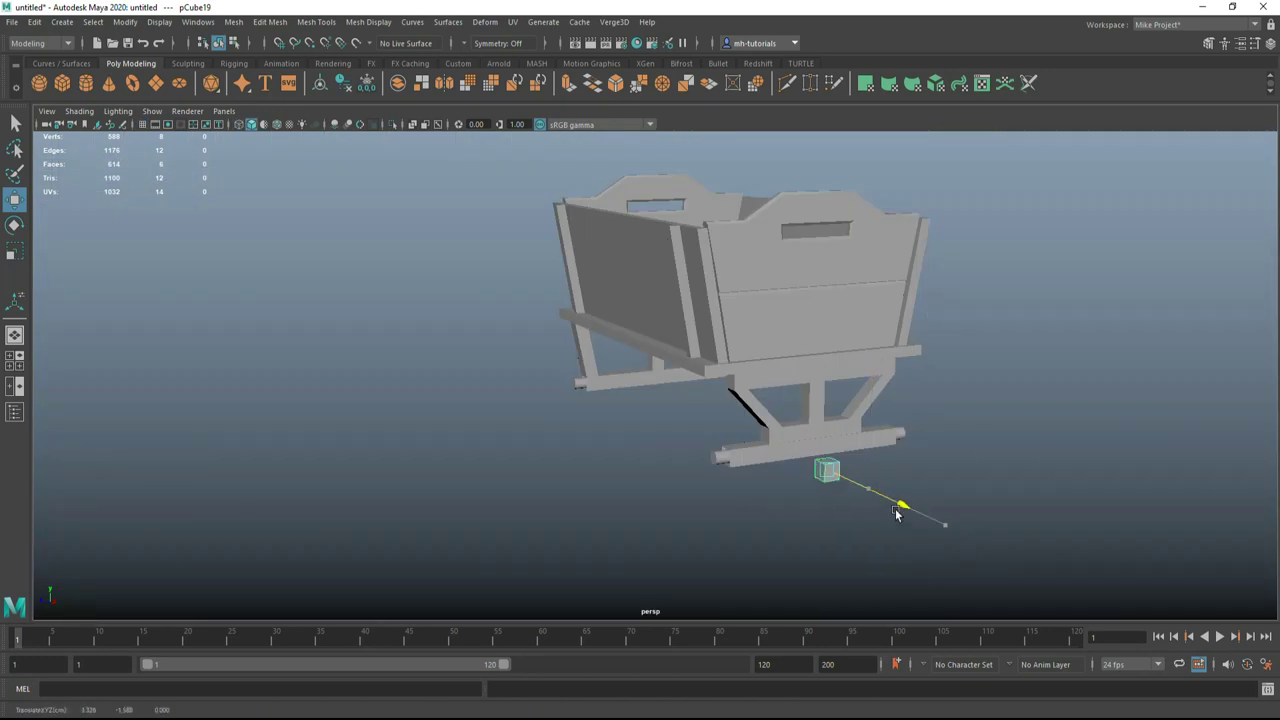
key("f")
mouse_move(840, 509)
left_mouse_down("alt")
mouse_move(737, 380)
mouse_move(671, 377)
mouse_move(563, 437)
mouse_move(663, 340)
left_mouse_up("alt")
left_click(615, 375)
mouse_move(663, 340)
right_mouse_down()
mouse_move(666, 372)
mouse_move(770, 432)
right_mouse_up()
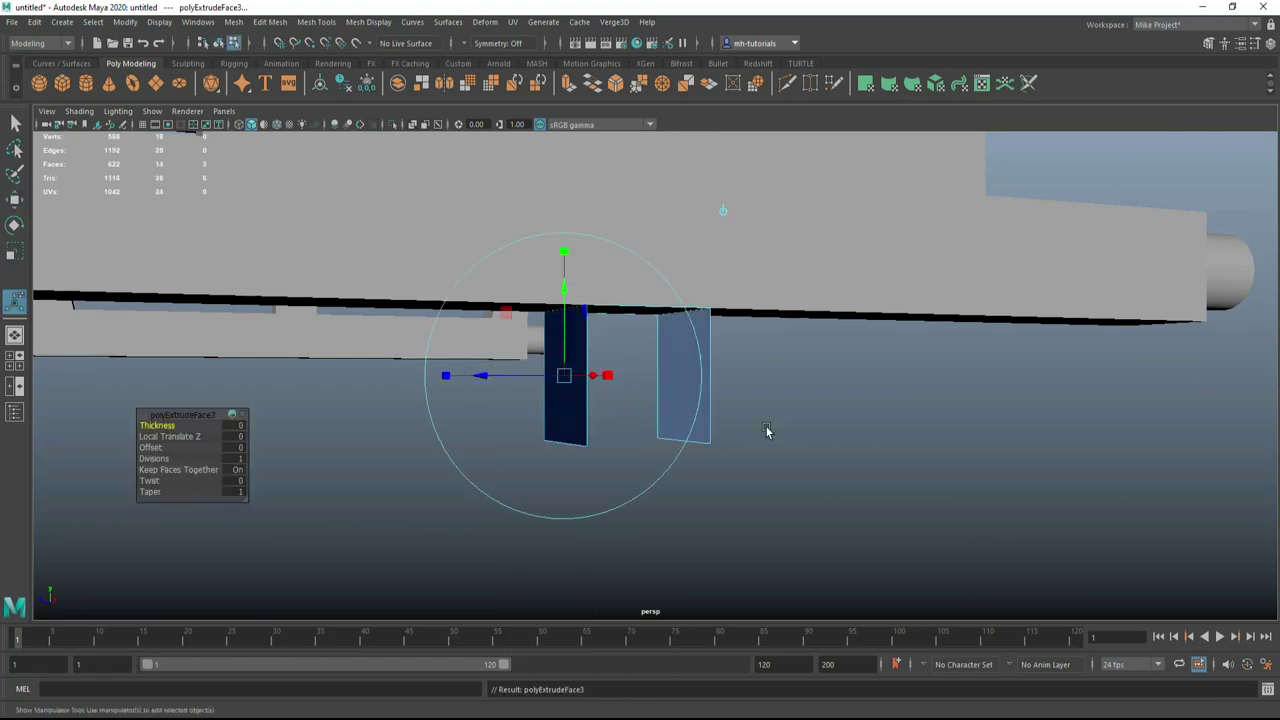
left_click(636, 597)
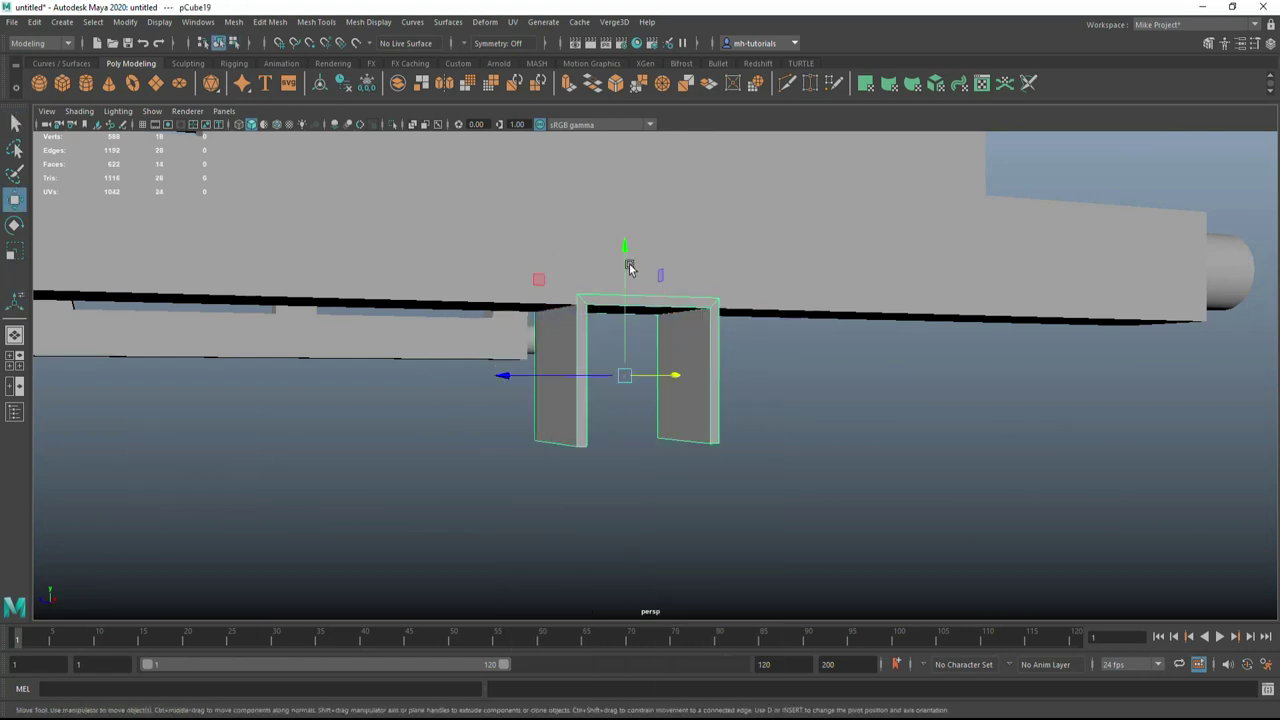
left_click(623, 265)
mouse_move(623, 265)
left_mouse_down("alt")
mouse_move(865, 474)
mouse_move(766, 549)
mouse_move(422, 620)
left_mouse_up("alt")
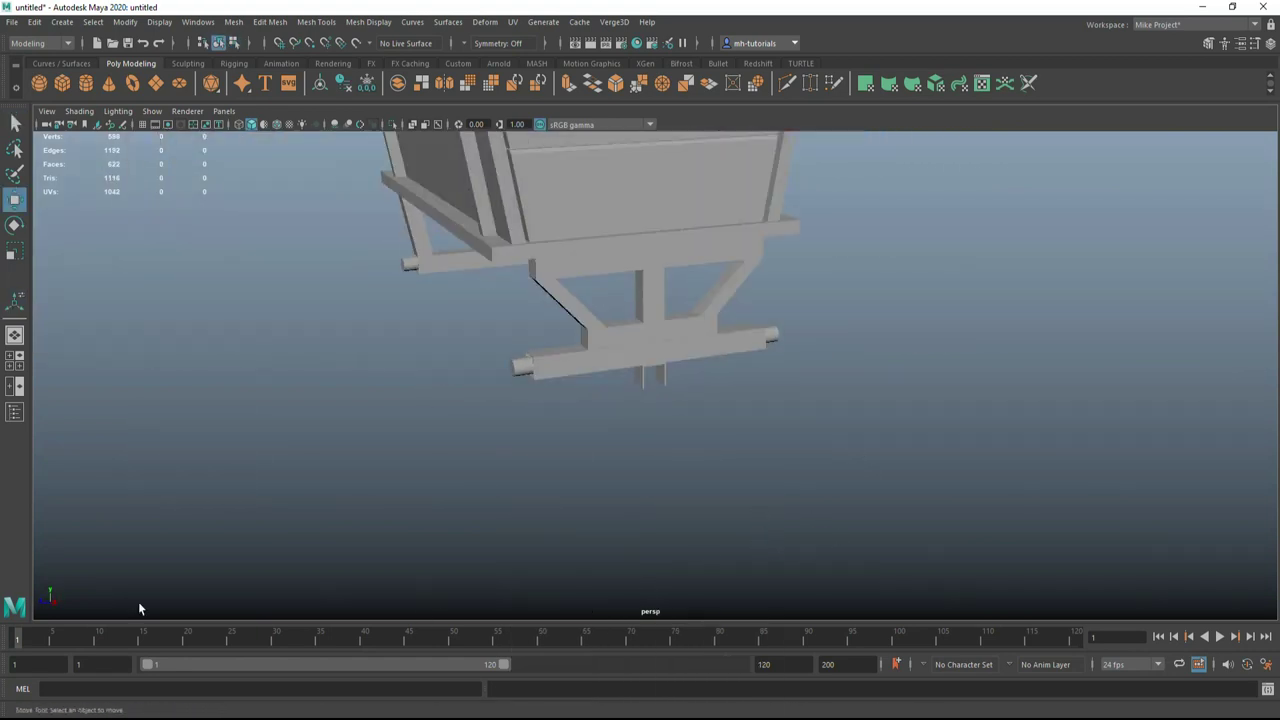
Create a polygon torus, stand it upright like a wheel, and move it onto the axle end.
left_click(133, 83)
left_click_drag(500, 450, 600, 420, "alt")
left_click_drag(629, 347, 880, 420)
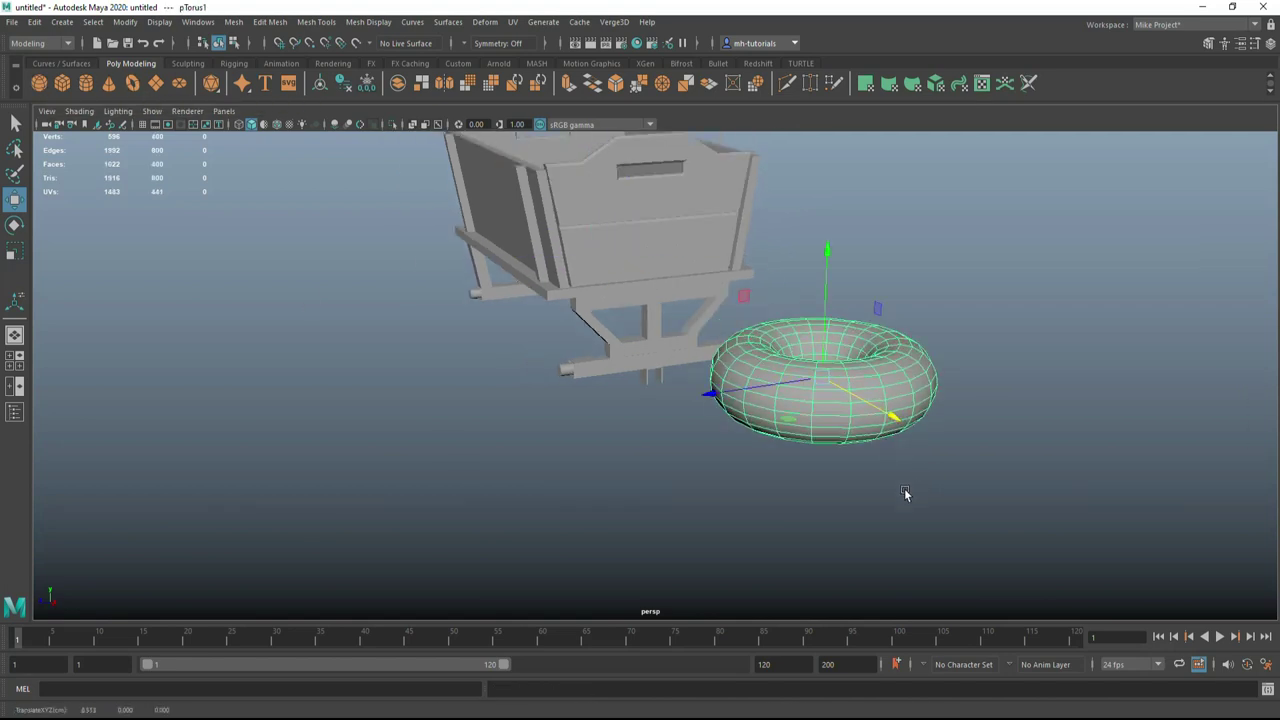
key("e")
left_click_drag(749, 300, 758, 470)
key("w")
left_click_drag(1025, 333, 760, 335)
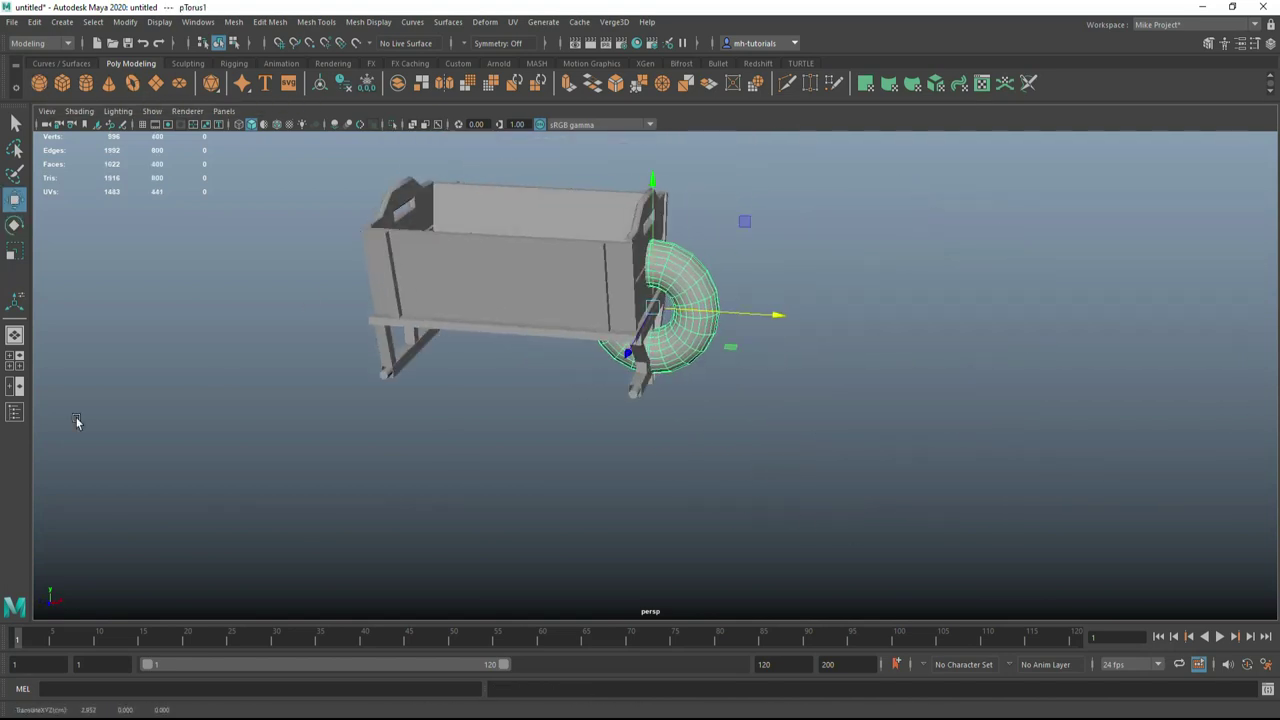
key("space")
key("space")
left_click_drag(661, 316, 656, 378)
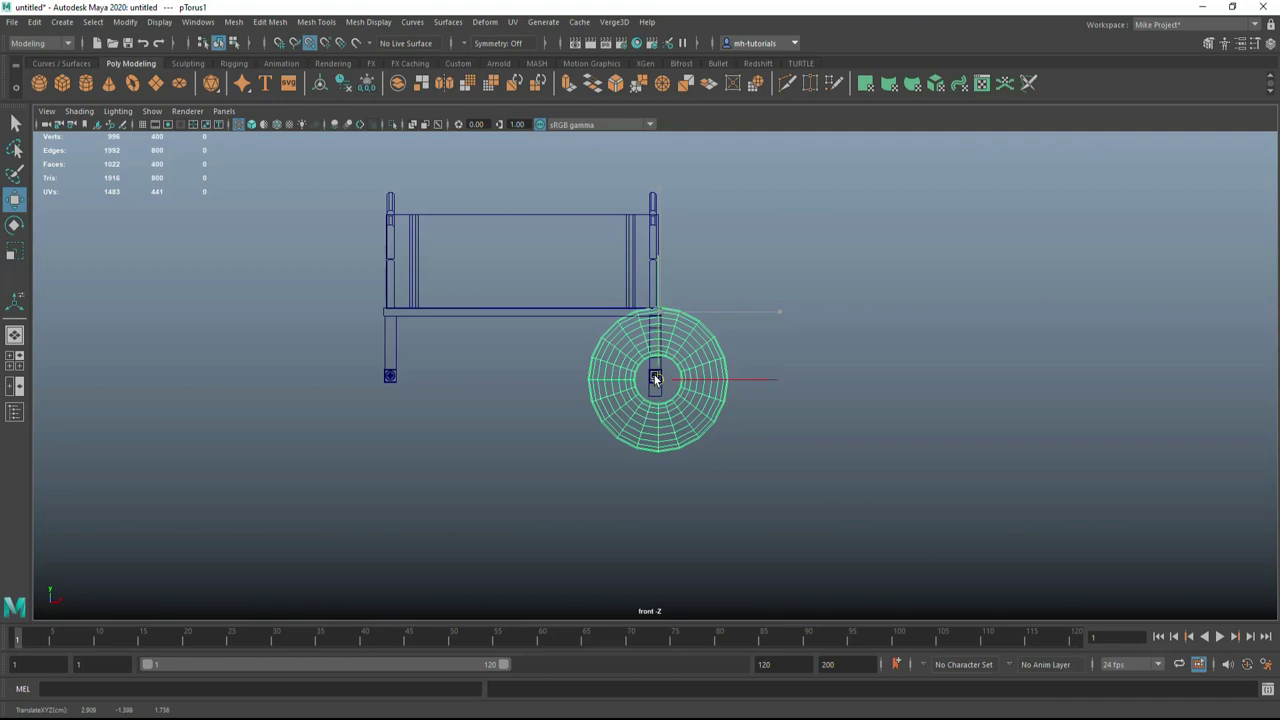
Scale the torus tire down to about 0.6.
scroll(663, 402, "up", 10)
scroll(660, 565, "down", 8)
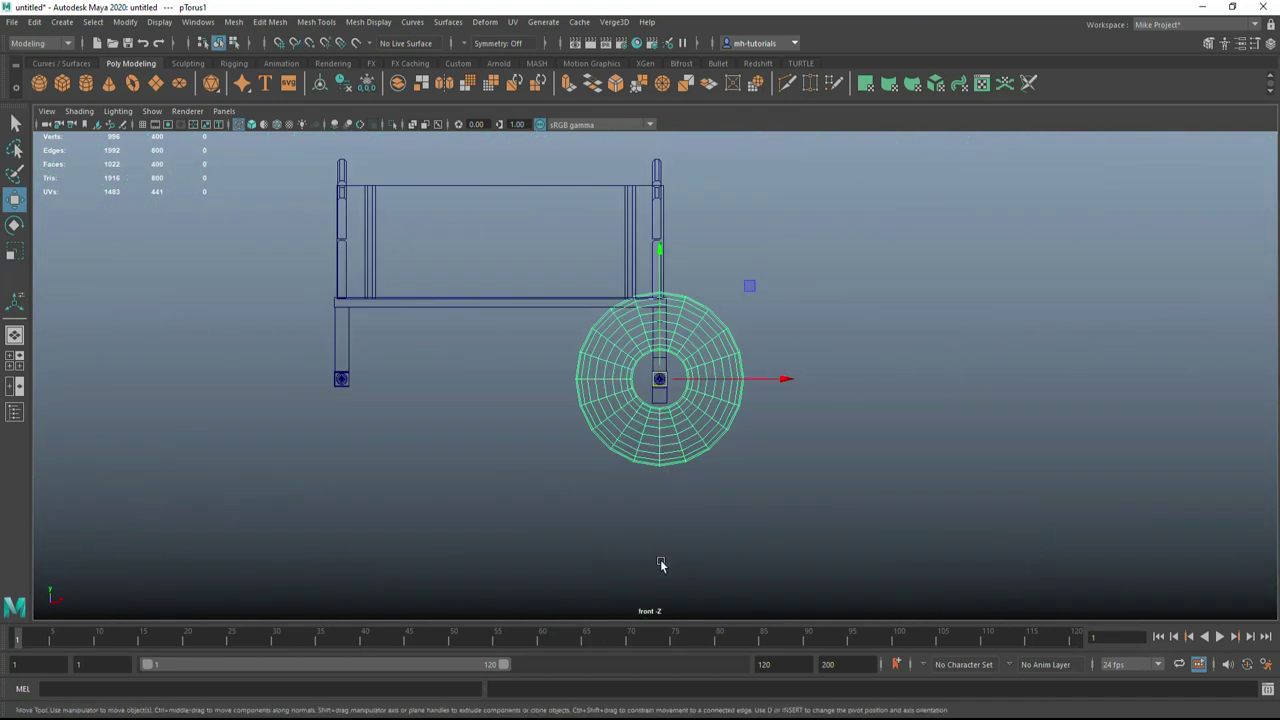
left_click_drag(660, 384, 616, 390)
left_click(15, 356)
key("w")
mouse_move(771, 447)
left_mouse_down("alt")
mouse_move(565, 443)
mouse_move(663, 423)
left_mouse_up("alt")
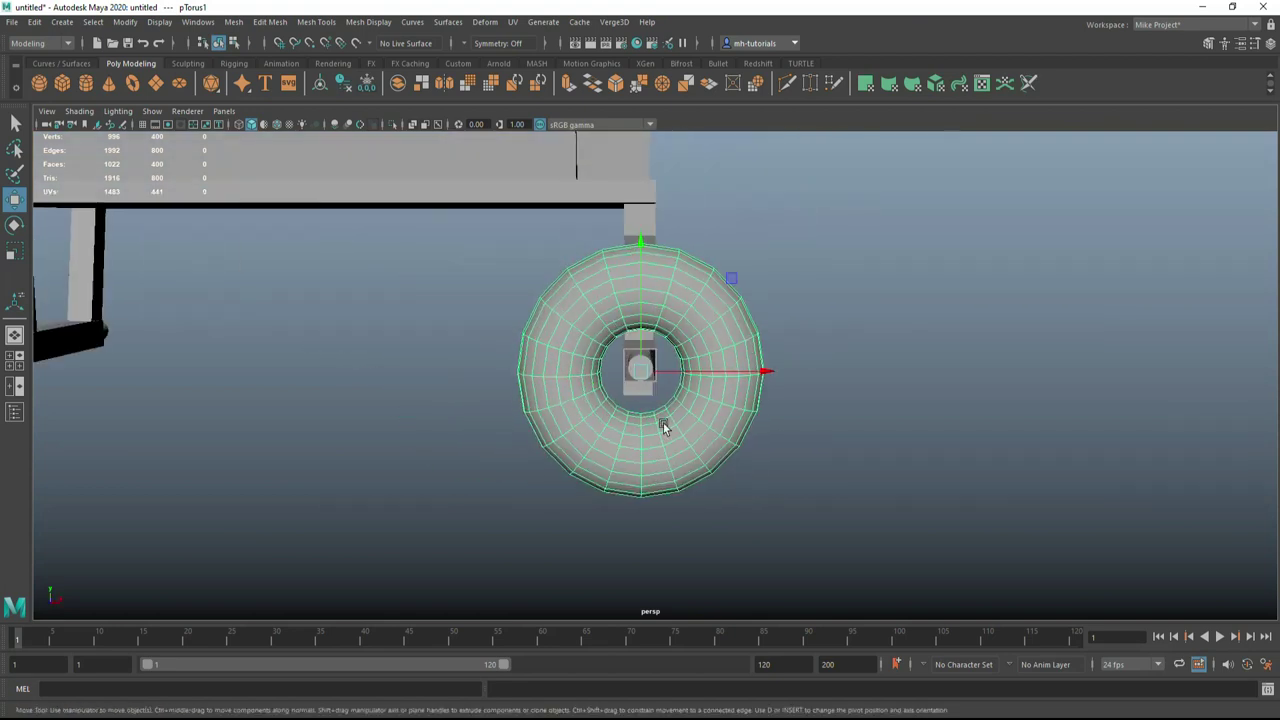
scroll(663, 423, "up", 4)
Delete the torus's inner face loops and extrude the open inner edge.
key("F11")
left_click(648, 262)
key("shift+period")
key("shift+period")
key("shift+period")
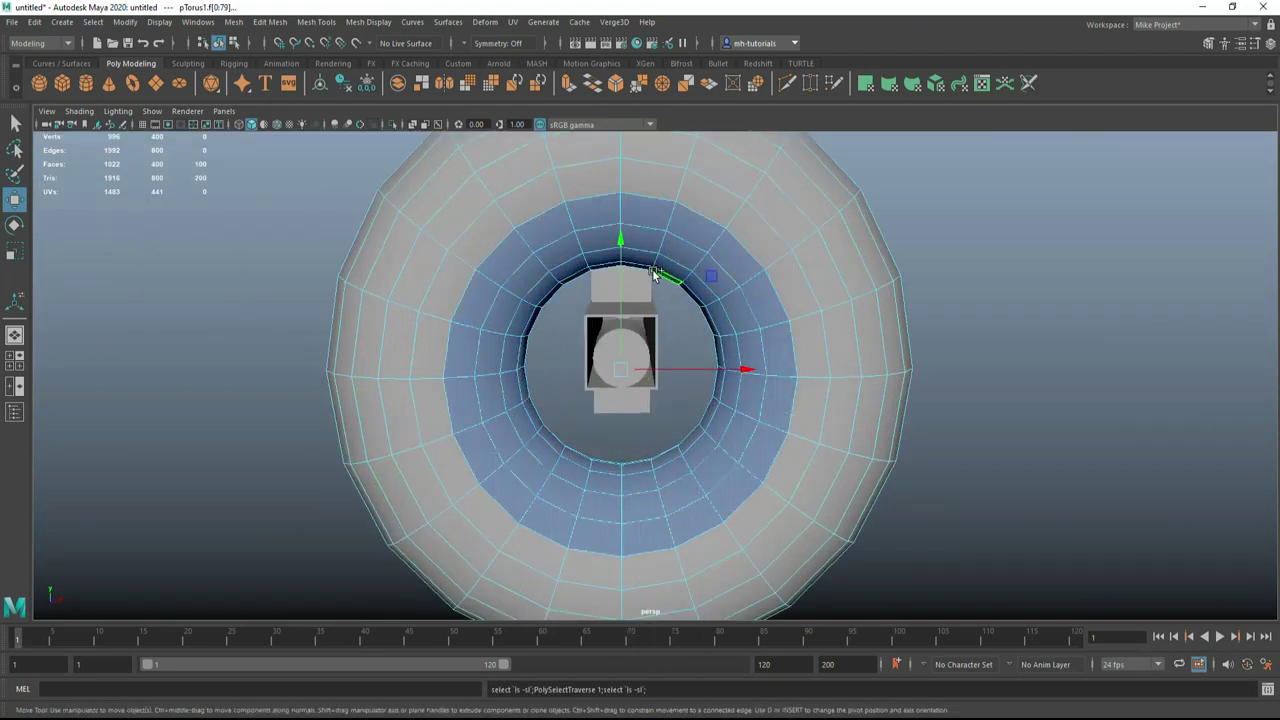
key("Delete")
double_click(575, 268)
key("Delete")
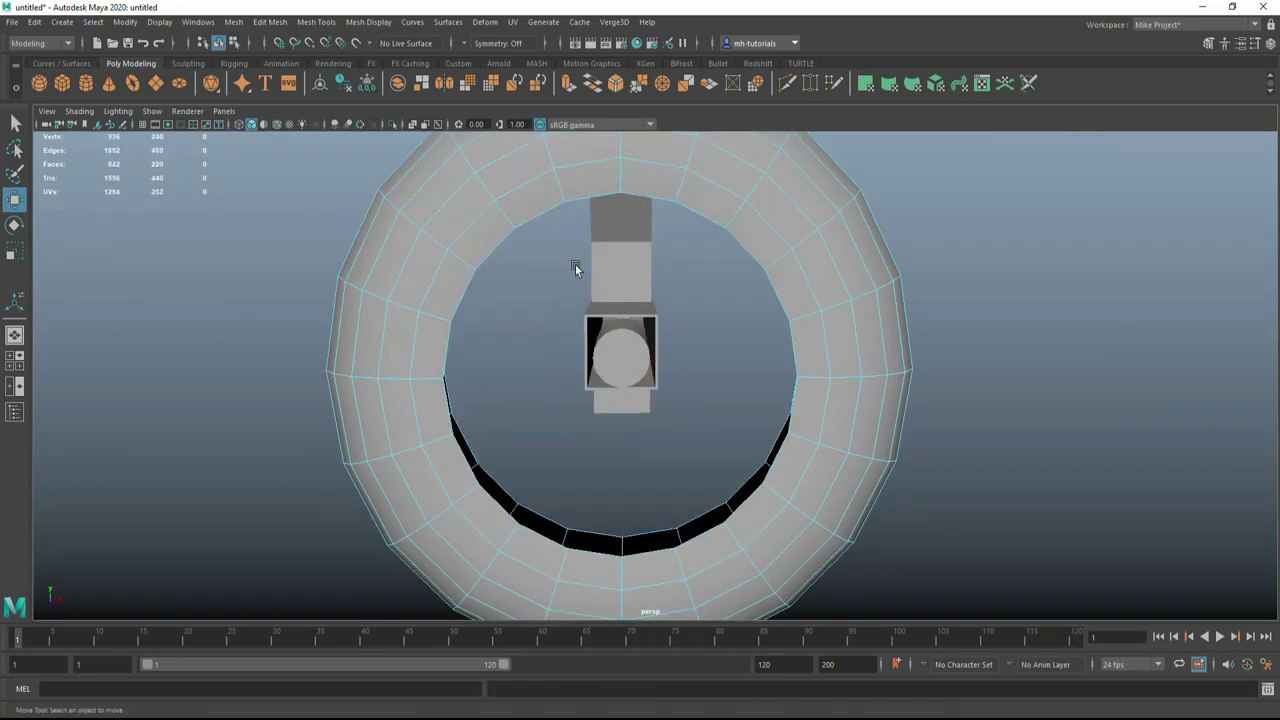
left_click_drag(575, 264, 717, 368, "alt")
right_click_drag(424, 320, 190, 420, "shift")
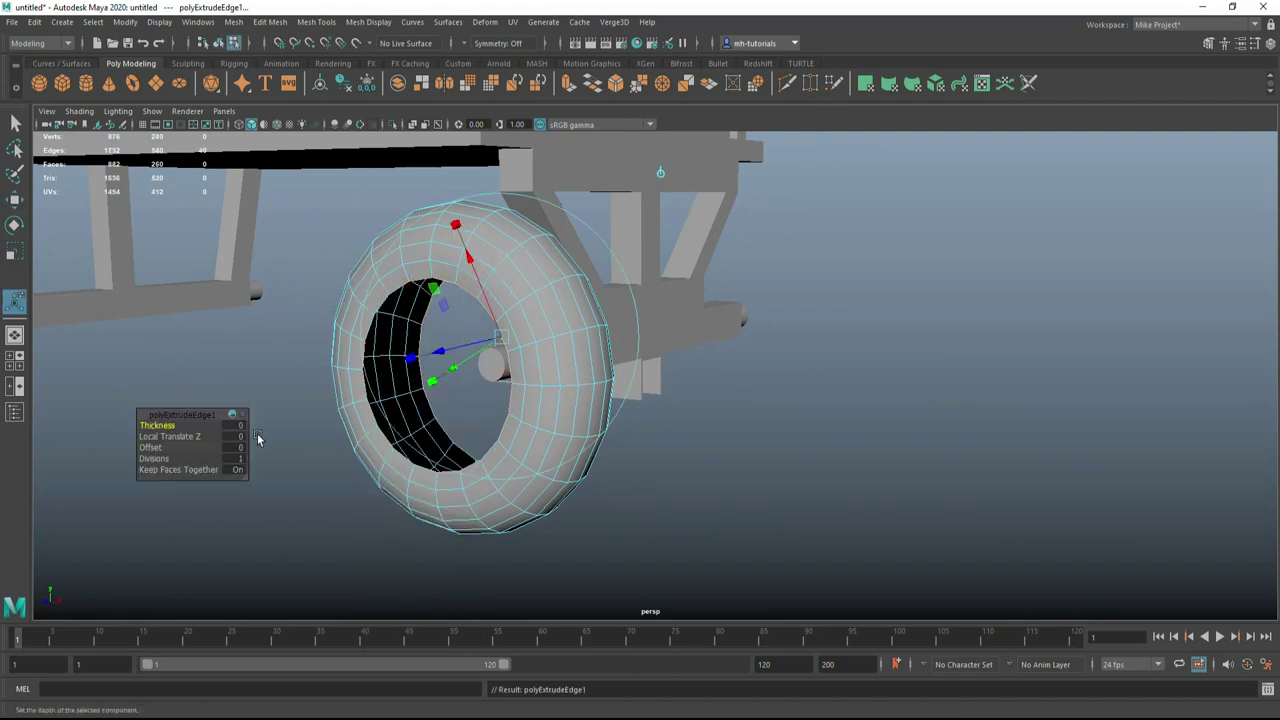
Extrude the inner edge twice more and fill the hole in the tire's centre.
right_click_drag(410, 393, 195, 440, "shift")
right_click_drag(460, 373, 193, 440, "shift")
key("w")
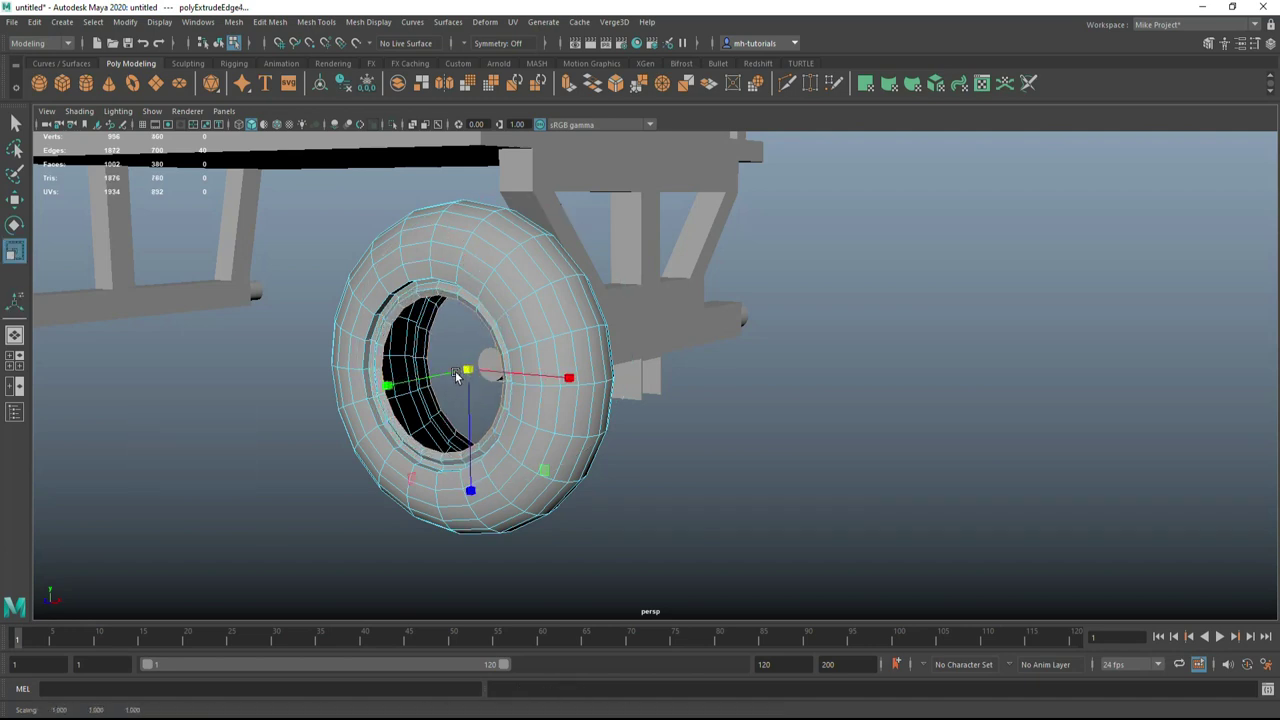
left_click(233, 21)
left_click(262, 123)
Extrude the filled cap face and inset it inward to start the hub.
mouse_move(460, 380)
left_mouse_down("alt")
mouse_move(714, 398)
mouse_move(641, 368)
mouse_move(520, 380)
left_mouse_up("alt")
left_click(694, 397)
left_click(270, 21)
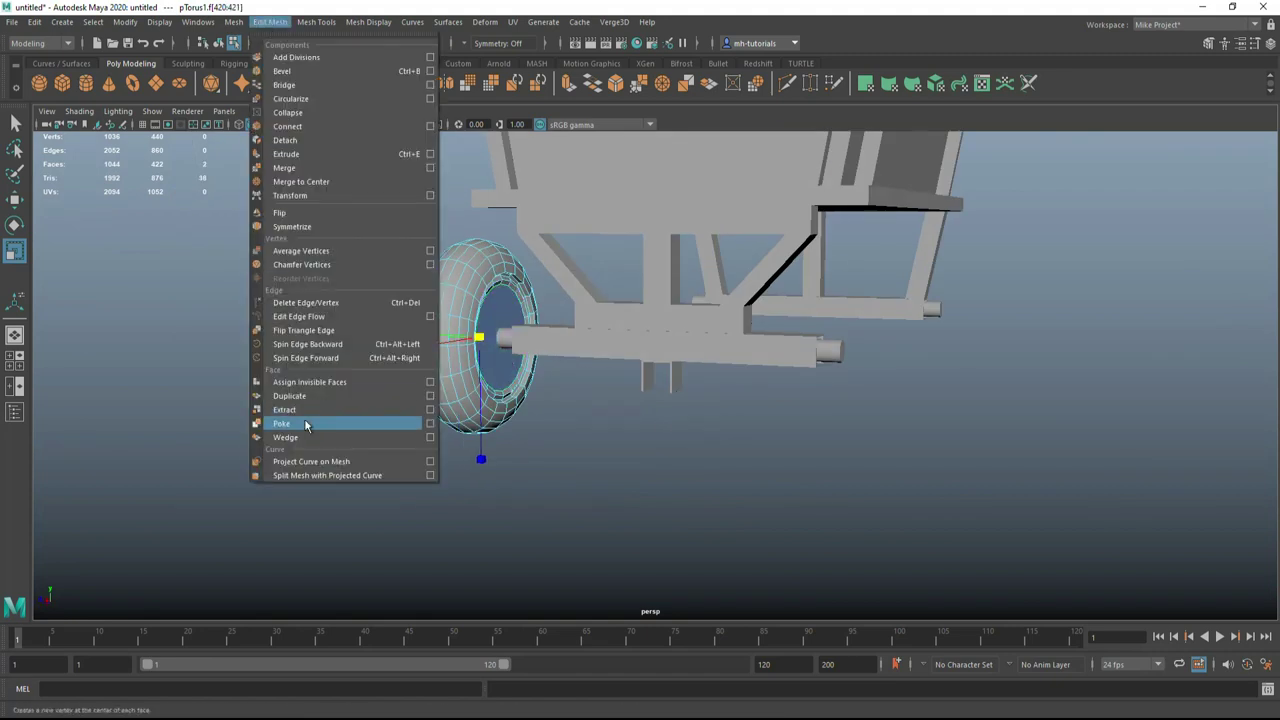
left_click_drag(529, 443, 671, 451, "alt")
key("ctrl+e")
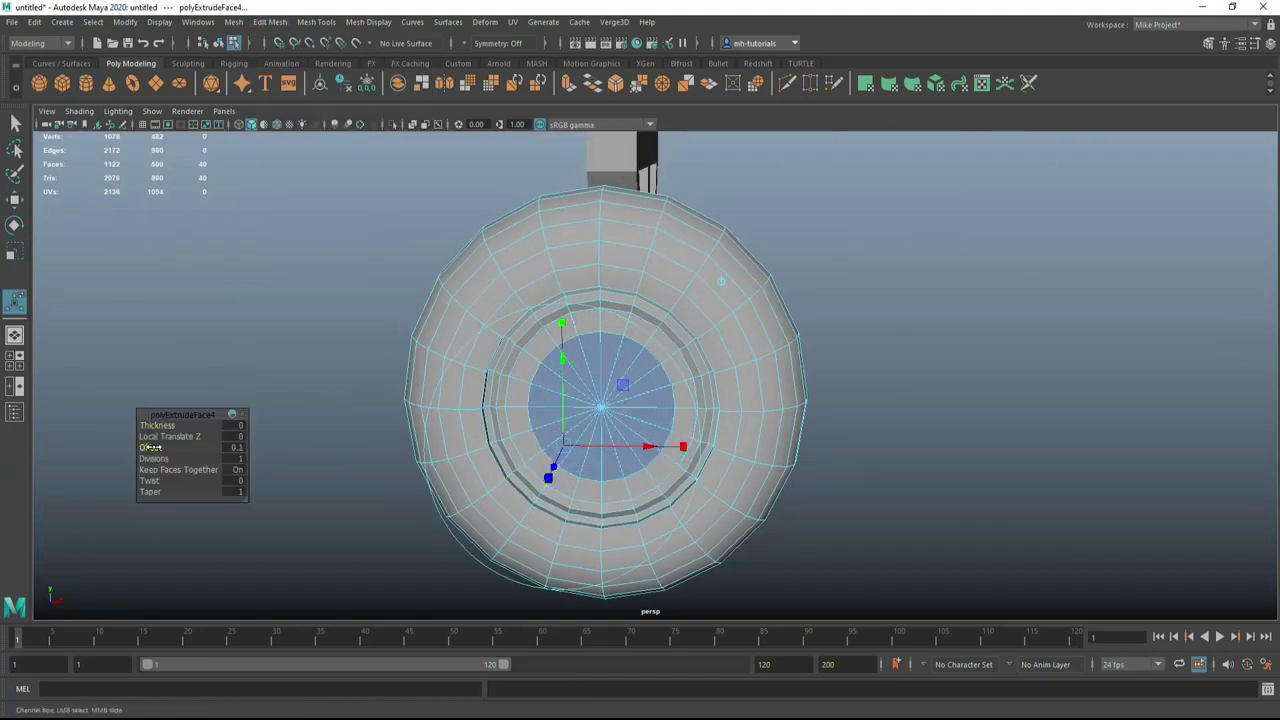
middle_click_drag(150, 447, 165, 447)
left_click(300, 430)
Extrude the hub face ring and push the new inner ring into the hub.
scroll(838, 390, "up", 3)
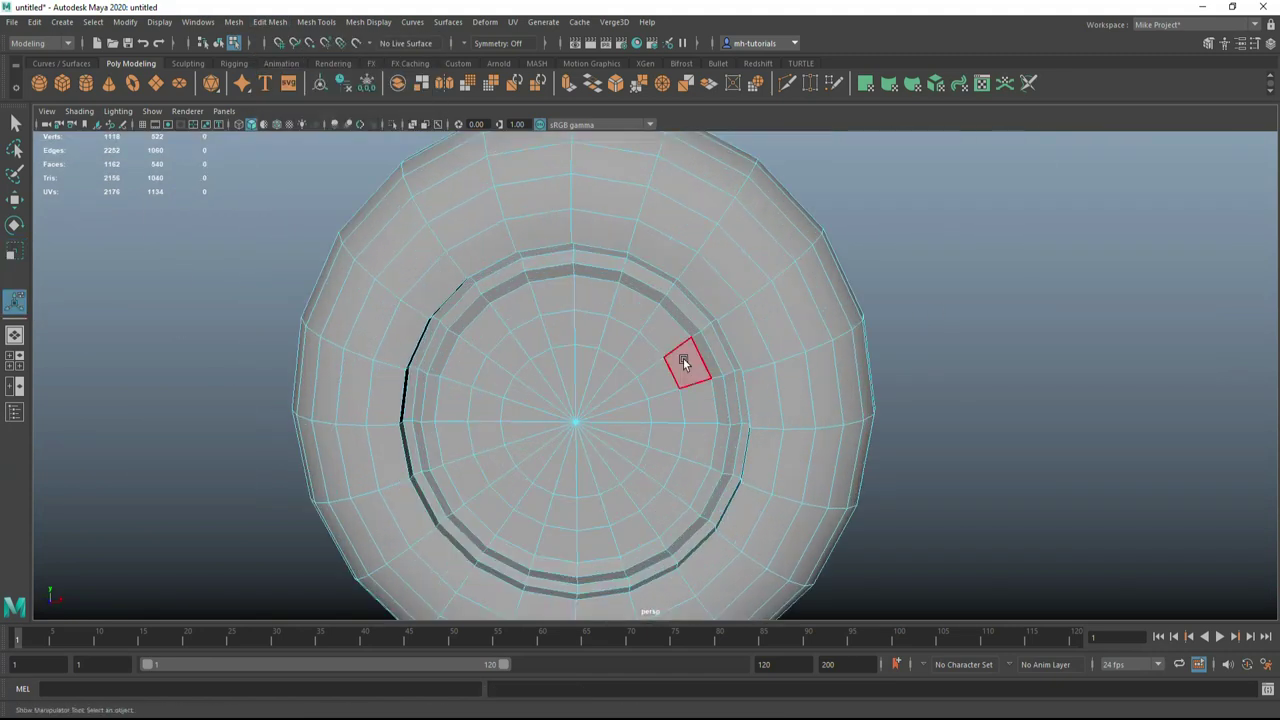
double_click(615, 343)
key("ctrl+e")
left_click_drag(571, 428, 563, 450)
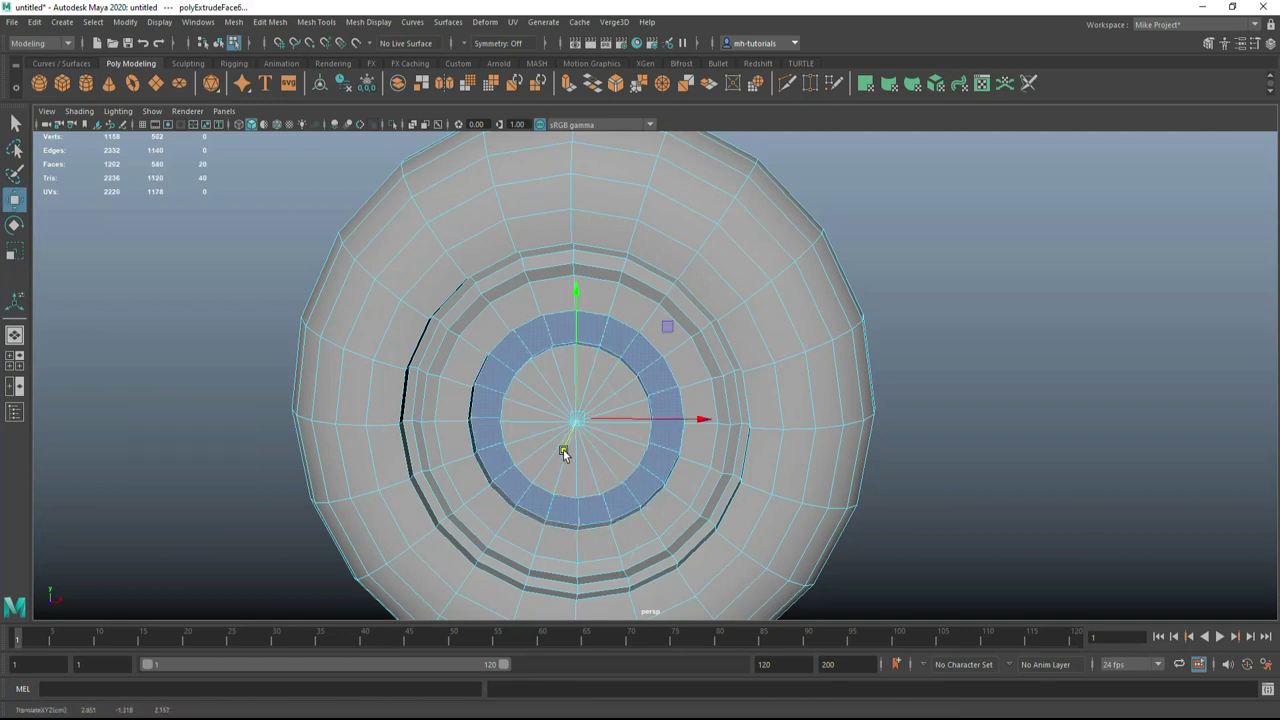
key("F8")
key("w")
Select the whole wheel and view it from the side beside the axle.
scroll(851, 313, "down", 5)
left_click_drag(962, 297, 692, 501, "alt")
right_click_drag(540, 368, 500, 375)
left_click(534, 461)
mouse_move(534, 461)
left_mouse_down("alt")
mouse_move(413, 493)
mouse_move(592, 483)
left_mouse_up("alt")
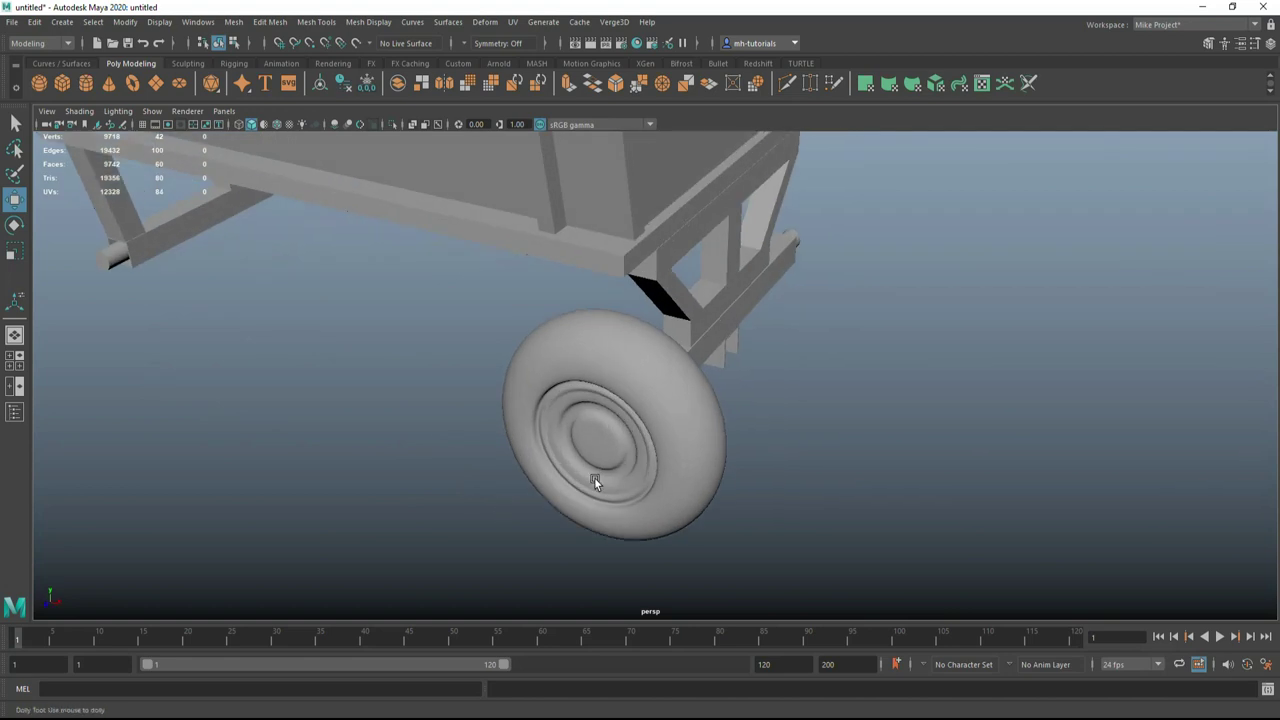
Show the wheel unsmoothed and bevel the edge loop around the hub.
scroll(592, 483, "up", 3)
key("1")
scroll(534, 409, "up", 2)
right_click_drag(529, 286, 529, 249)
double_click(534, 327)
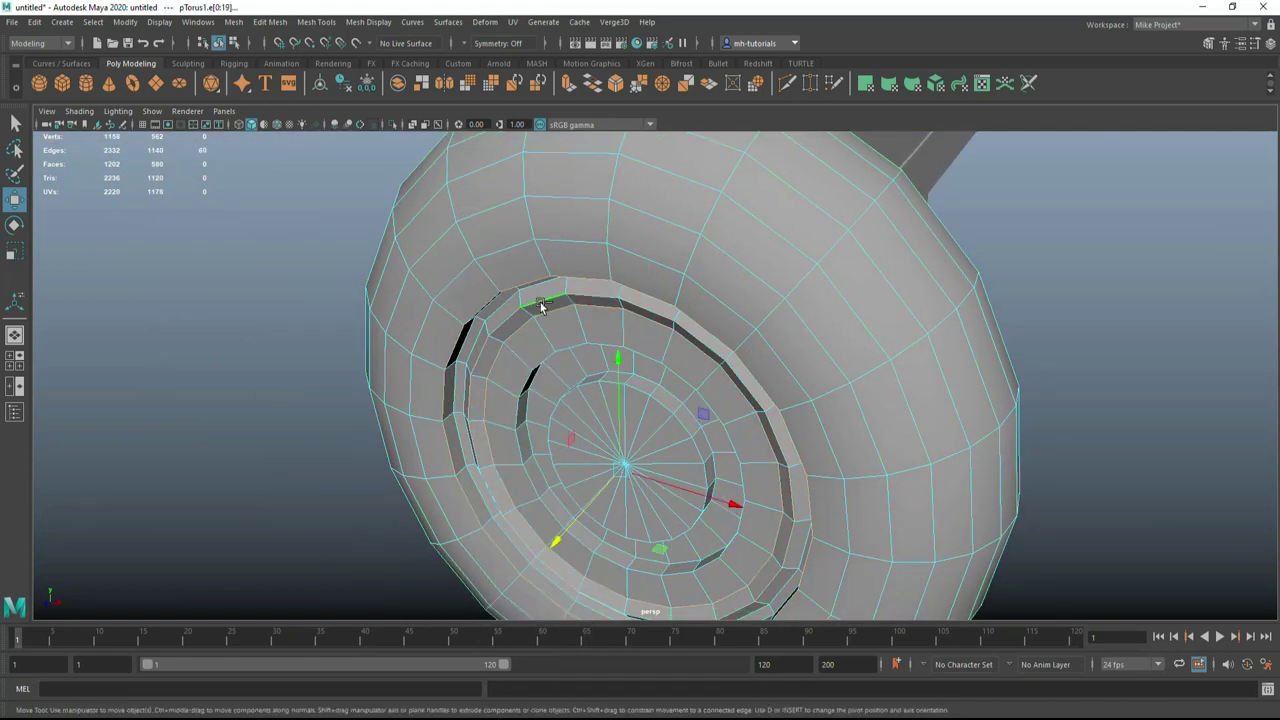
key("ctrl+b")
Reselect the wheel and switch to its tyre edges from a side view.
right_click_drag(751, 220, 829, 200)
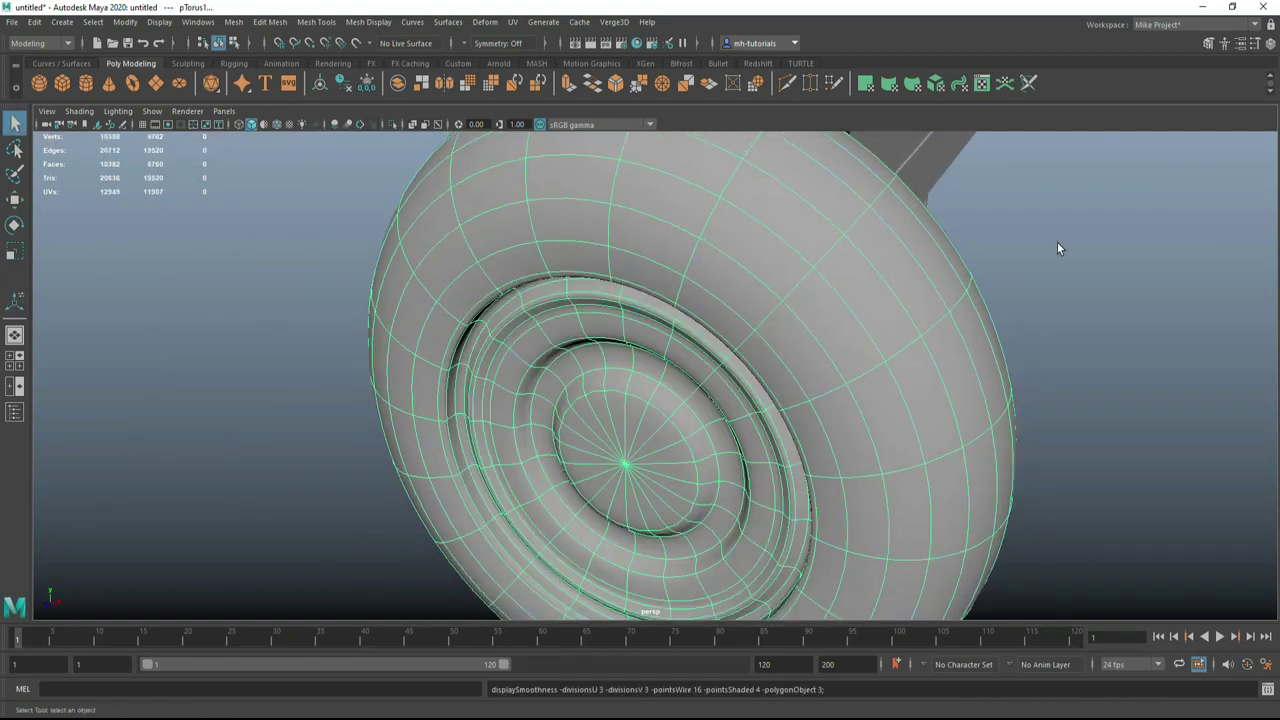
scroll(1059, 200, "down", 5)
left_click(1059, 326)
left_click(636, 380)
left_click_drag(636, 380, 519, 329, "alt")
right_click_drag(519, 329, 507, 301)
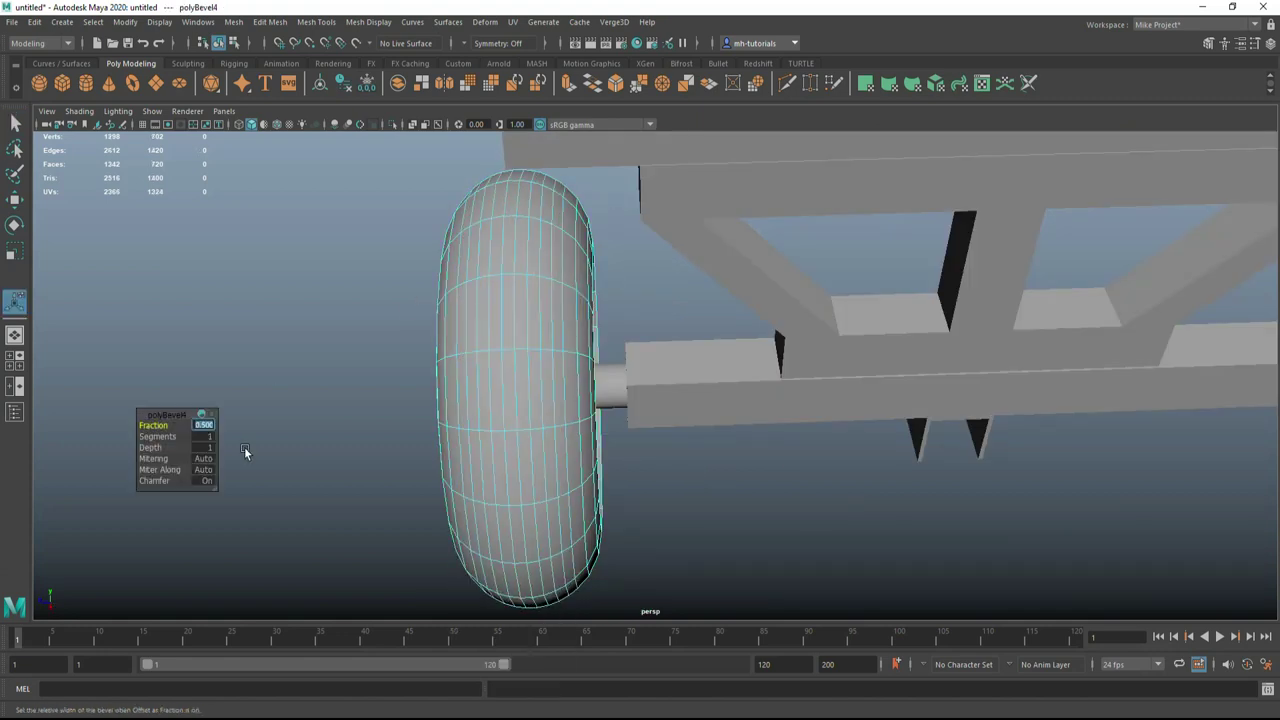
scroll(244, 447, "up", 2)
Select a strip of tread faces and extrude them to form grooves.
right_click_drag(508, 229, 571, 209)
left_click(518, 273)
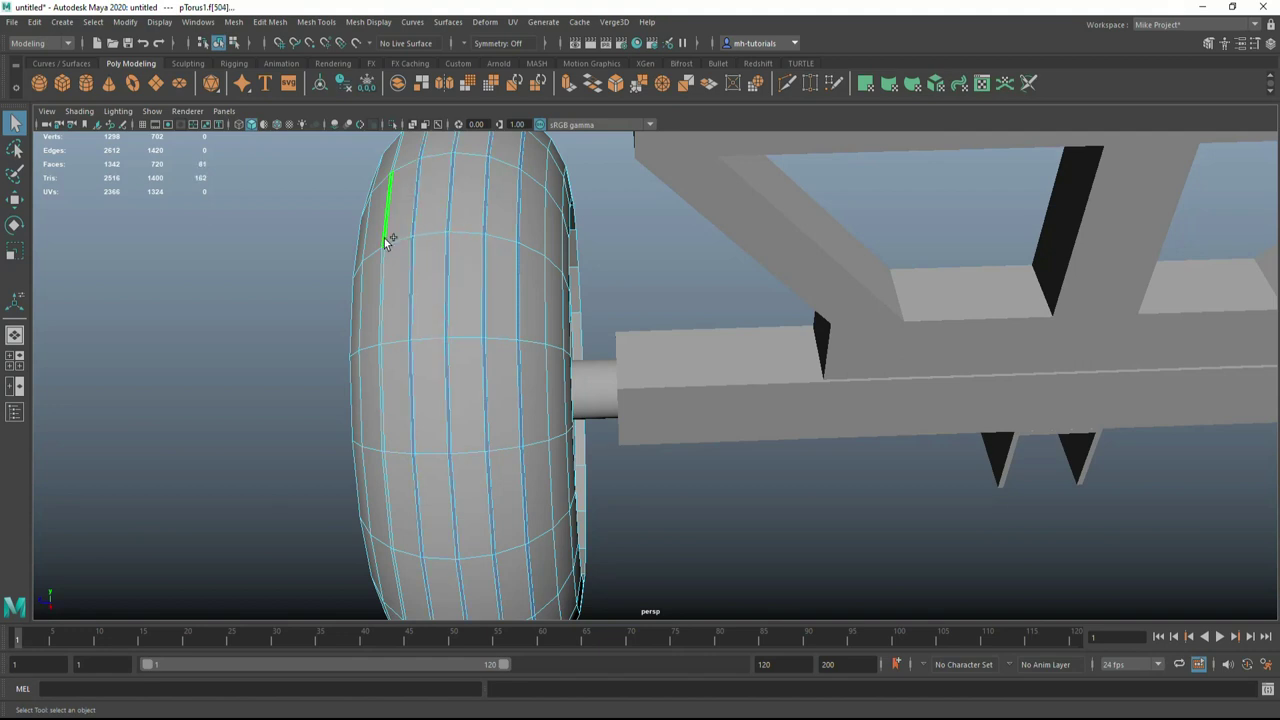
scroll(290, 271, "down", 3)
key("ctrl+e")
left_click_drag(155, 447, 200, 455)
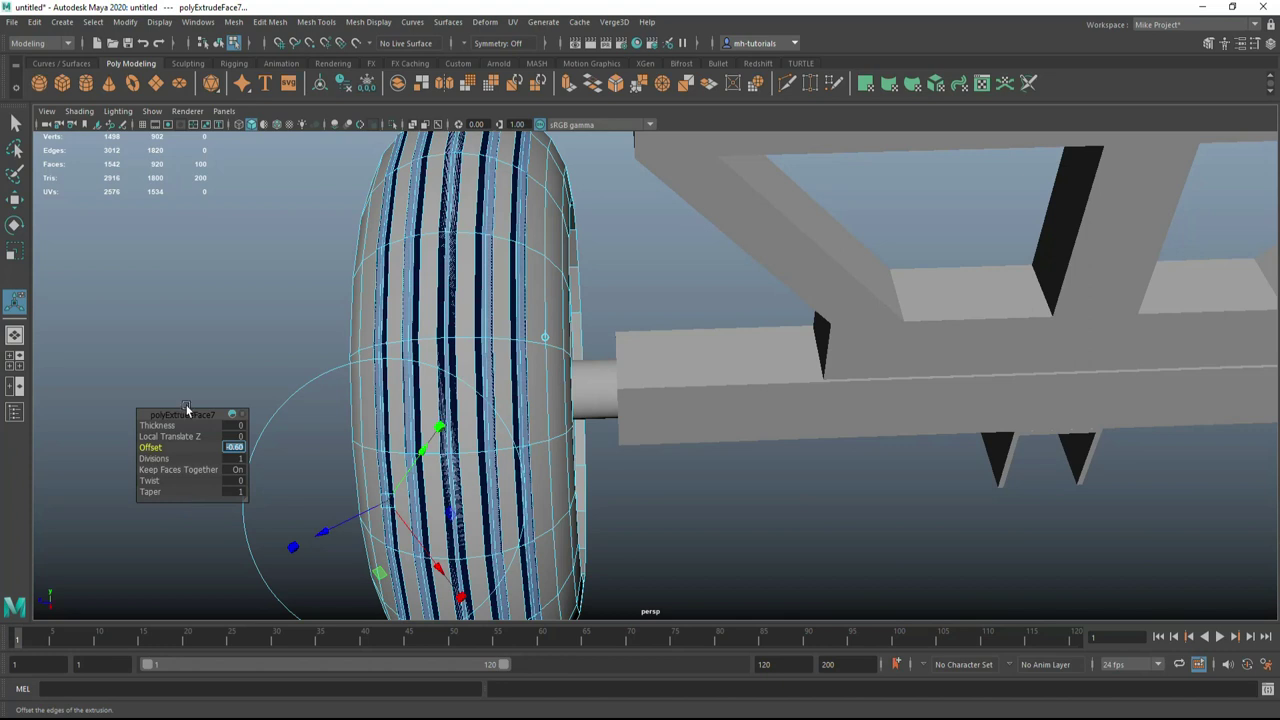
key("ctrl+z")
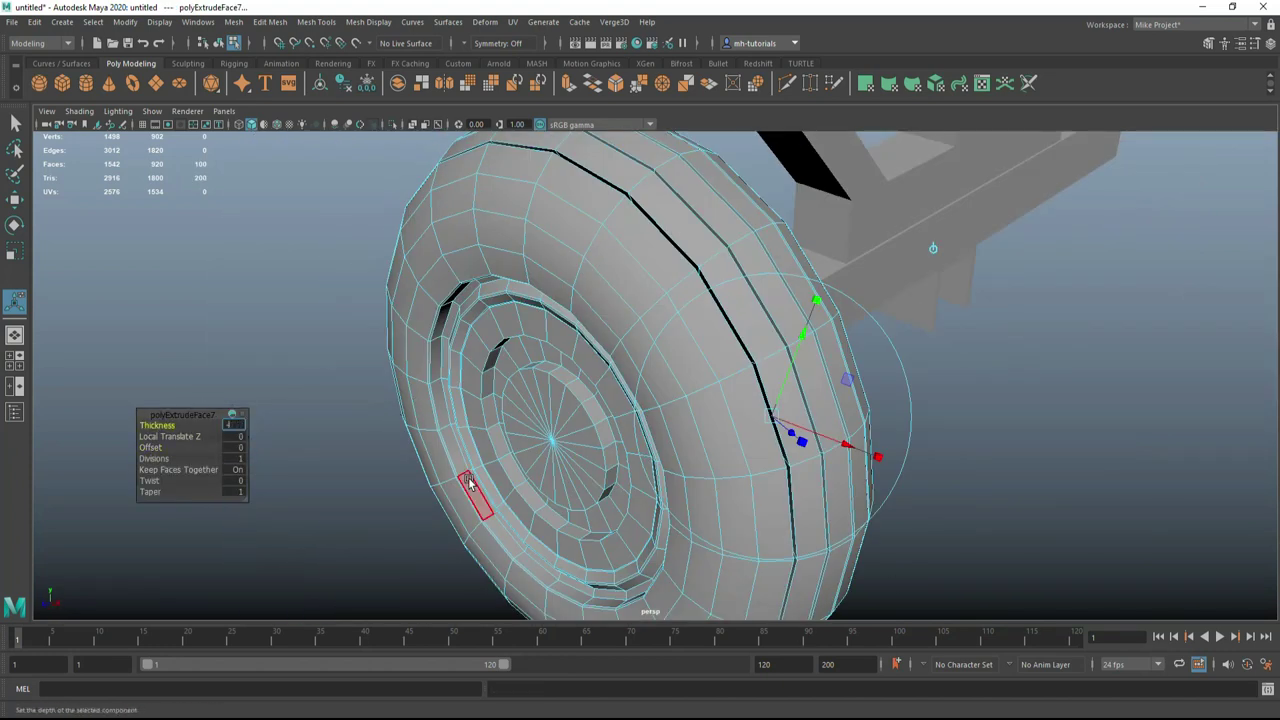
left_click(233, 21)
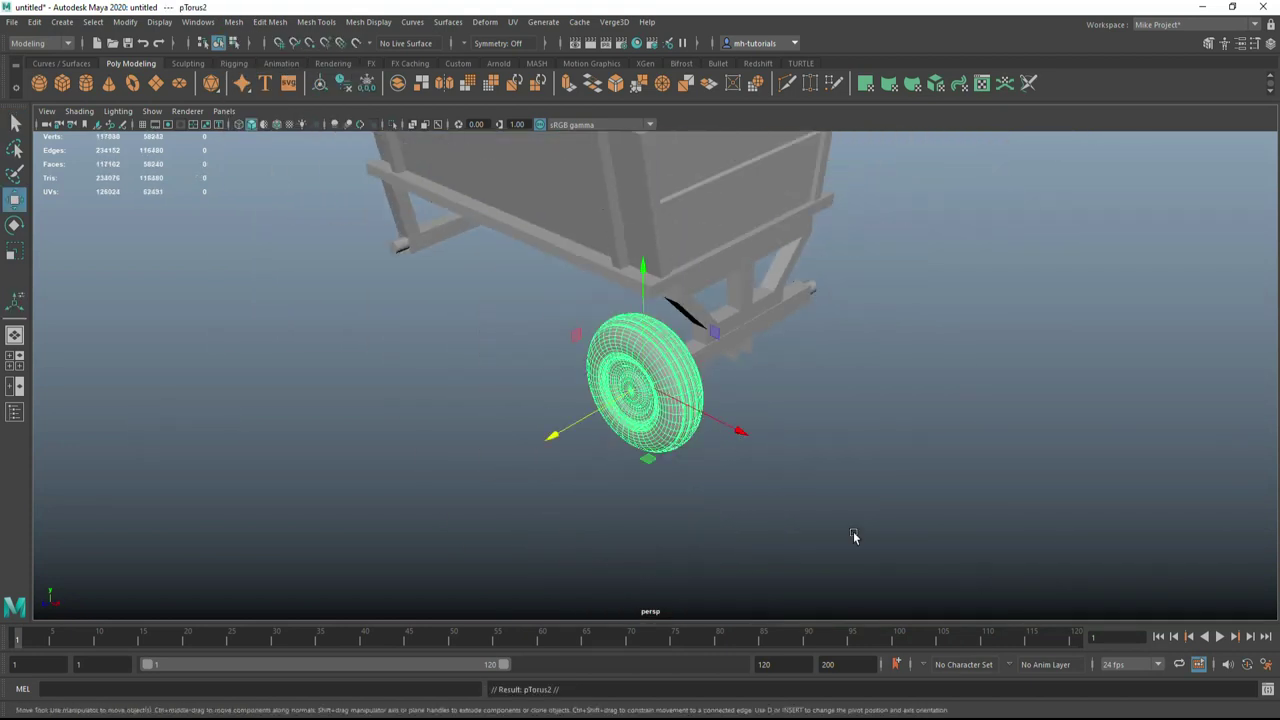
Group the two front wheels together.
key("space")
key("space")
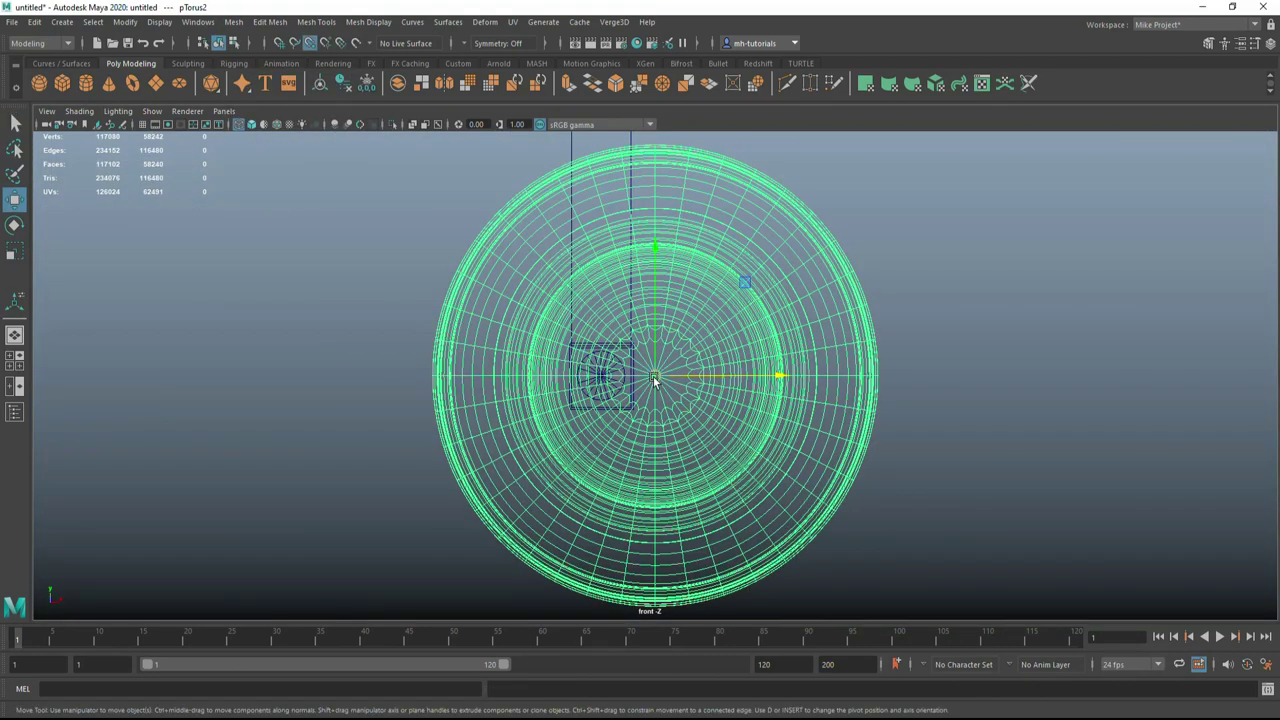
key("space")
key("space")
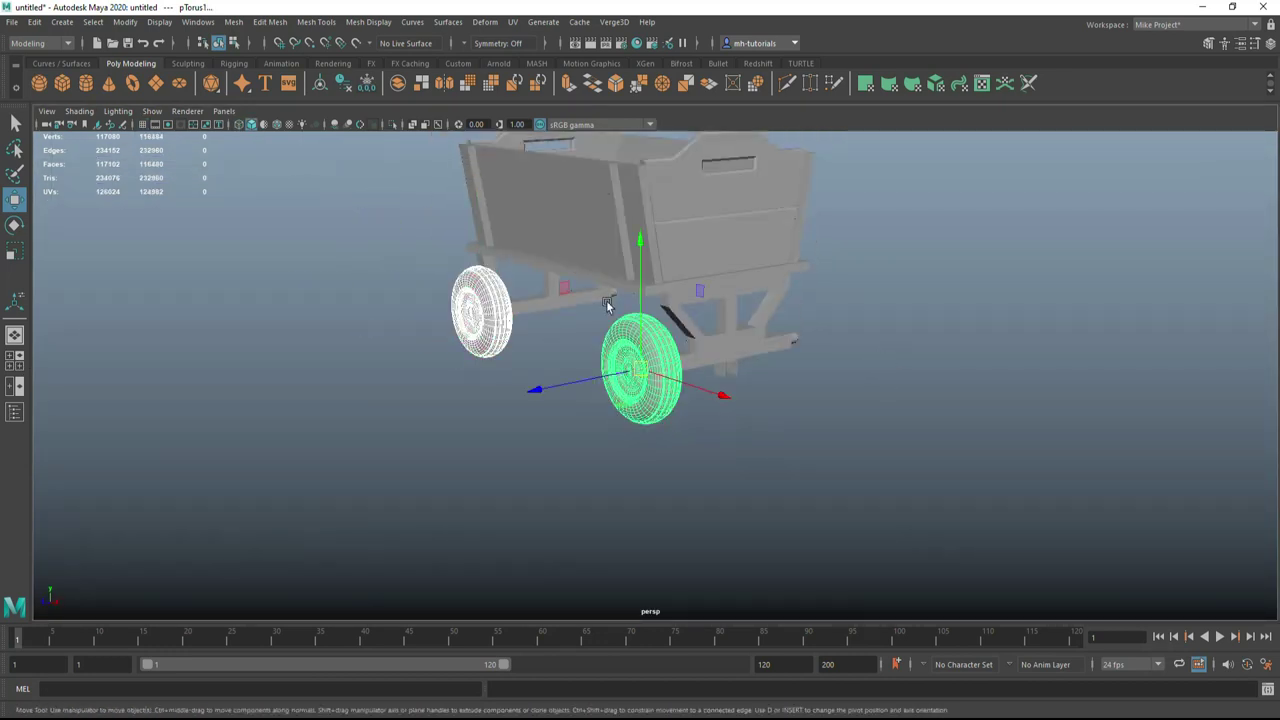
key("ctrl+g")
key("e")
left_click_drag(529, 423, 837, 486, "alt")
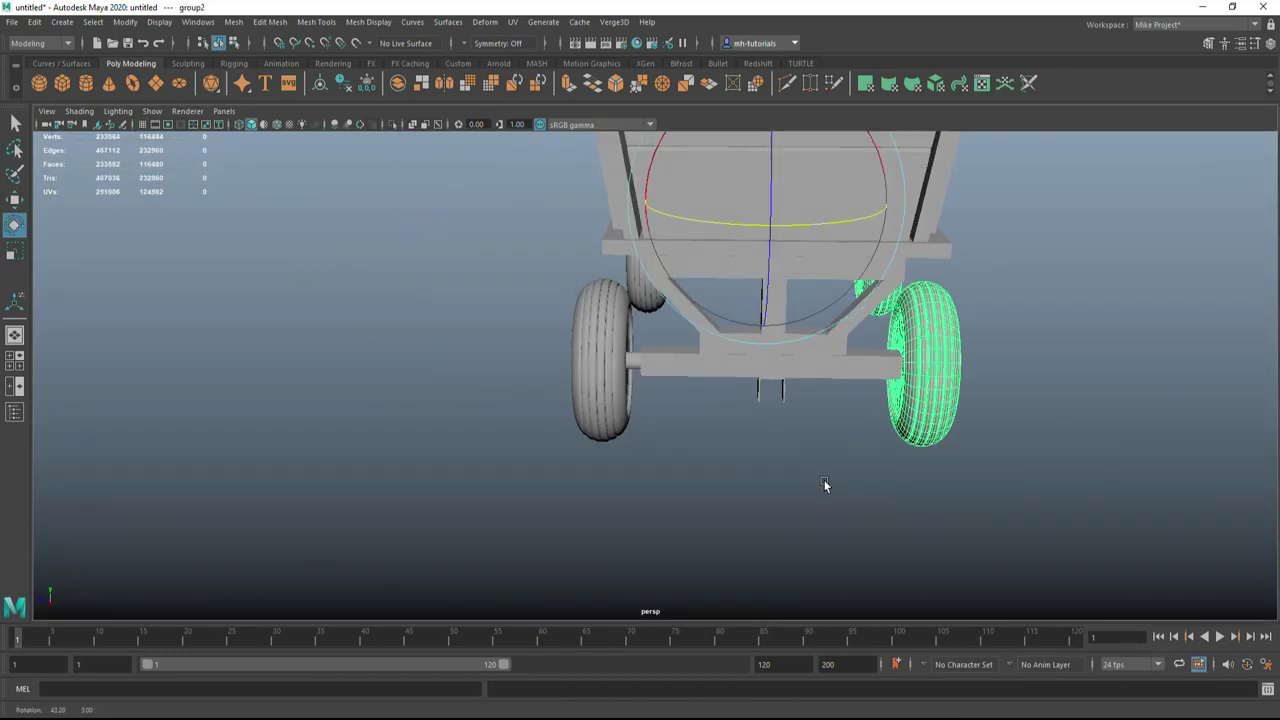
In the top view, line the right front wheel up with the axle.
key("space")
key("space")
scroll(571, 491, "up", 2)
scroll(571, 491, "down", 5)
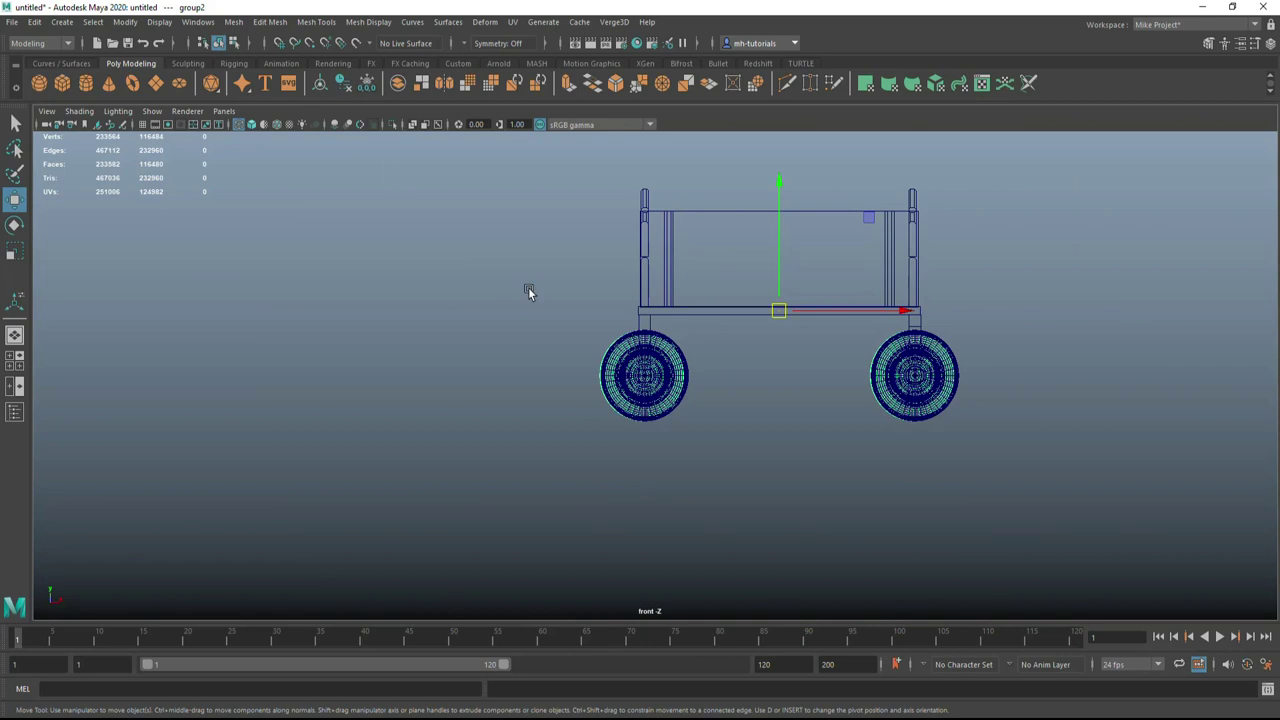
scroll(996, 265, "up", 3)
key("space")
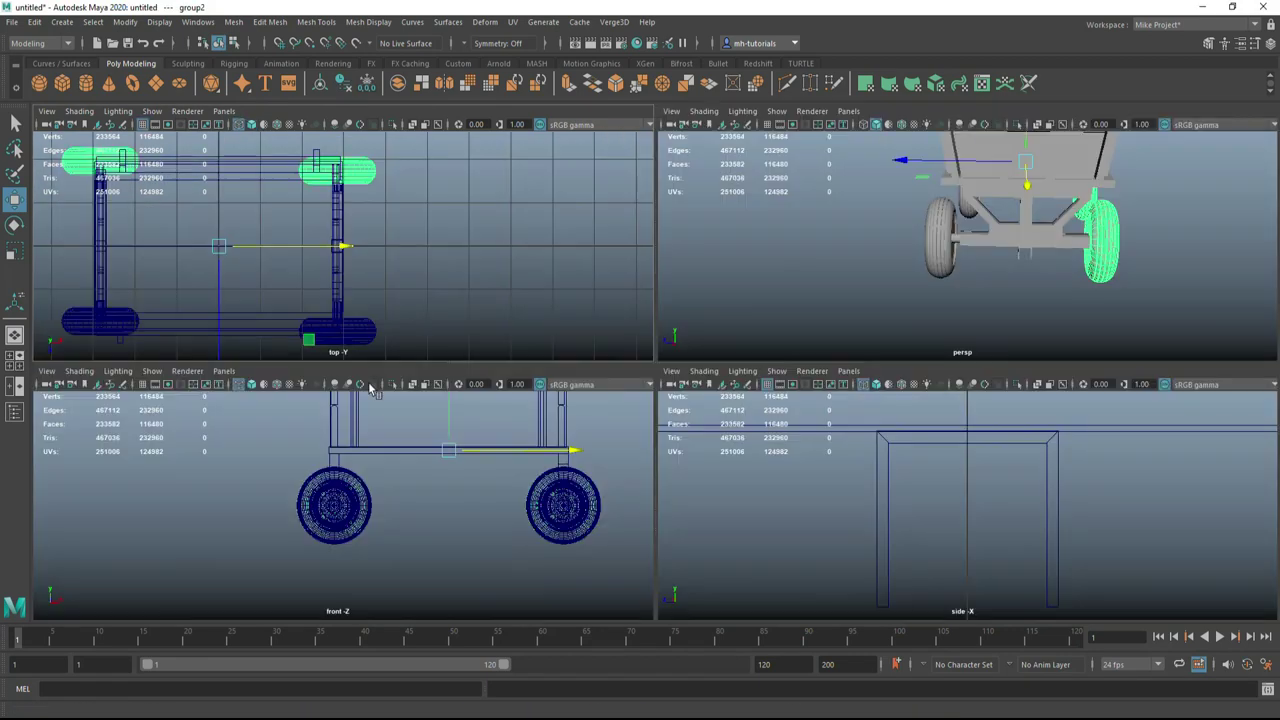
key("space")
left_click(706, 248)
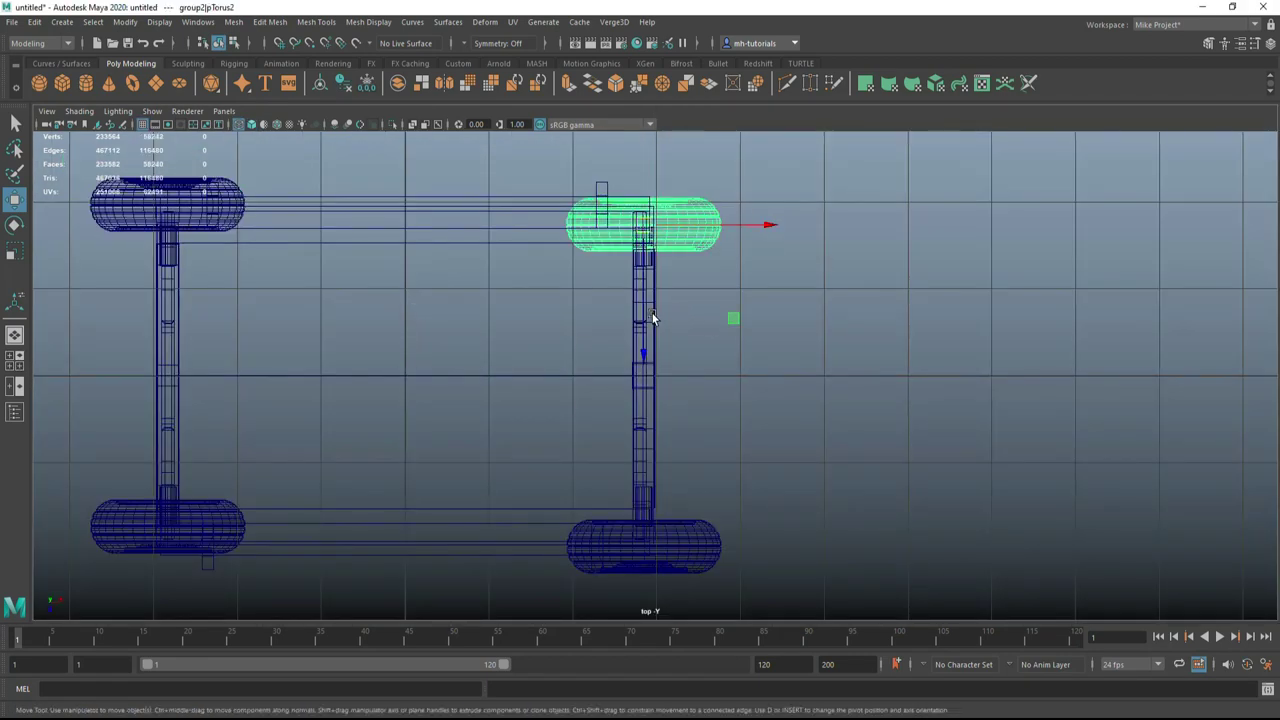
left_click_drag(650, 318, 650, 296)
left_click(103, 225)
left_click(597, 184, "shift")
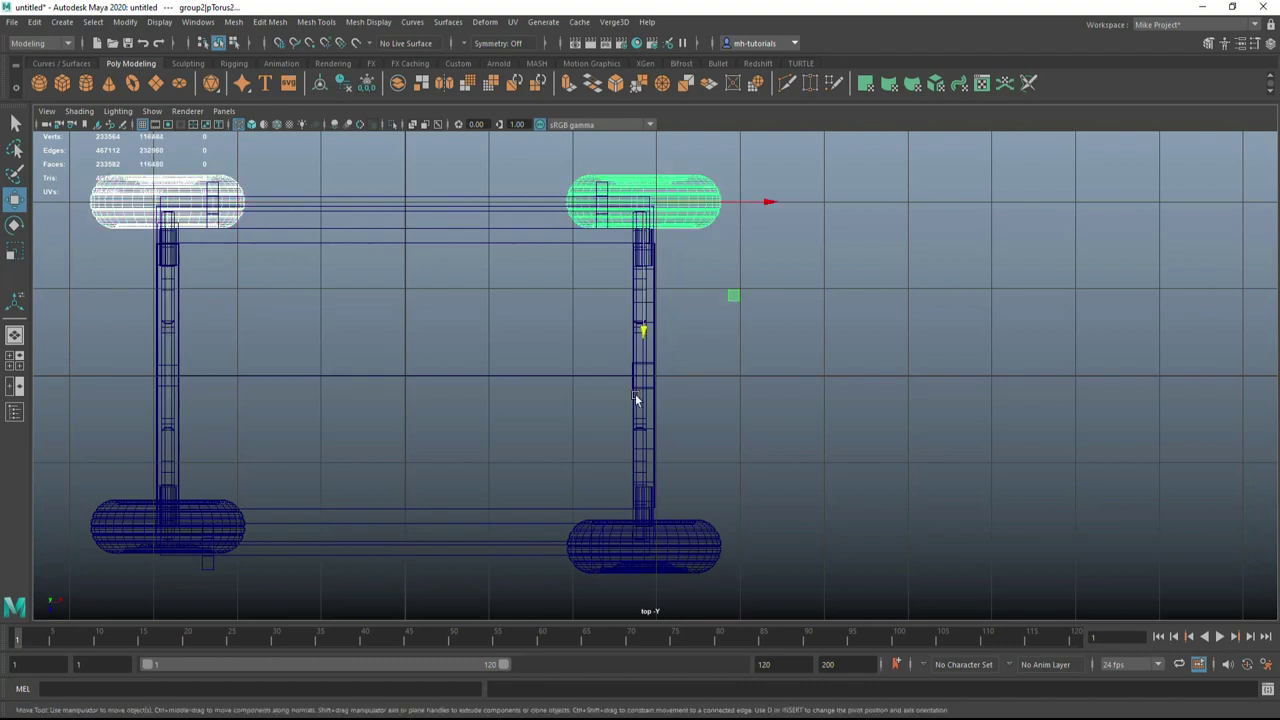
Select both front wheels and the axle and group them.
left_click(14, 360)
key("space")
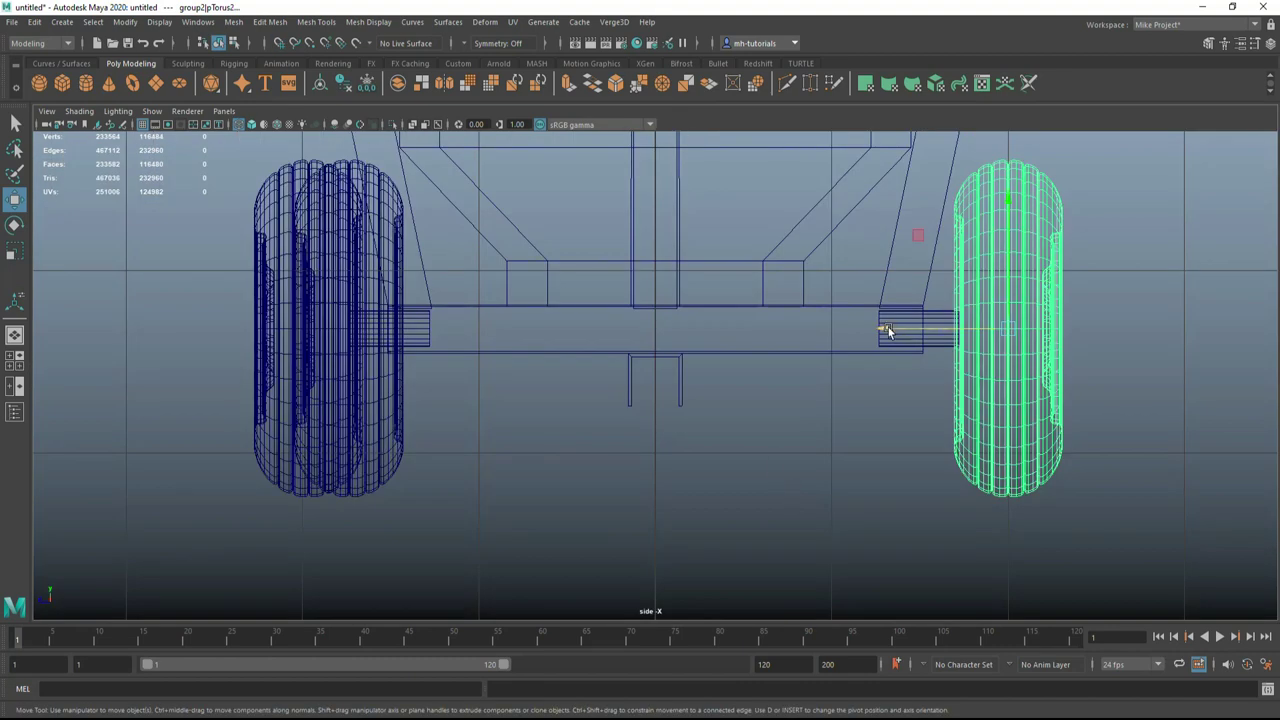
scroll(891, 362, "down", 3)
scroll(891, 362, "down", 2)
left_click(14, 335)
left_click_drag(693, 356, 830, 403, "alt")
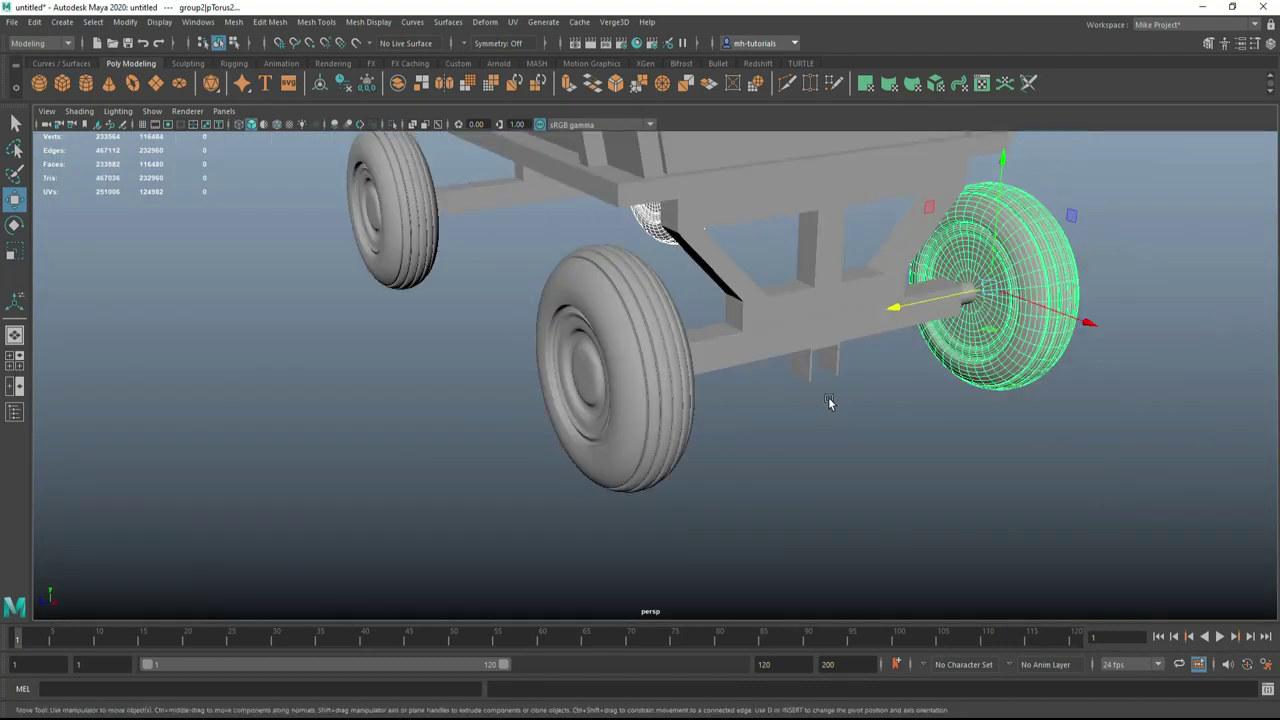
left_click(680, 370)
left_click(764, 358, "shift")
left_click(1038, 355, "shift")
left_click_drag(1038, 355, 790, 230, "alt")
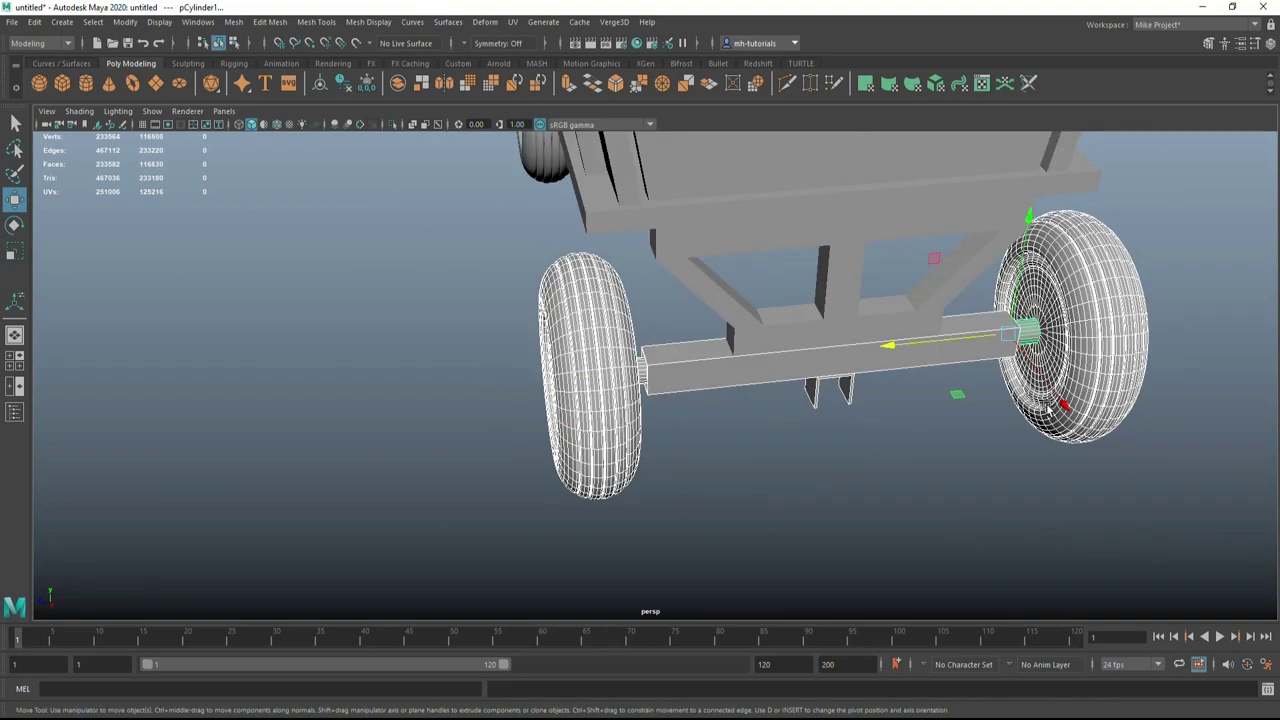
key("ctrl+g")
key("e")
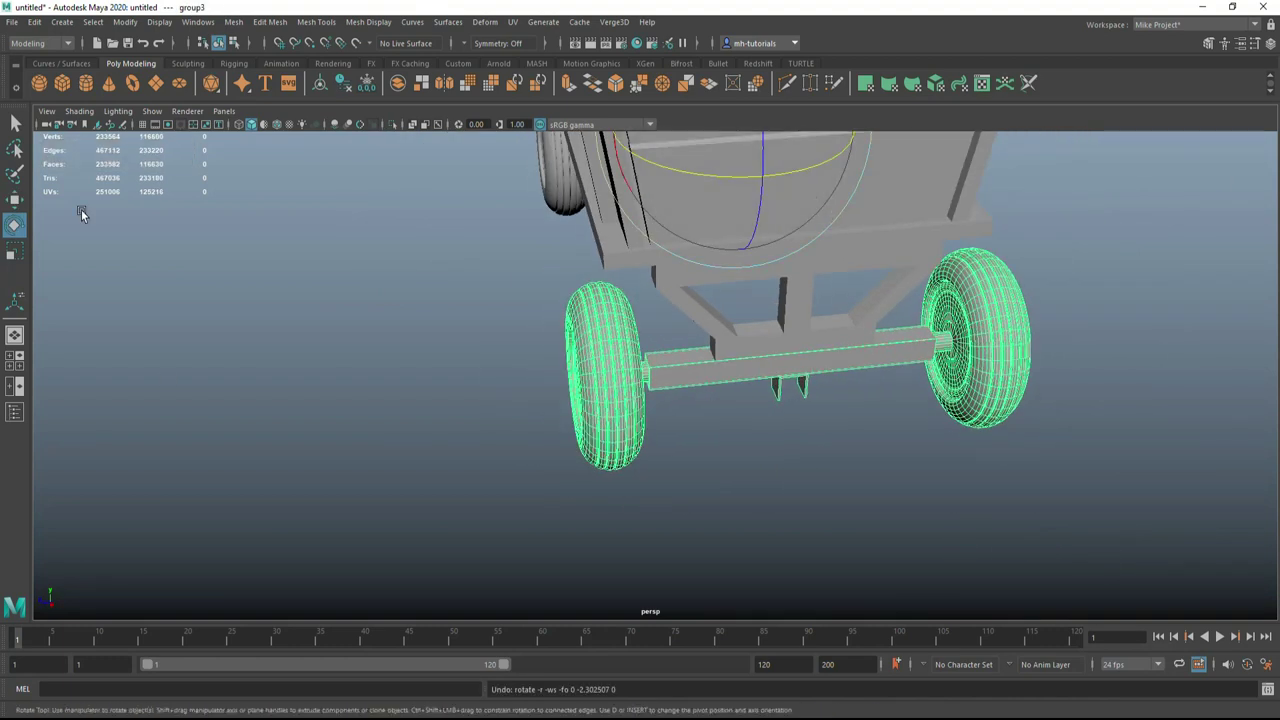
Combine the wheels and axle into a single mesh with Mesh > Combine.
left_click(233, 21)
left_click(255, 66)
key("space")
key("space")
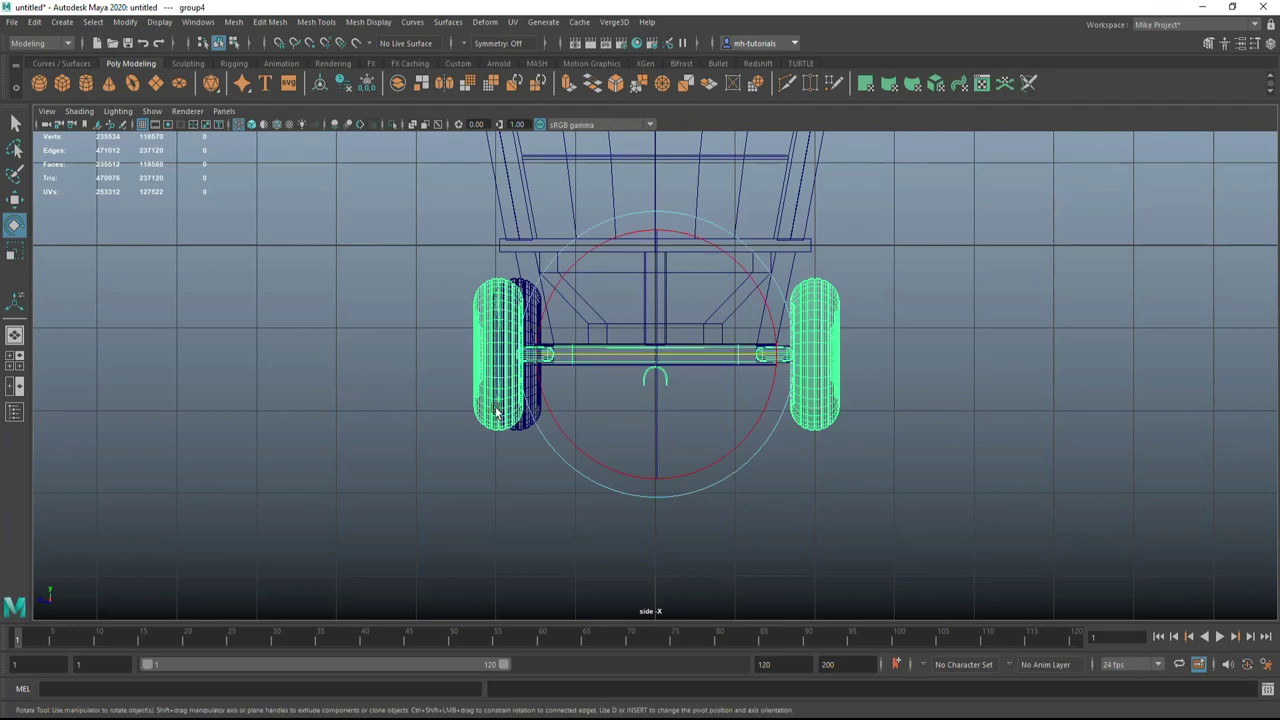
left_click(527, 372)
scroll(525, 476, "up", 4)
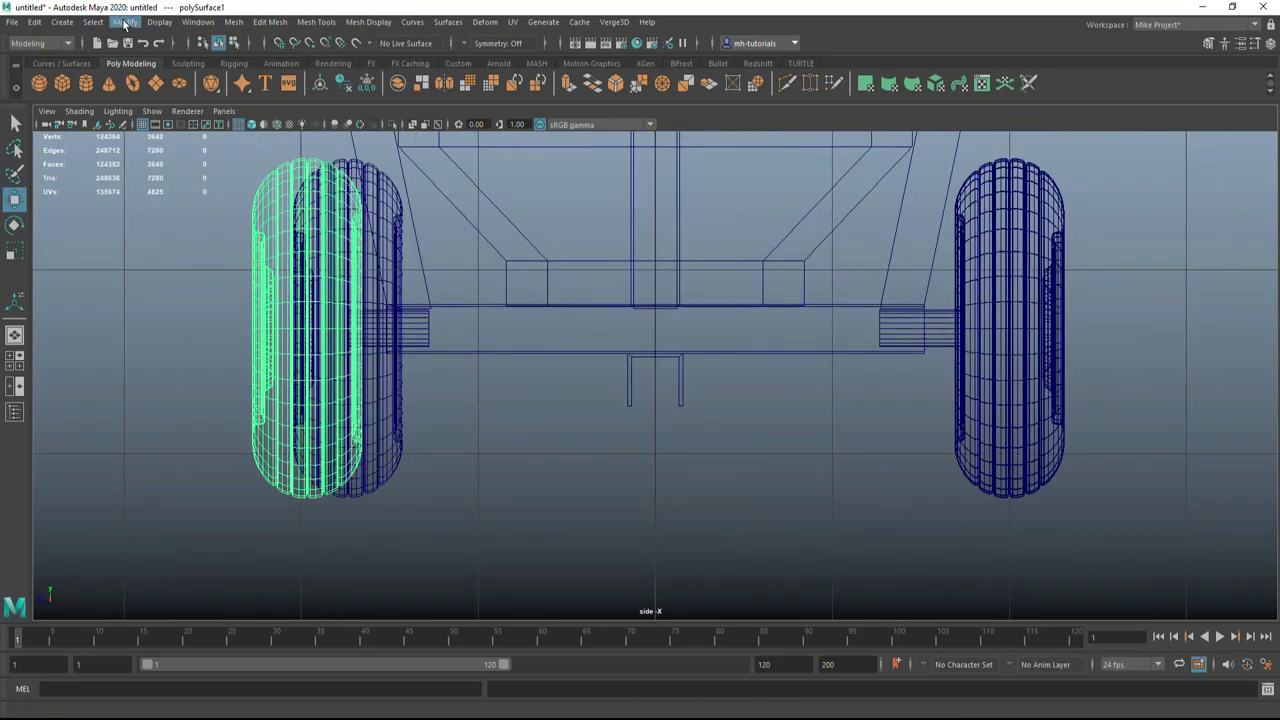
key("space")
key("space")
mouse_move(818, 457)
left_mouse_down("alt")
mouse_move(849, 427)
mouse_move(672, 440)
mouse_move(622, 422)
left_mouse_up("alt")
key("f")
Select the combined wheel-and-axle assembly, then pull back to show the whole cart.
left_click(629, 474)
left_click(622, 422)
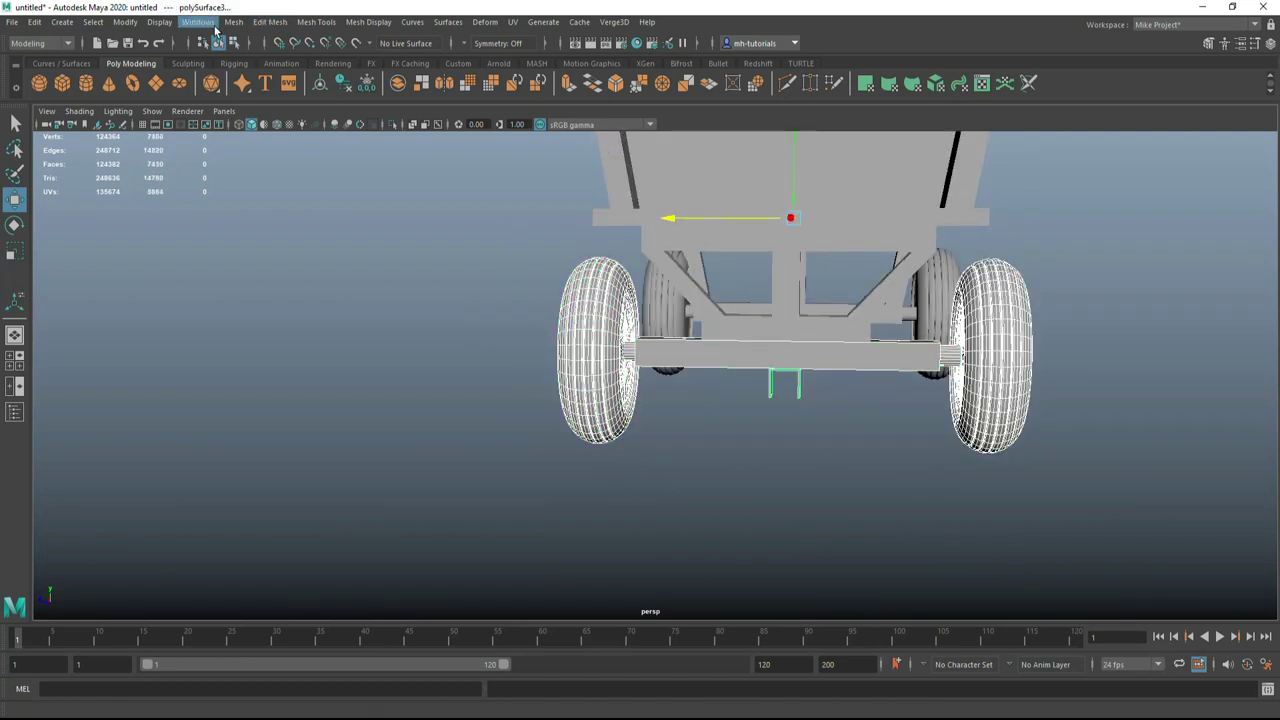
left_click(686, 434)
key("e")
left_click(837, 434)
right_click_drag(837, 434, 423, 463, "alt")
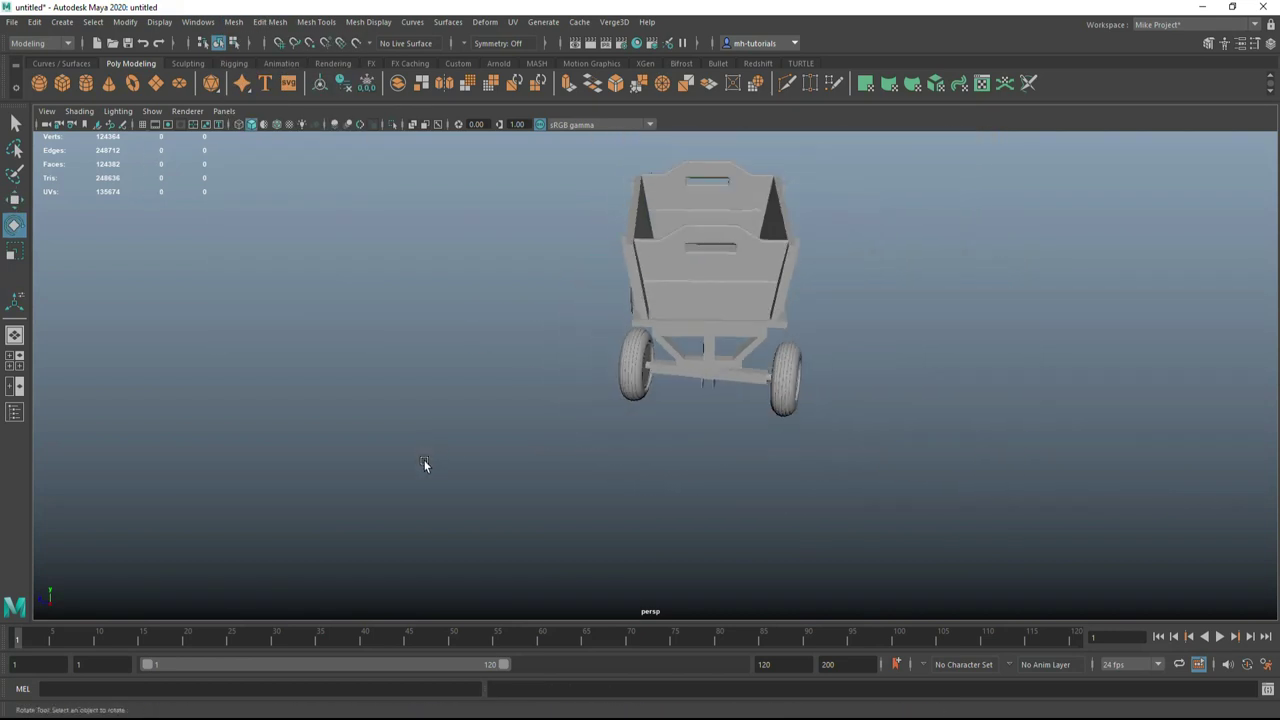
Create a new cylinder beside the cart, turn it onto its side and shrink it.
left_click_drag(423, 463, 519, 474, "alt")
right_click_drag(519, 474, 869, 499, "alt")
left_click(85, 83)
key("w")
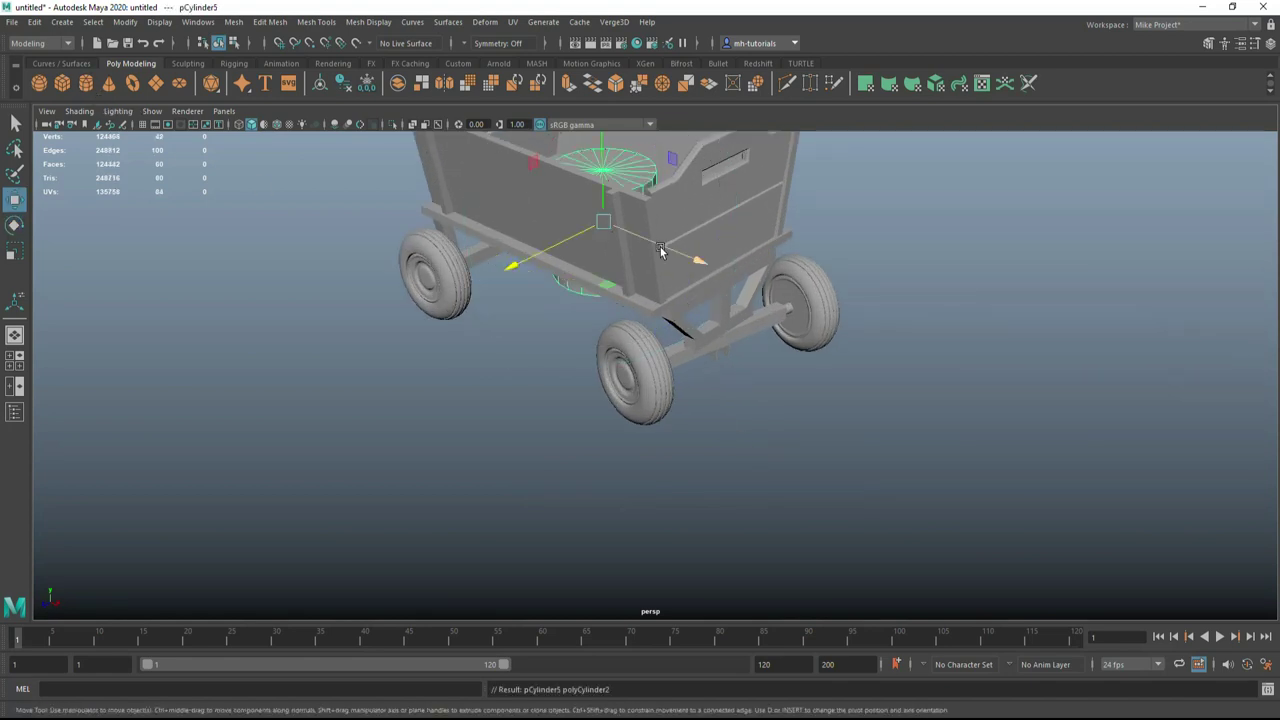
left_click_drag(660, 250, 943, 390)
key("e")
left_click_drag(1041, 458, 1034, 366)
key("r")
left_click_drag(892, 340, 798, 388)
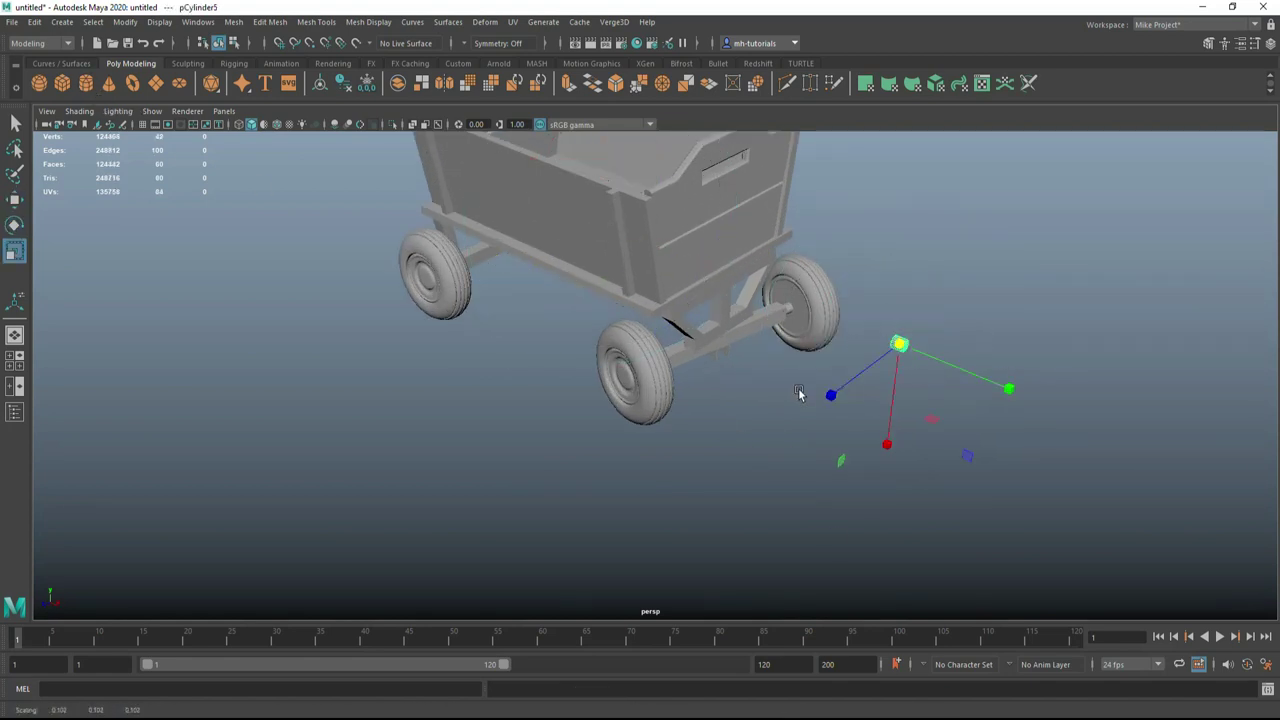
In the top view, move the small cylinder toward the cart's centre.
left_click(12, 368)
key("space")
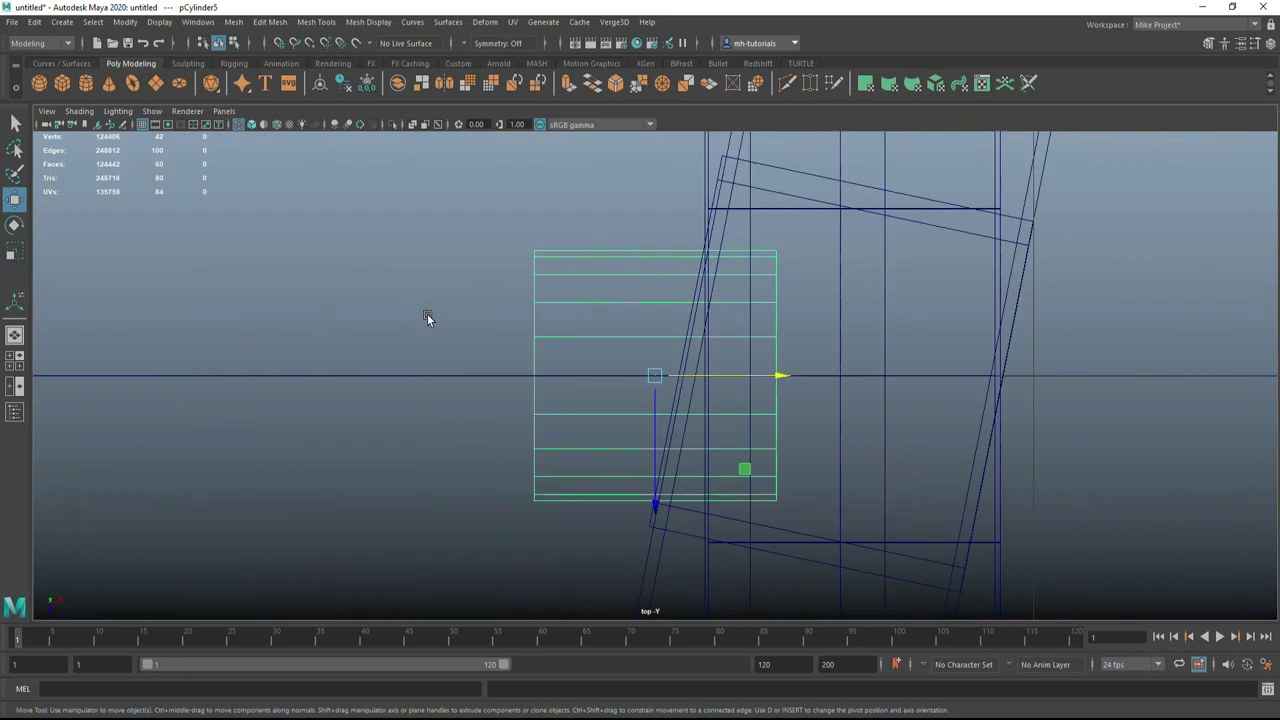
scroll(426, 317, "down", 3)
key("e")
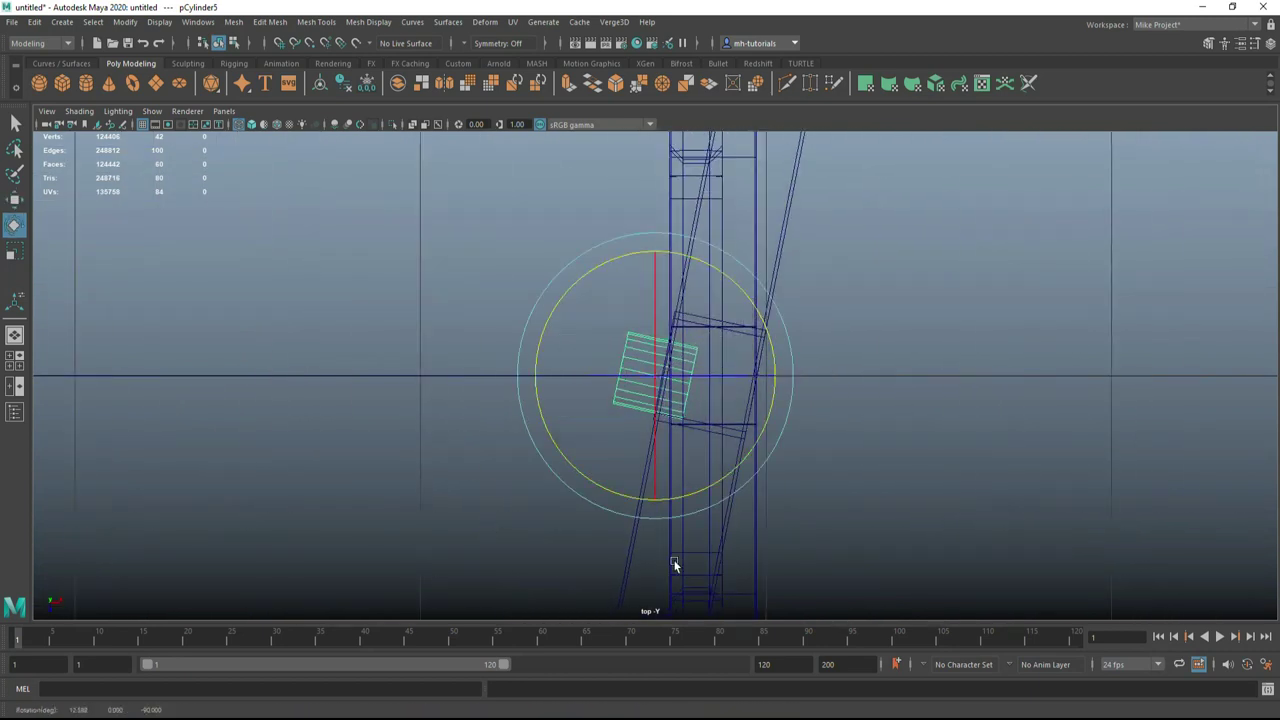
key("w")
left_click_drag(655, 376, 710, 386)
key("space")
key("space")
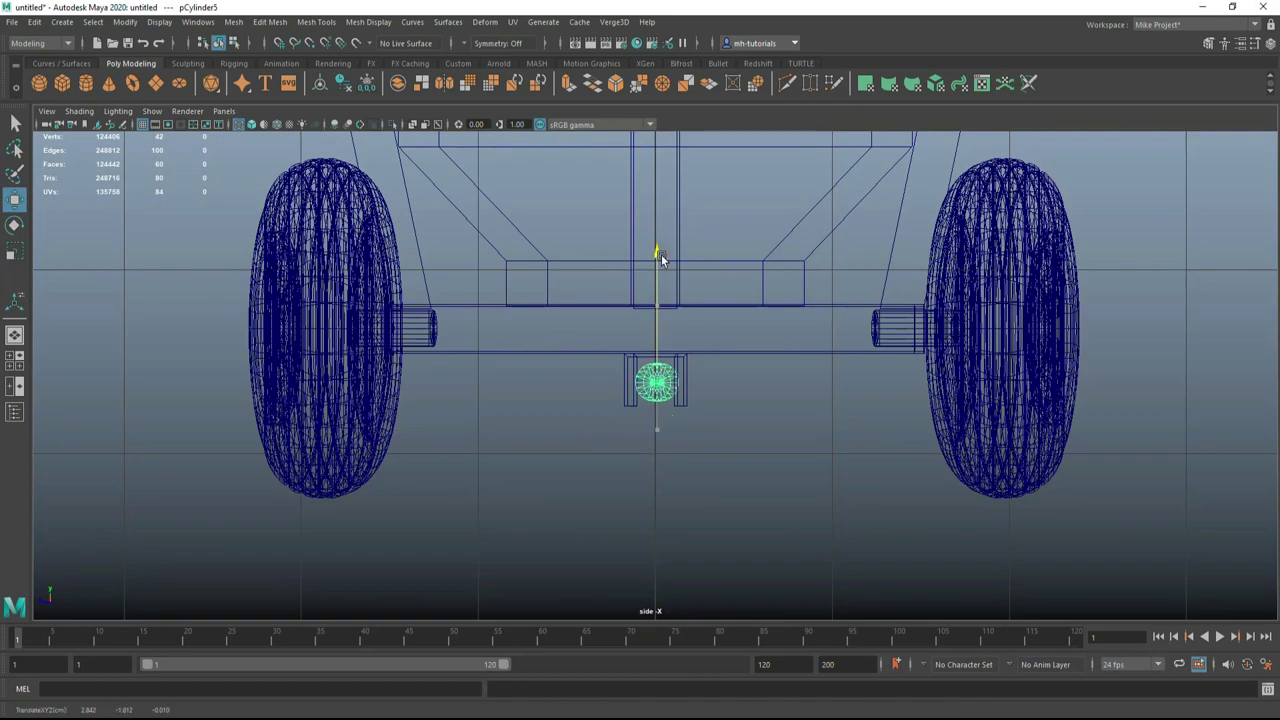
left_click(14, 335)
left_click_drag(968, 400, 768, 458, "alt")
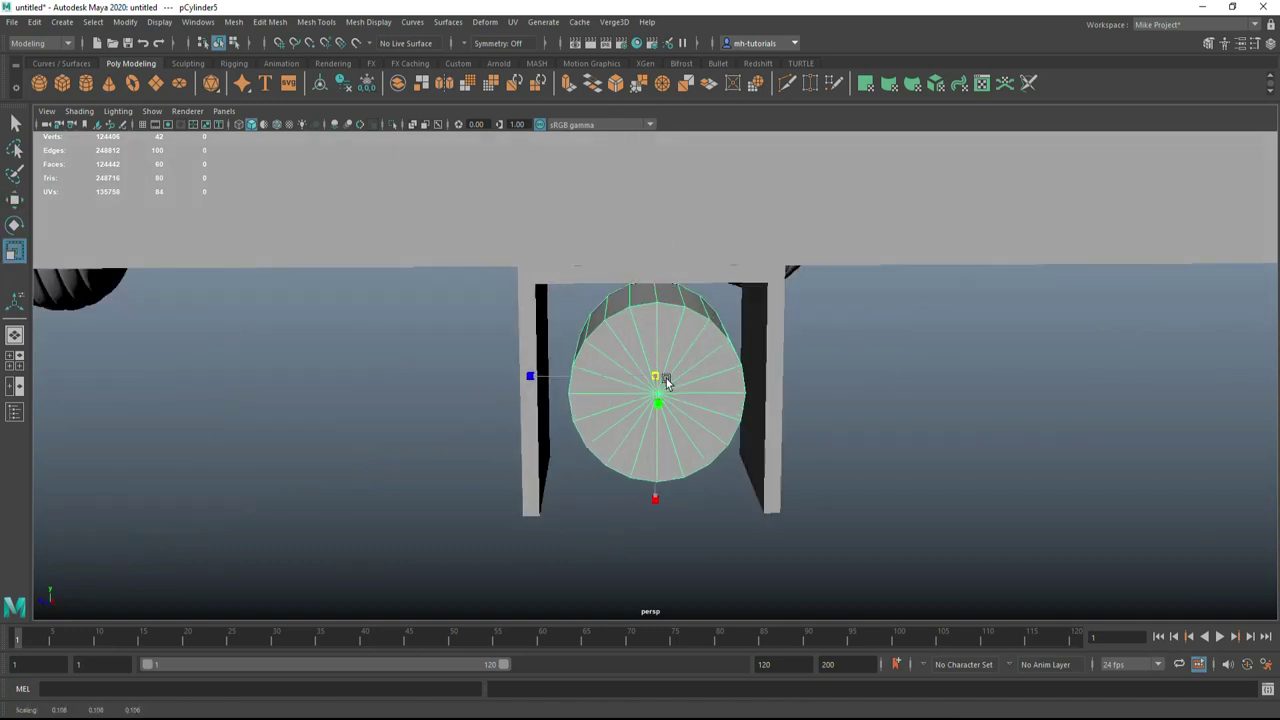
scroll(667, 381, "down", 3)
Inspect the cylinder under the cart's front and change its selection mode.
key("w")
mouse_move(530, 385)
left_mouse_down("alt")
mouse_move(581, 485)
mouse_move(732, 504)
left_mouse_up("alt")
key("4")
key("5")
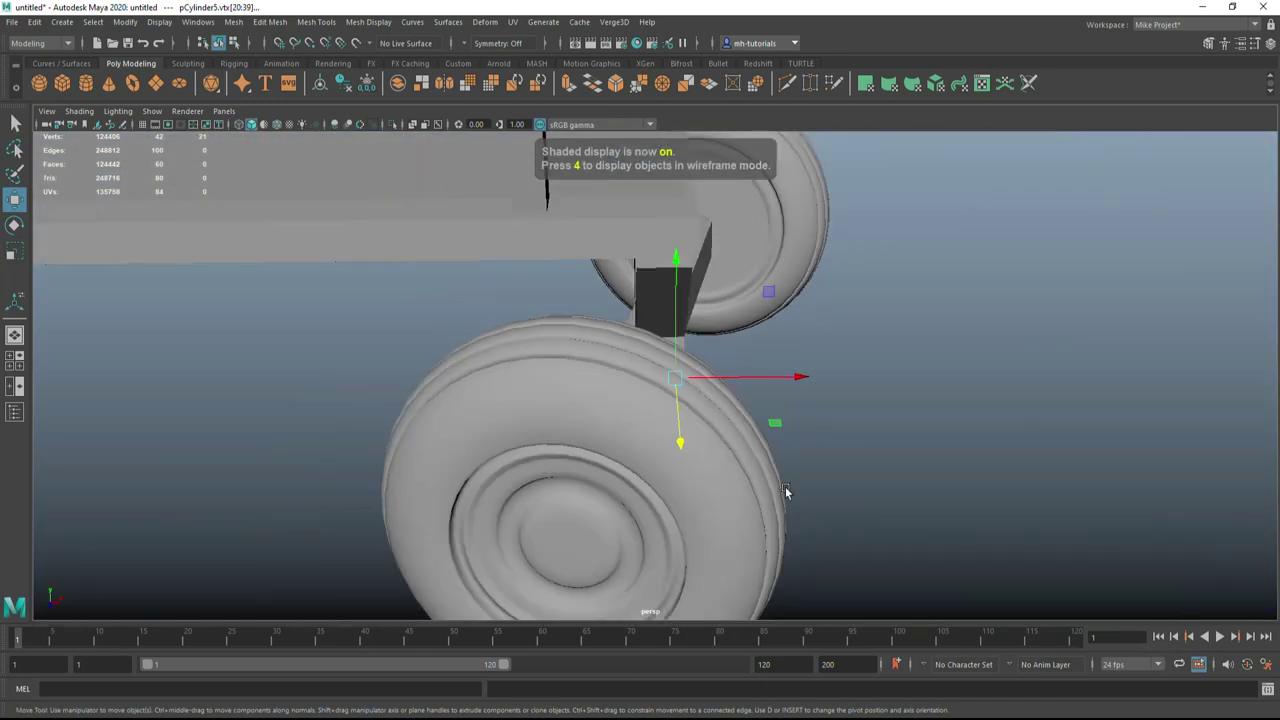
scroll(997, 491, "down", 5)
mouse_move(997, 491)
left_mouse_down("alt")
mouse_move(886, 523)
mouse_move(962, 519)
left_mouse_up("alt")
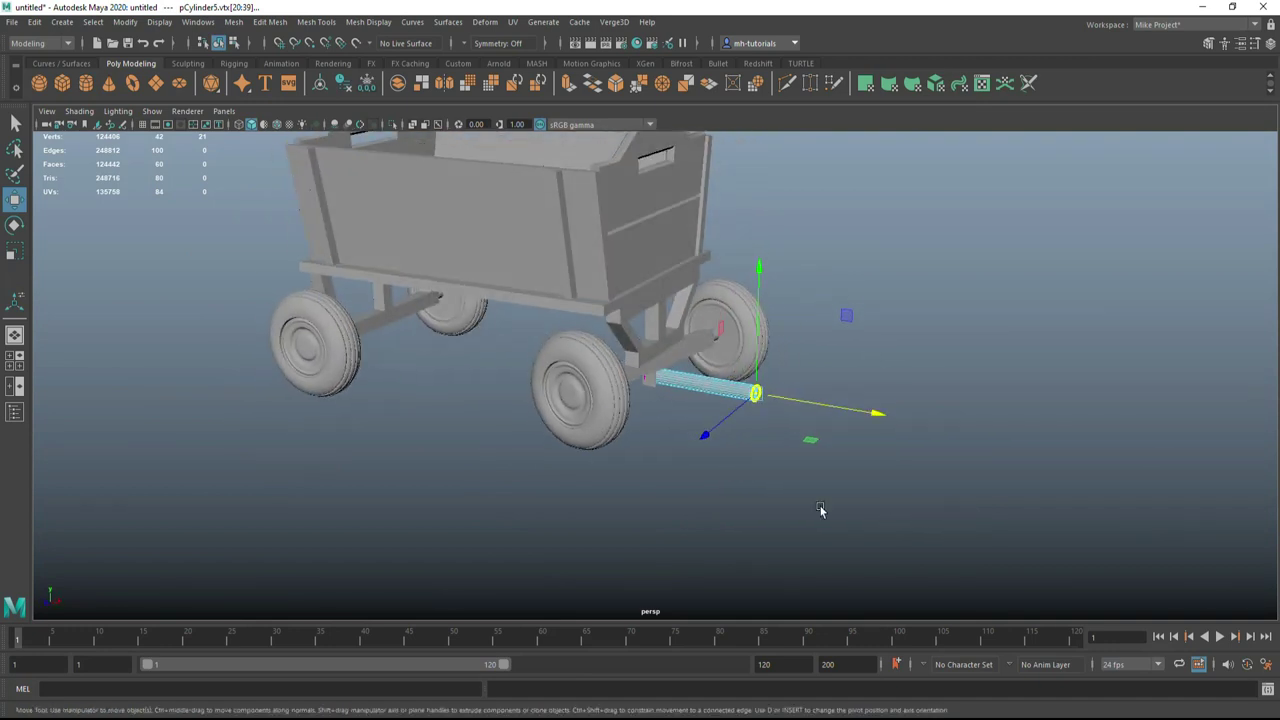
scroll(962, 519, "up", 2)
right_click(851, 366)
left_click(914, 349)
scroll(966, 545, "up", 4)
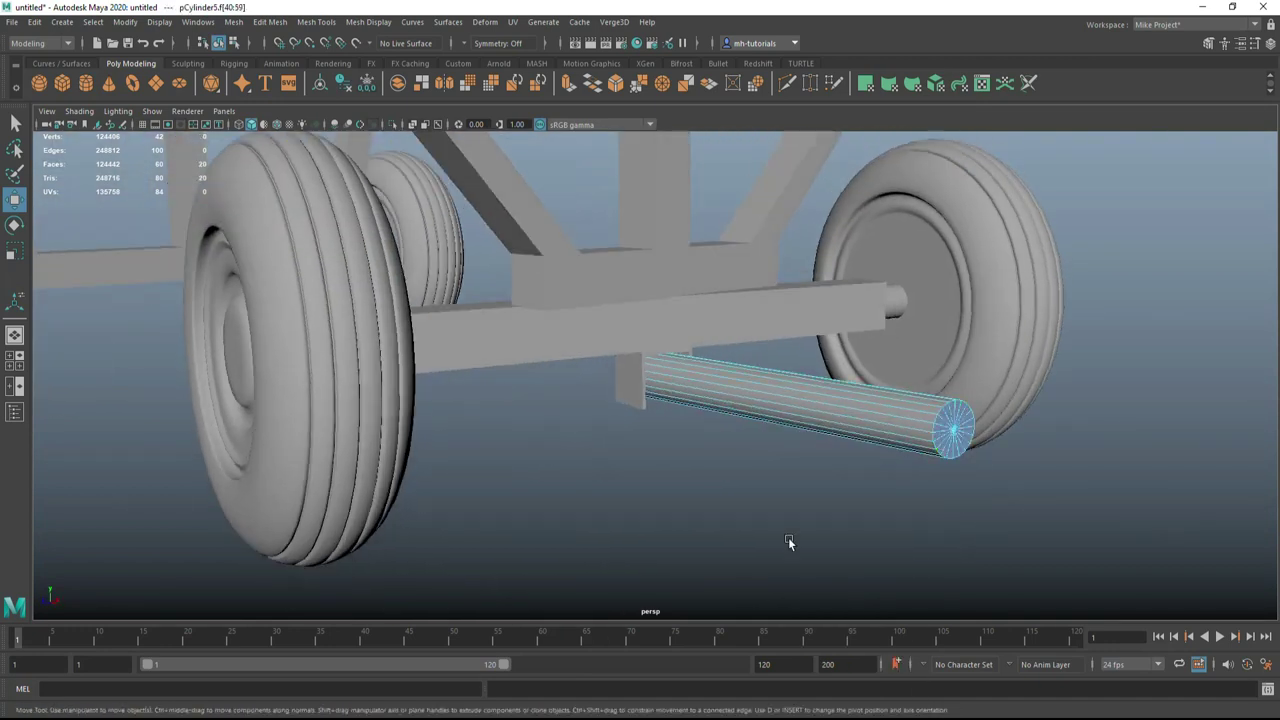
Extrude the cylinder's end cap and pull it forward into a long pole.
key("ctrl+e")
left_click_drag(939, 525, 786, 537, "alt")
scroll(1006, 474, "up", 3)
scroll(937, 491, "down", 4)
left_click_drag(937, 491, 857, 414)
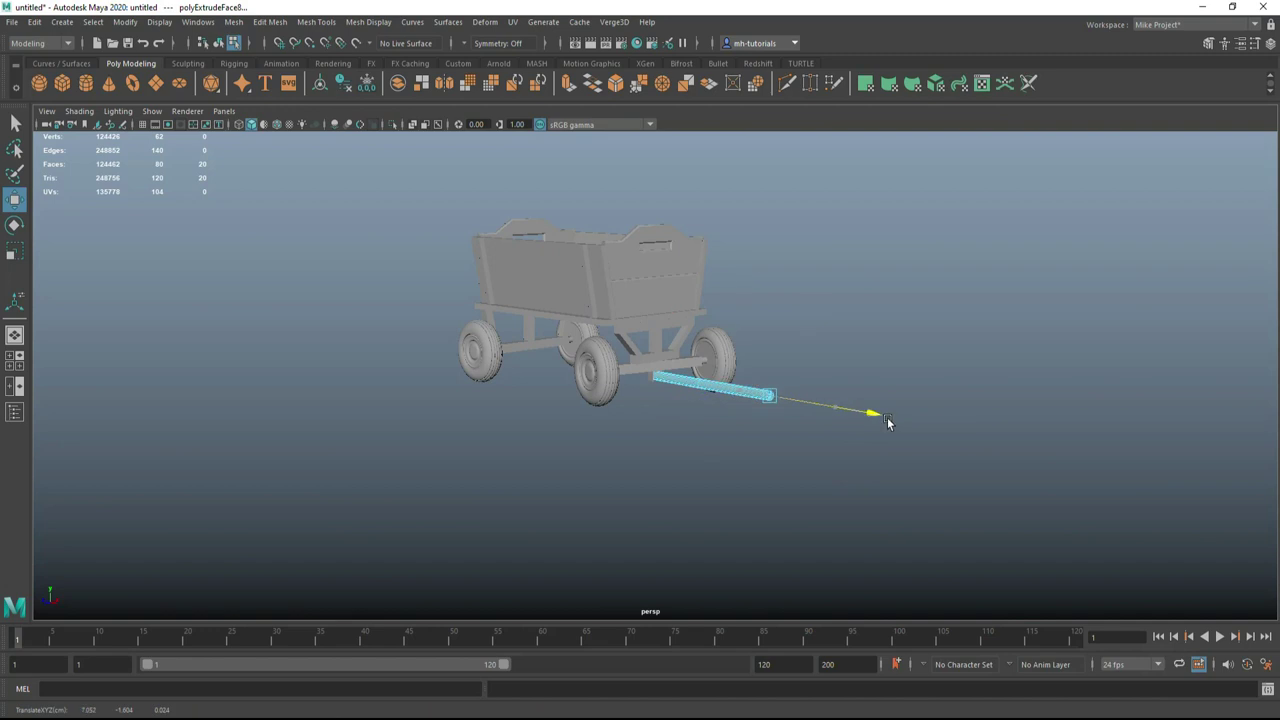
scroll(726, 491, "up", 3)
scroll(726, 491, "up", 2)
right_click(780, 366)
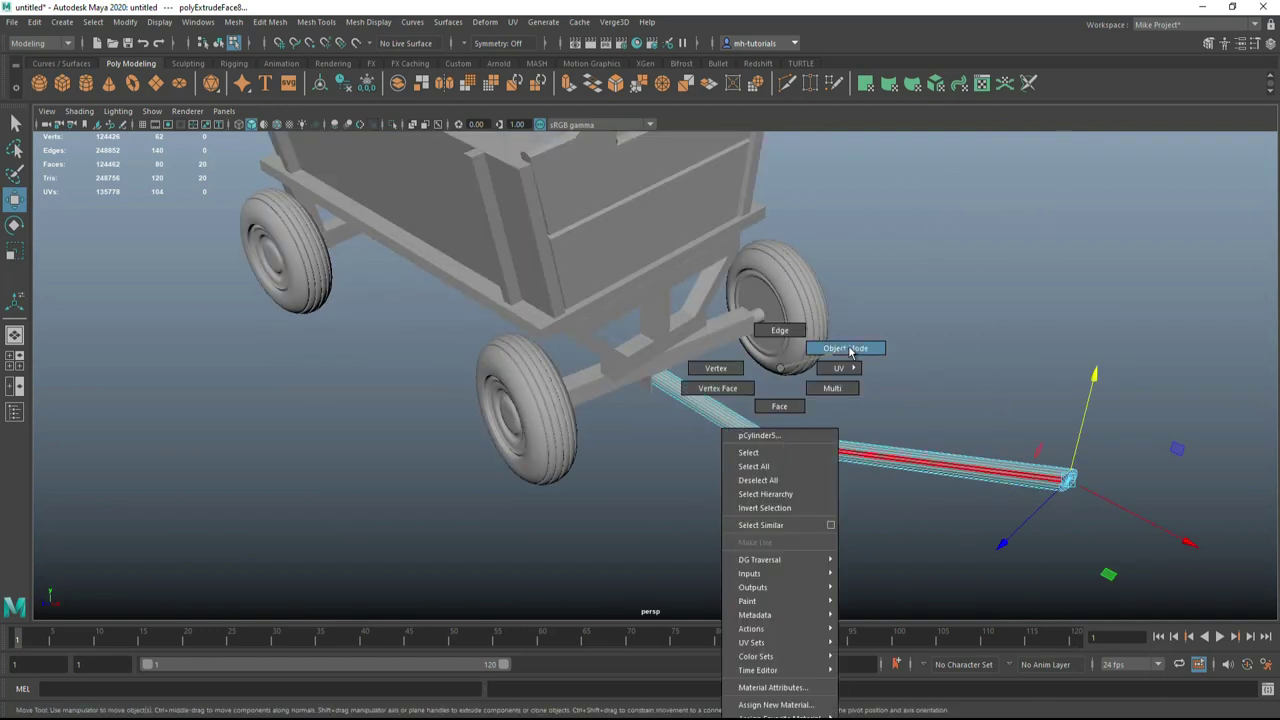
Select a ring of vertices along the pole and raise it to bend the pole.
left_click(845, 349)
key("r")
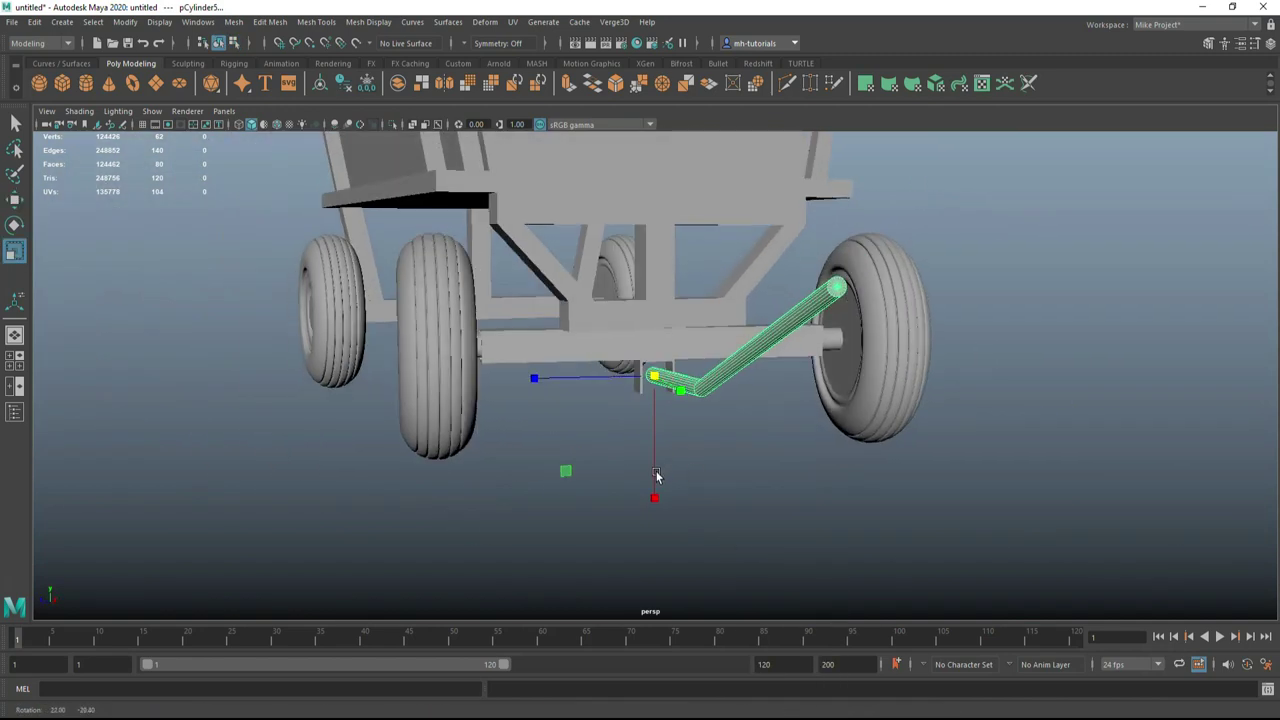
left_click_drag(436, 418, 723, 494, "alt")
scroll(814, 323, "up", 2)
right_click_drag(814, 323, 612, 343)
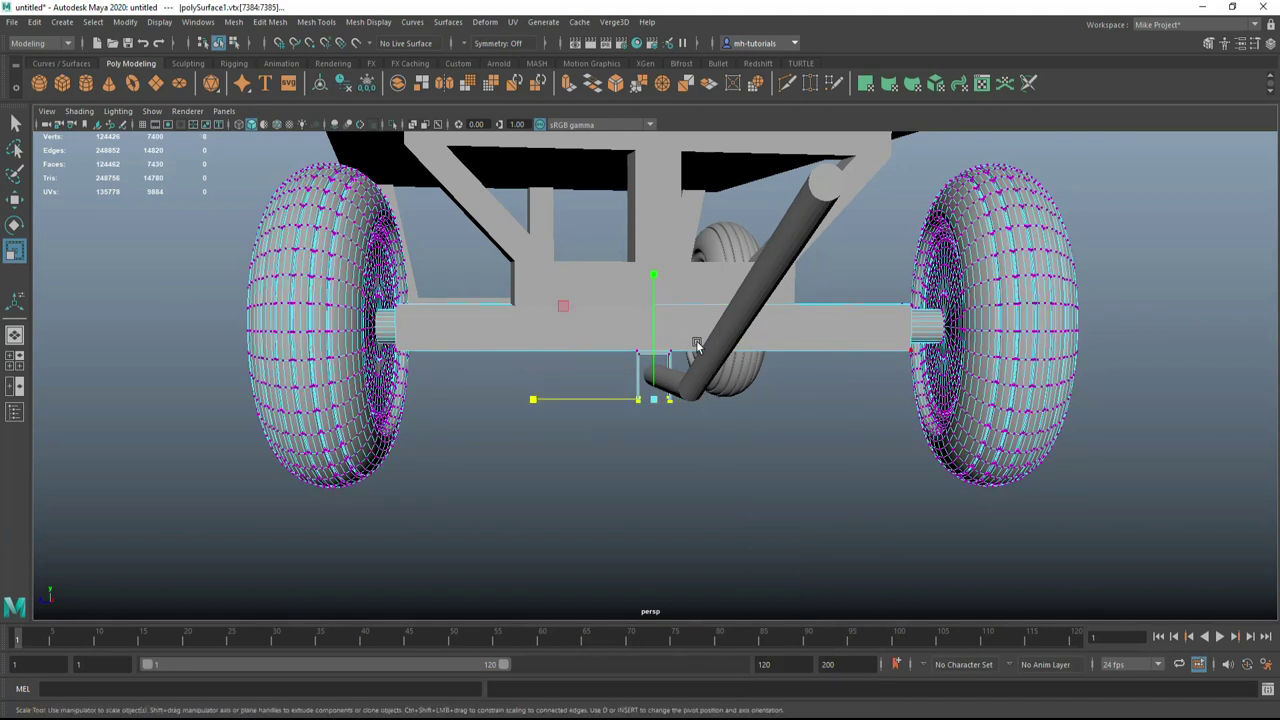
key("F8")
mouse_move(654, 255)
left_mouse_down("alt")
mouse_move(700, 449)
mouse_move(655, 245)
mouse_move(531, 374)
mouse_move(584, 469)
mouse_move(586, 449)
mouse_move(636, 462)
mouse_move(745, 372)
mouse_move(892, 452)
left_mouse_up("alt")
right_click_drag(886, 387, 829, 390)
left_click_drag(786, 309, 829, 390)
left_click_drag(982, 254, 982, 242)
key("F8")
Set the Move Tool axis orientation to Object and reselect the pole's end vertices.
mouse_move(35, 370)
left_mouse_down("alt")
mouse_move(783, 495)
mouse_move(686, 370)
left_mouse_up("alt")
right_click_drag(686, 370, 640, 370)
left_click(686, 580)
double_click(15, 199)
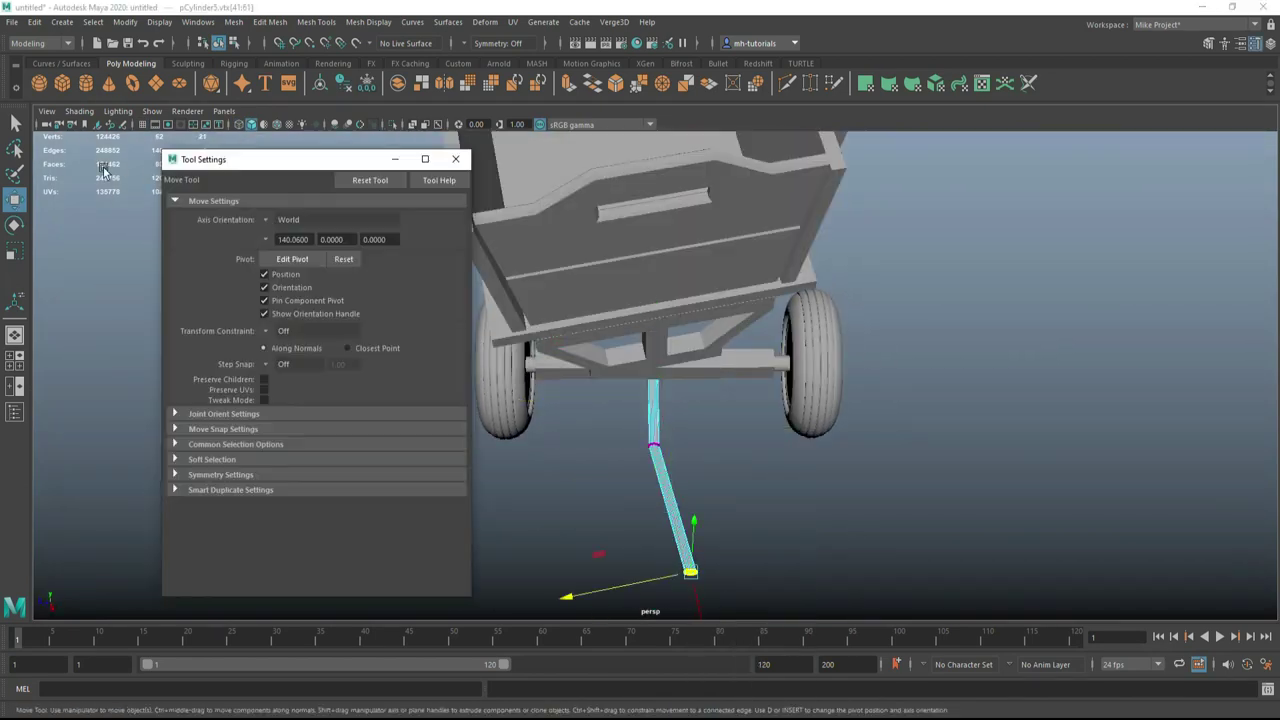
left_click(288, 219)
left_click(292, 236)
mouse_move(780, 560)
left_mouse_down("alt")
mouse_move(523, 248)
mouse_move(572, 335)
left_mouse_up("alt")
mouse_move(752, 285)
left_mouse_down("alt")
mouse_move(945, 432)
mouse_move(735, 456)
left_mouse_up("alt")
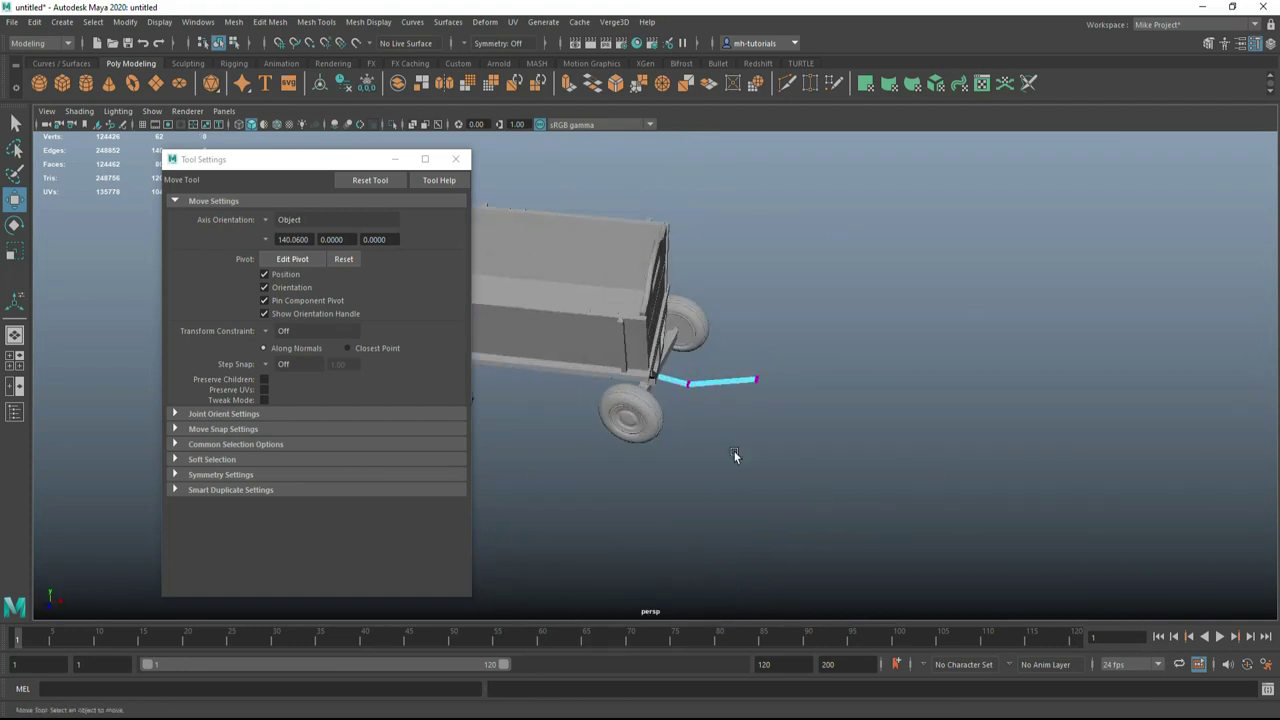
mouse_move(845, 417)
left_mouse_down("alt")
mouse_move(715, 476)
mouse_move(645, 418)
mouse_move(717, 472)
mouse_move(885, 495)
left_mouse_up("alt")
left_click(885, 495)
left_click(455, 159)
Shrink the new cylinder and rotate it about 20 degrees.
key("r")
mouse_move(860, 345)
left_mouse_down()
mouse_move(790, 363)
mouse_move(820, 465)
left_mouse_up()
key("e")
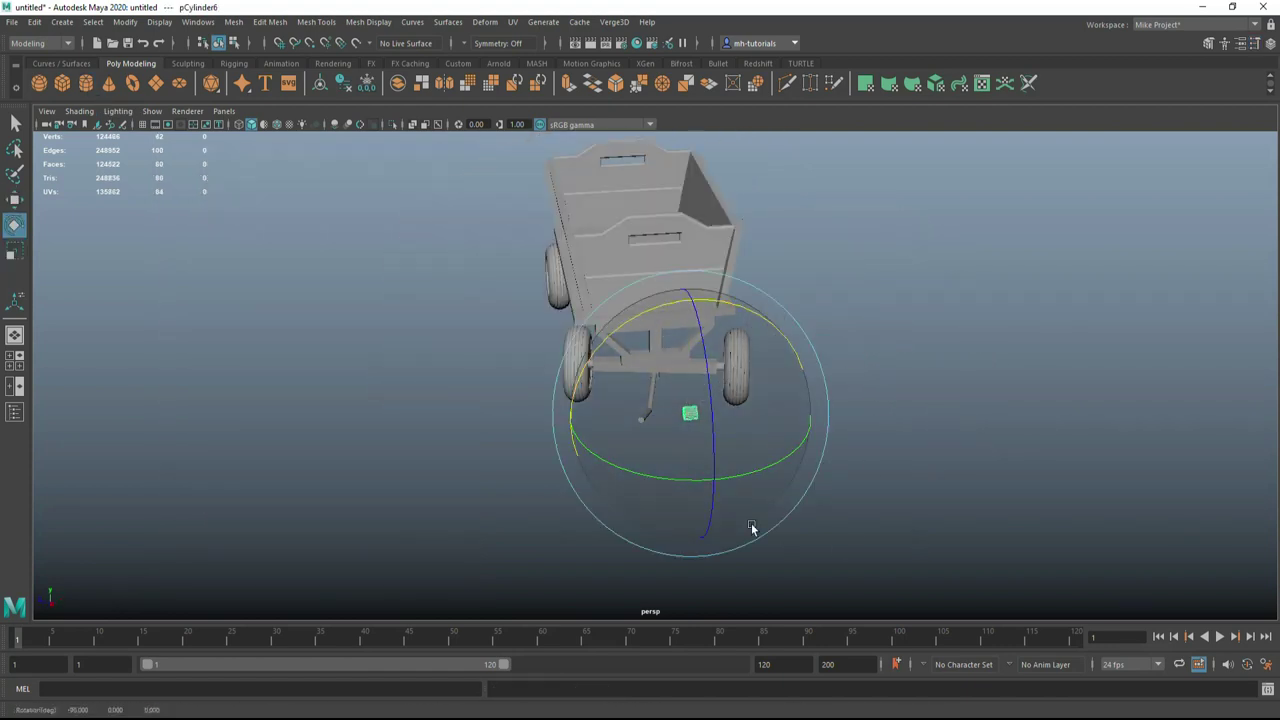
key("r")
key("w")
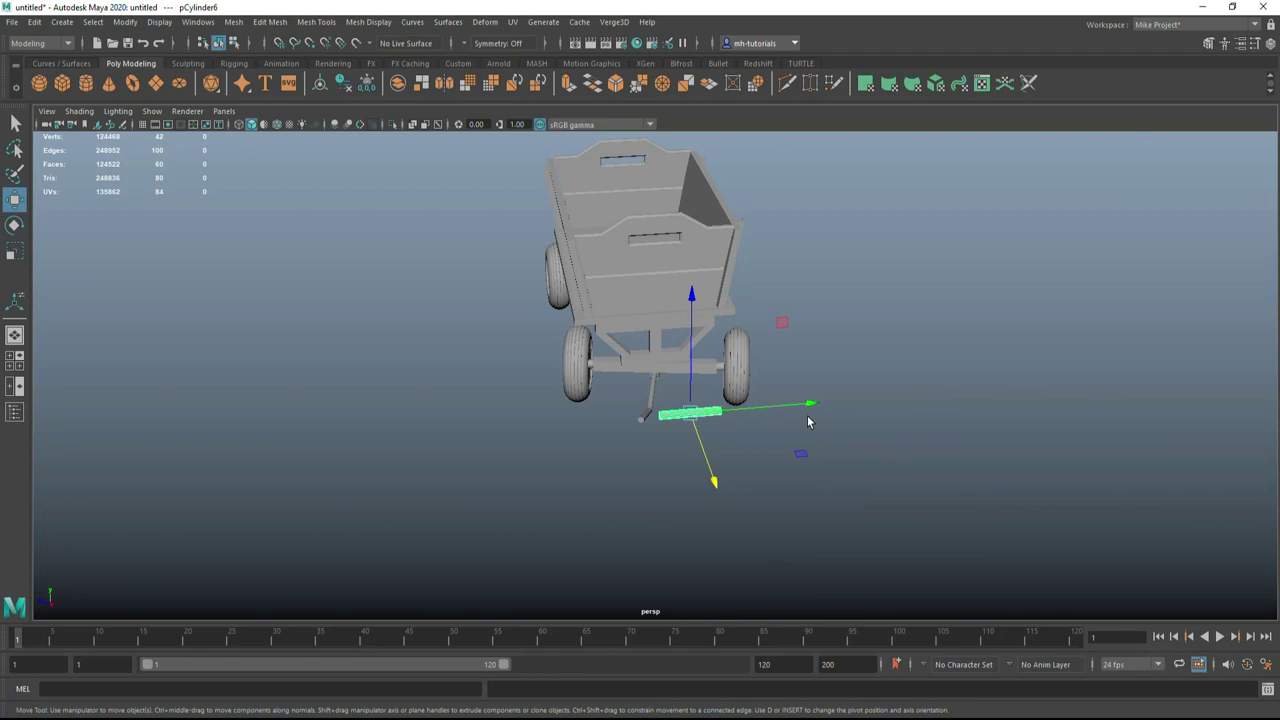
key("space")
Move the small cylinder onto the pole's end using the top and front views.
key("space")
key("e")
left_click_drag(748, 318, 760, 331)
key("w")
left_click_drag(657, 383, 552, 385)
key("space")
key("space")
left_click_drag(654, 374, 654, 409)
key("space")
key("space")
mouse_move(1075, 316)
left_mouse_down("alt")
mouse_move(877, 434)
mouse_move(880, 483)
mouse_move(970, 509)
left_mouse_up("alt")
Scale a cart beam into a thin flat board and lower it.
left_click(593, 398)
key("e")
mouse_move(606, 417)
left_mouse_down("alt")
mouse_move(693, 437)
mouse_move(443, 437)
mouse_move(577, 441)
left_mouse_up("alt")
key("r")
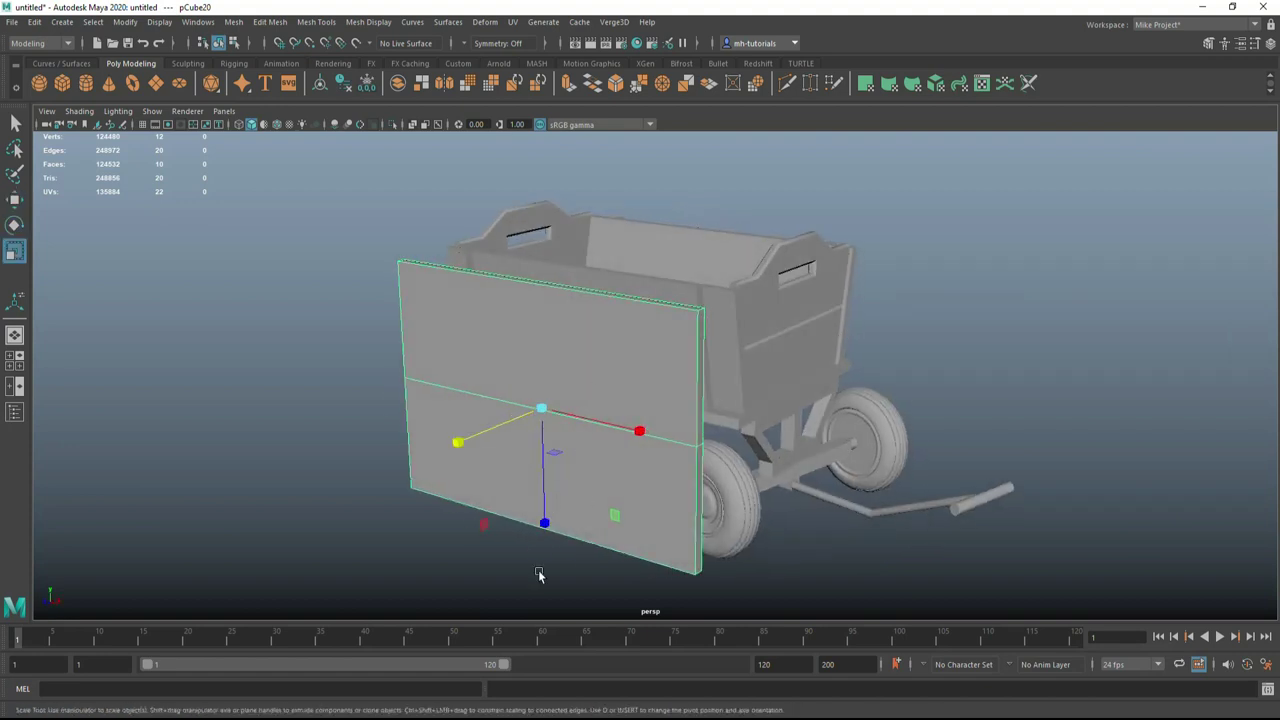
left_click_drag(544, 522, 541, 423)
key("w")
mouse_move(583, 492)
left_mouse_down("alt")
mouse_move(760, 470)
mouse_move(655, 468)
left_mouse_up("alt")
scroll(714, 477, "up", 5)
mouse_move(655, 468)
left_mouse_down()
mouse_move(691, 449)
mouse_move(646, 517)
left_mouse_up()
Slide the board along its length into place under the cart bed, checking front and side views.
key("space")
key("space")
key("f")
right_click_drag(608, 366, 623, 372)
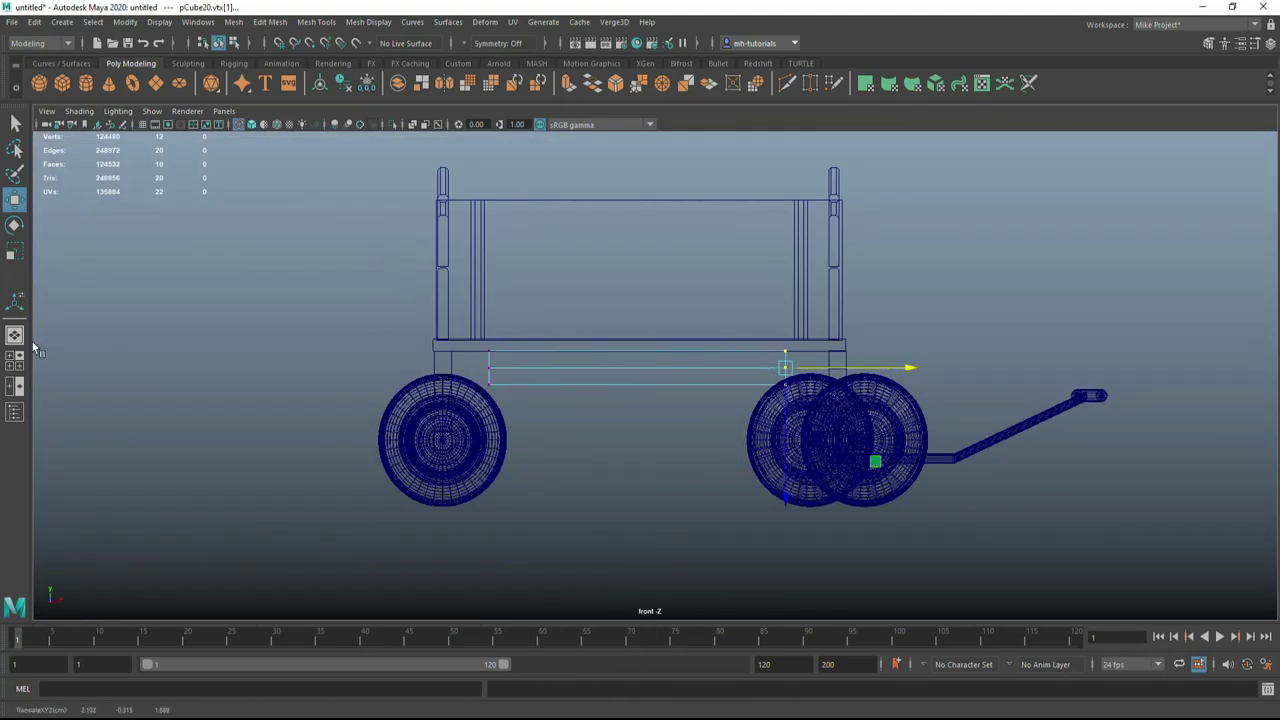
key("space")
key("space")
mouse_move(840, 443)
left_mouse_down("alt")
mouse_move(900, 420)
mouse_move(660, 368)
left_mouse_up("alt")
right_click_drag(660, 368, 708, 354)
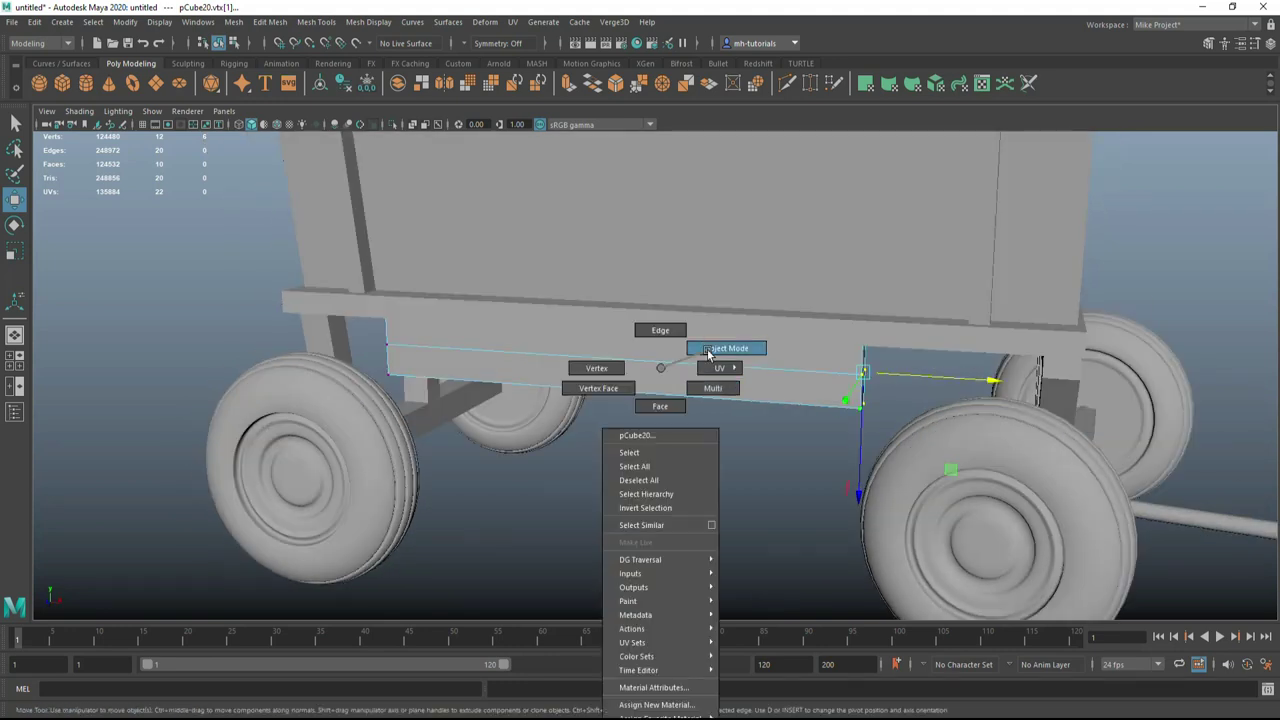
left_click_drag(708, 354, 795, 515, "alt")
left_click_drag(581, 367, 732, 368)
key("f")
middle_click_drag(806, 386, 720, 386)
key("space")
key("space")
key("f")
scroll(648, 443, "down", 4)
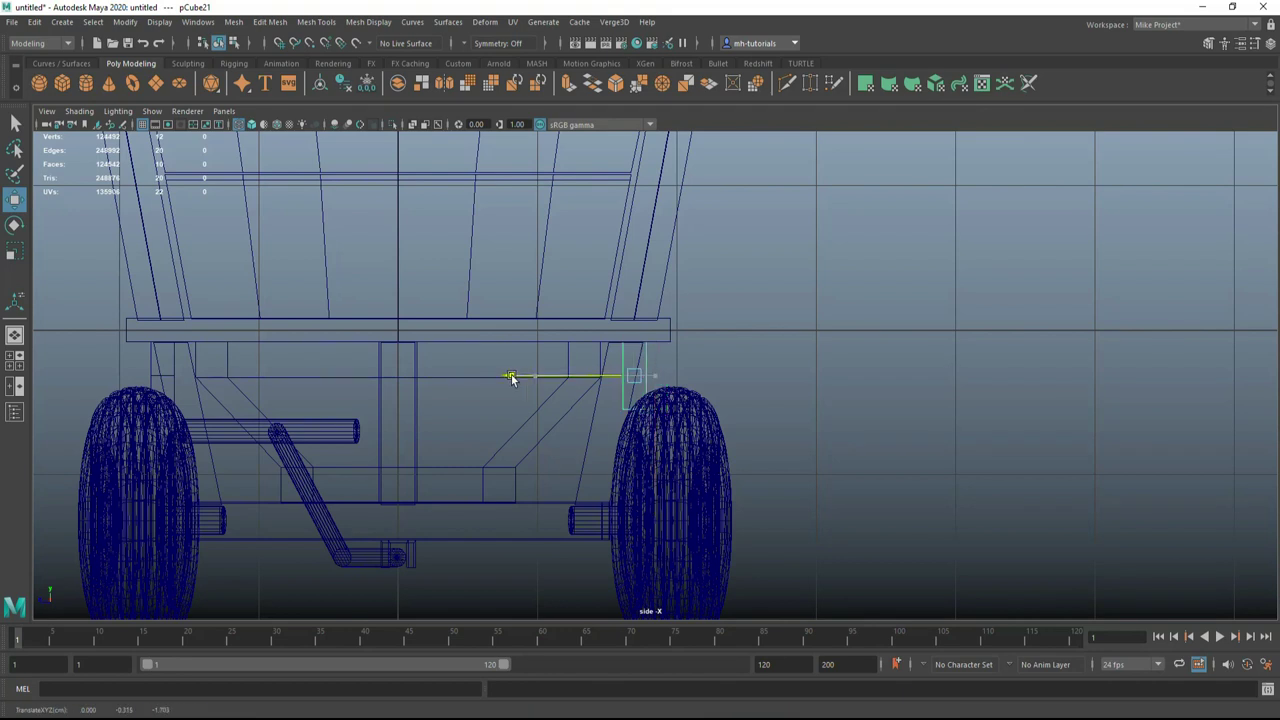
left_click(15, 380)
scroll(891, 351, "down", 5)
Select all the cart parts and combine them into one mesh.
left_click(373, 170)
left_click_drag(373, 170, 830, 540)
left_click(233, 21)
left_click(250, 47)
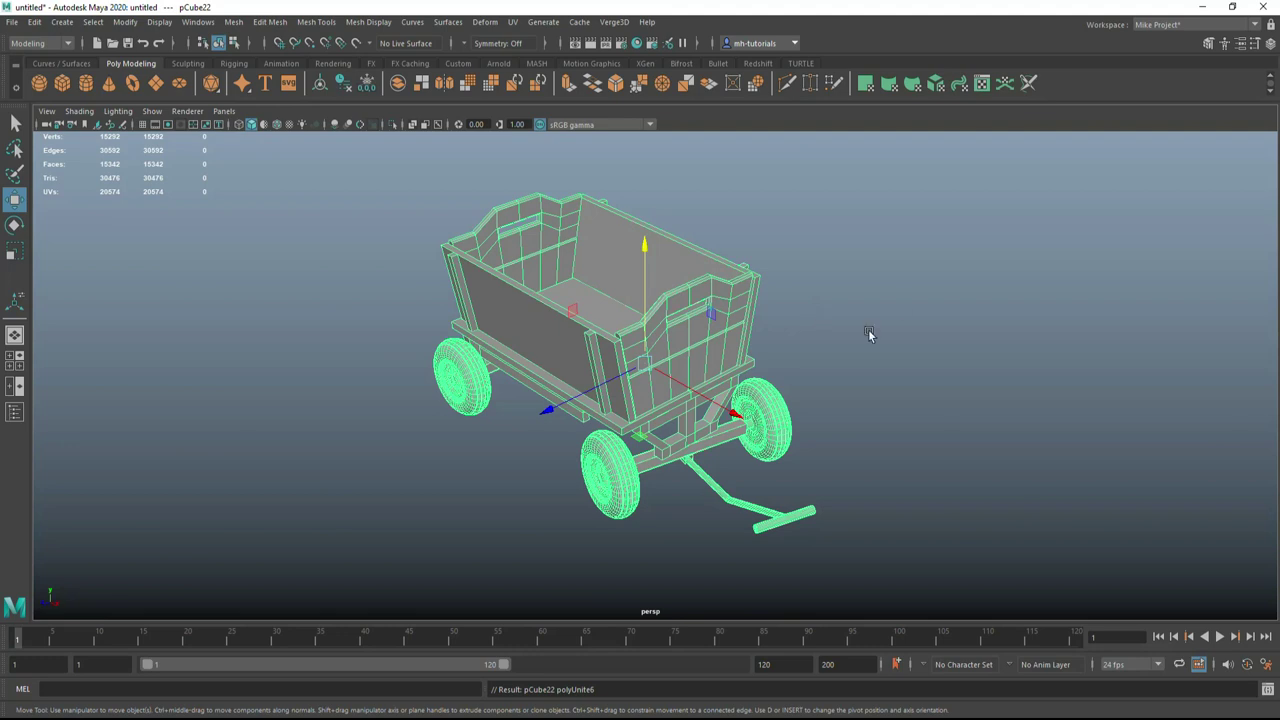
Export the selected combined cart as an FBX file named Cart.
left_click(910, 310)
left_click_drag(351, 163, 883, 458)
left_click(11, 21)
left_click(85, 206)
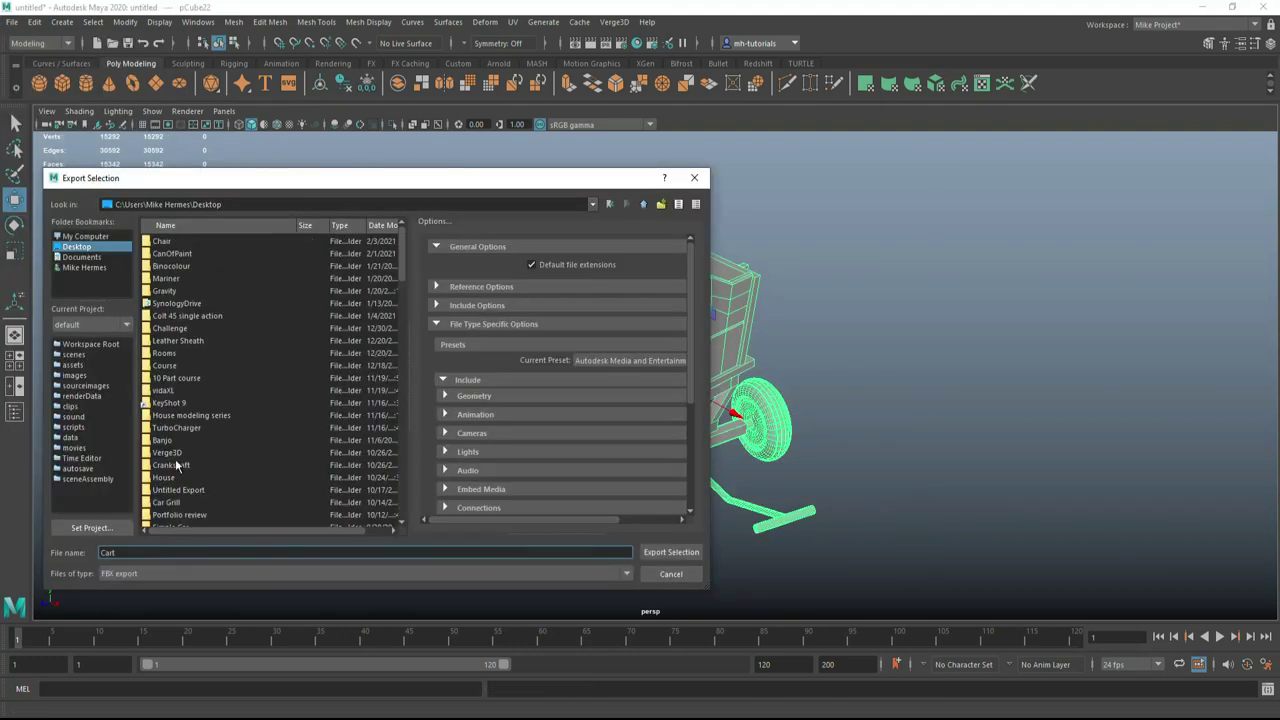
left_click(671, 552)
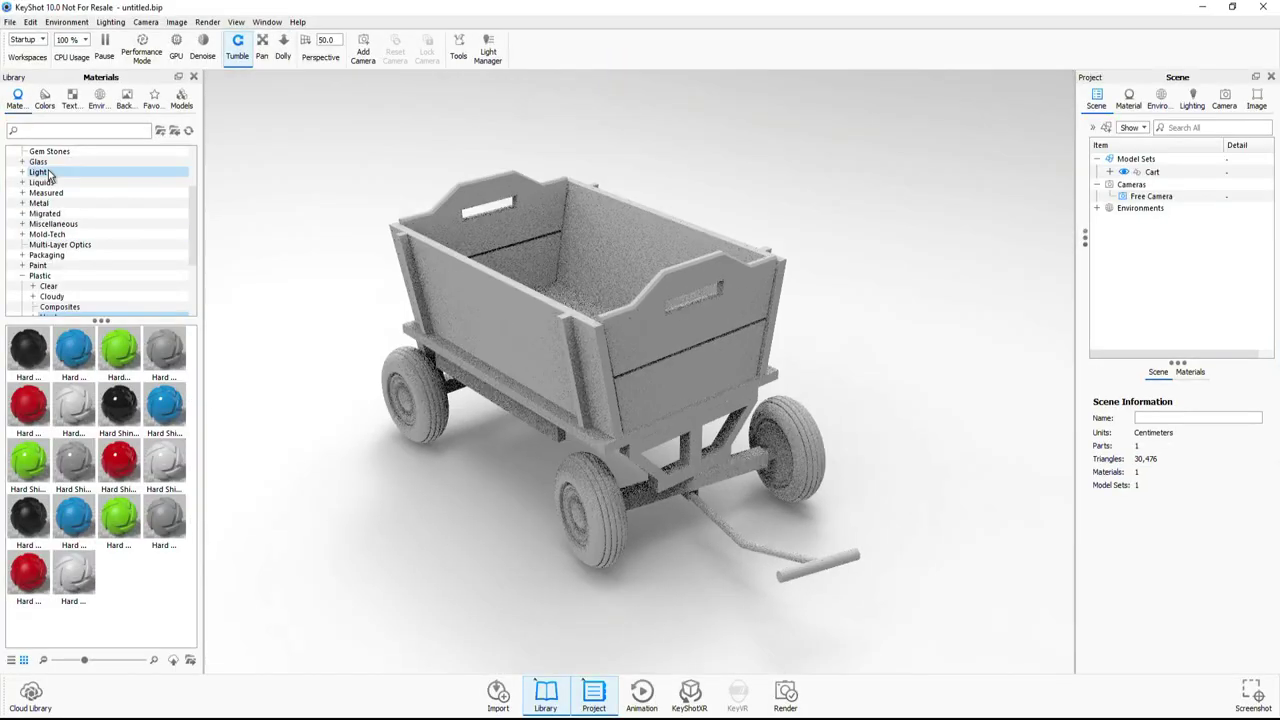
Apply the Occlusion material and try interior and concrete wall backplates.
left_click(53, 223)
left_click_drag(29, 462, 580, 330)
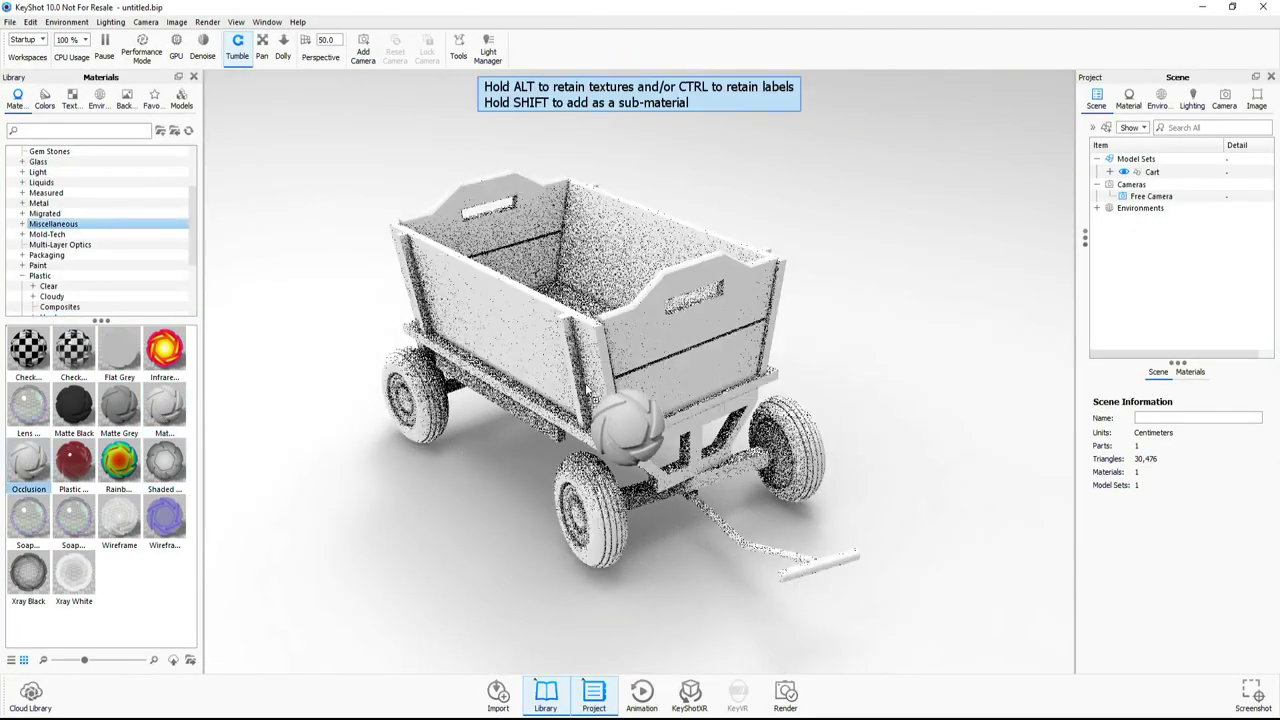
left_click(126, 98)
left_click_drag(141, 530, 360, 562)
mouse_move(141, 410)
left_mouse_down()
mouse_move(450, 536)
mouse_move(511, 463)
mouse_move(521, 626)
mouse_move(545, 450)
left_mouse_up()
scroll(521, 626, "up", 3)
Light the scene with the industrial kitchen environment and set the White Solid Vignette backplate.
left_click(99, 98)
mouse_move(141, 480)
left_mouse_down()
mouse_move(411, 327)
mouse_move(471, 267)
left_mouse_up()
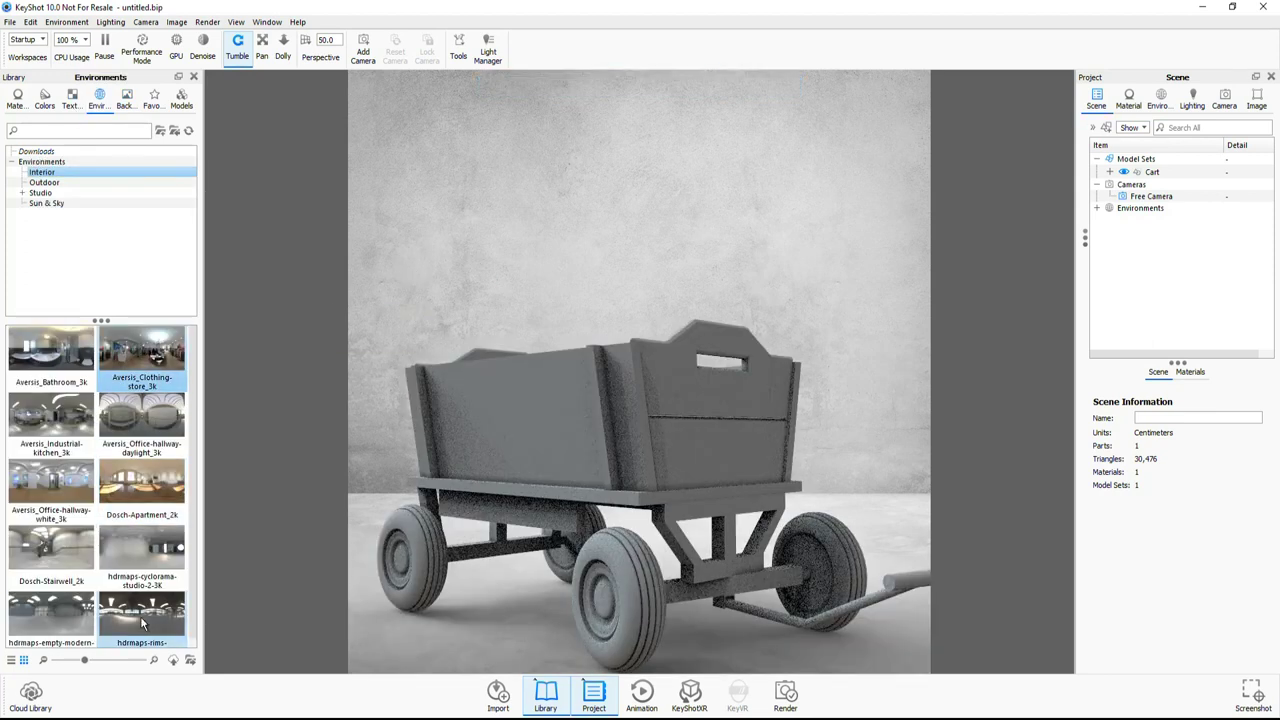
mouse_move(51, 415)
left_mouse_down()
mouse_move(484, 623)
mouse_move(464, 494)
left_mouse_up()
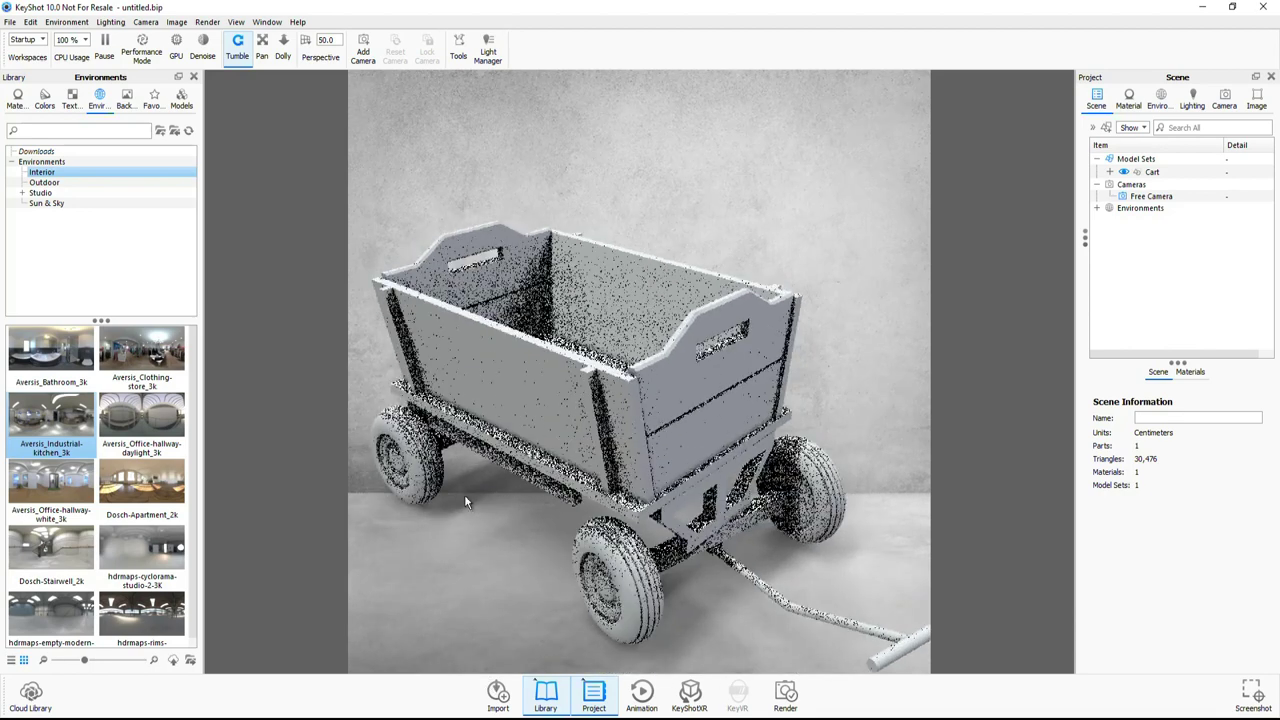
left_click(127, 102)
left_click(40, 213)
mouse_move(141, 470)
left_mouse_down()
mouse_move(462, 605)
mouse_move(559, 404)
left_mouse_up()
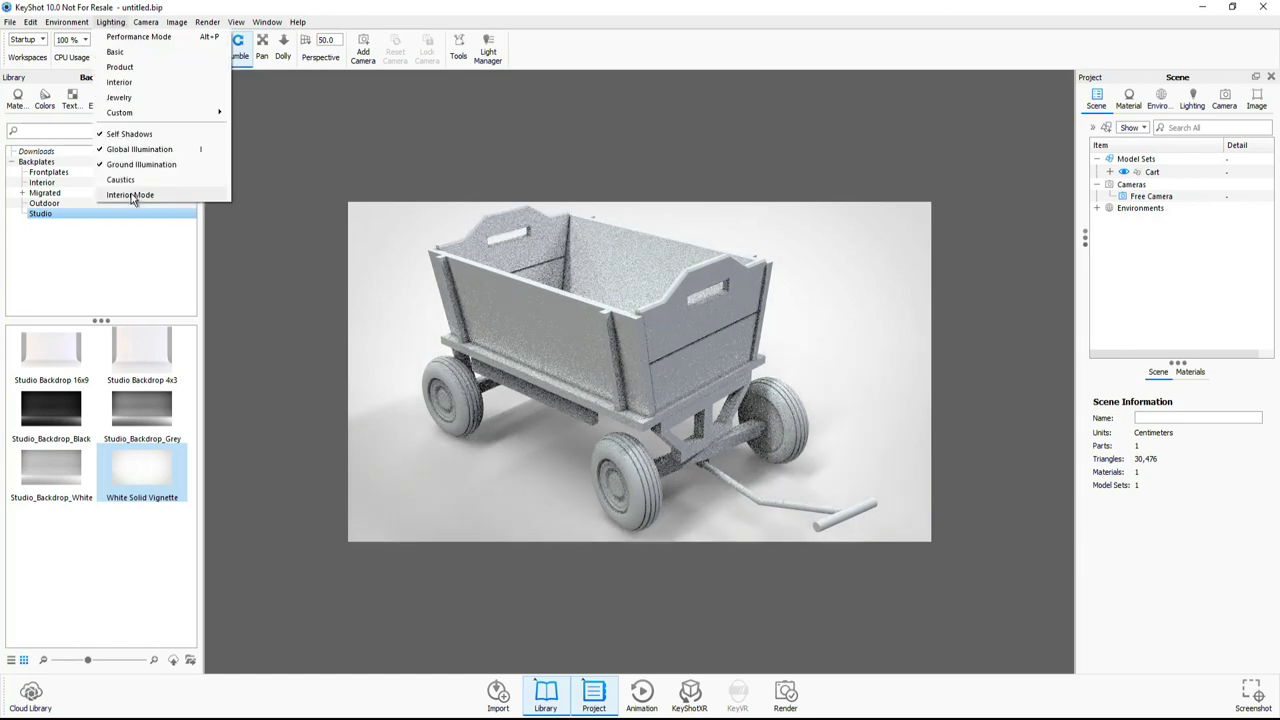
Change the lighting preset to darken the ground shadows.
left_click(131, 193)
left_click(67, 22)
left_click(97, 75)
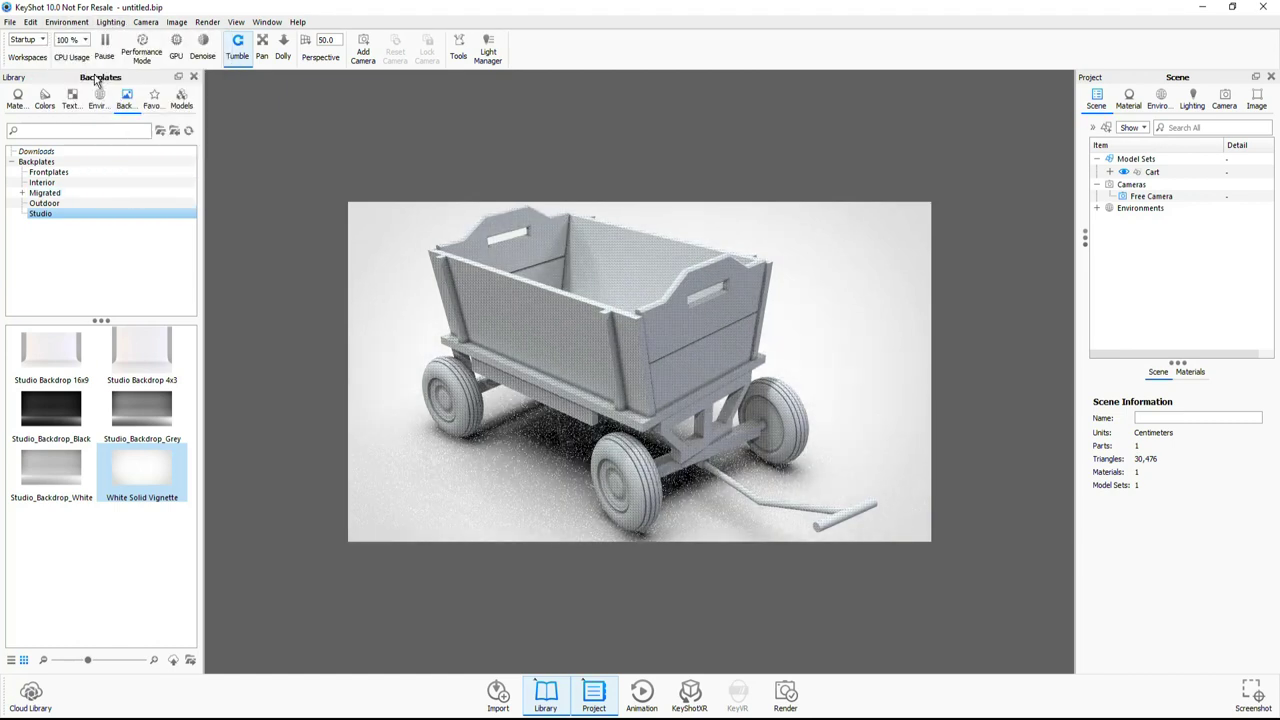
left_click(17, 97)
Test wood, green, red and yellow paint and blue plastic, settling on white Hard plastic.
left_click(40, 306)
left_click_drag(28, 350, 60, 250)
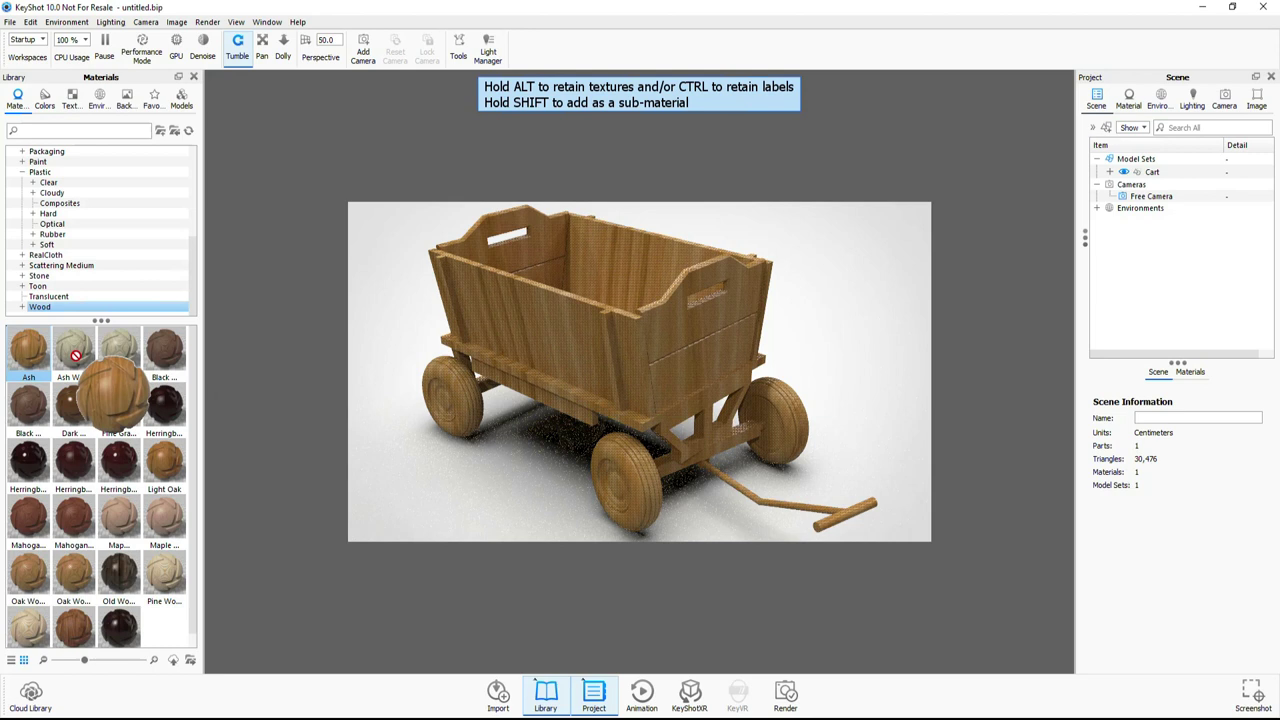
left_click(37, 161)
left_click_drag(119, 350, 40, 200)
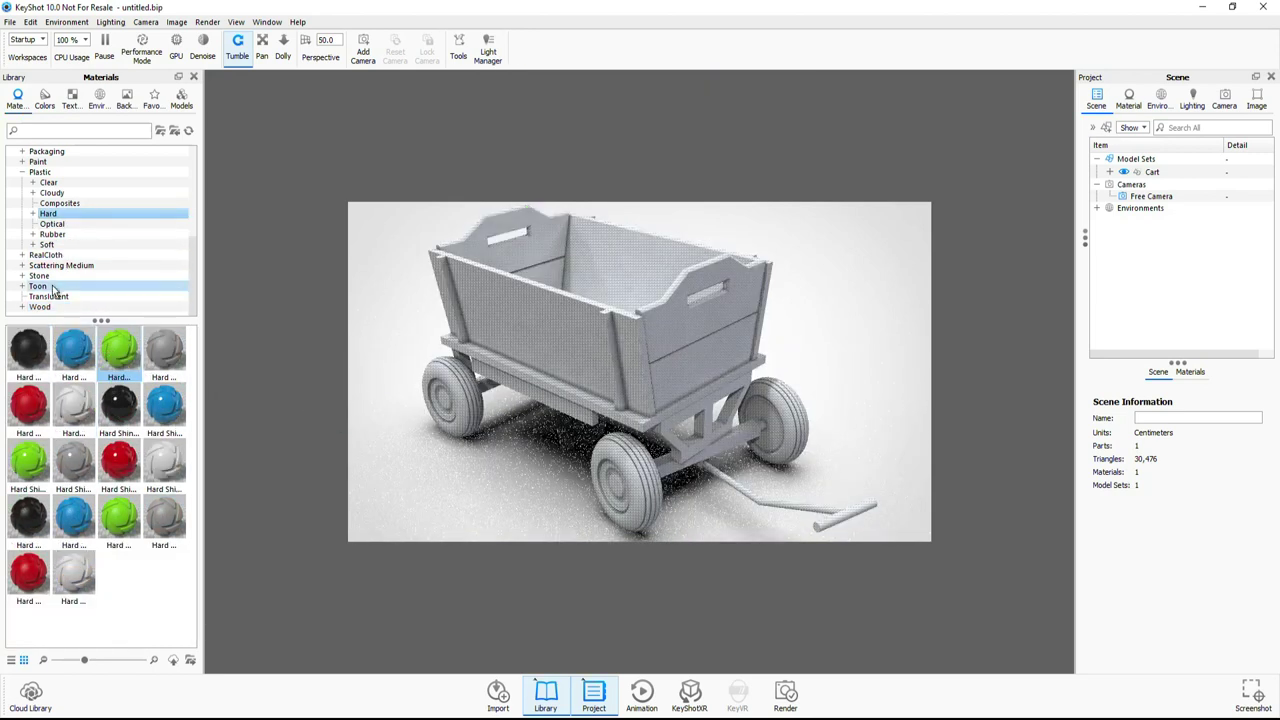
left_click_drag(164, 517, 564, 352)
left_click_drag(73, 573, 610, 384)
left_click(48, 244)
left_click_drag(73, 350, 596, 351)
left_click_drag(73, 405, 608, 388)
left_click(207, 21)
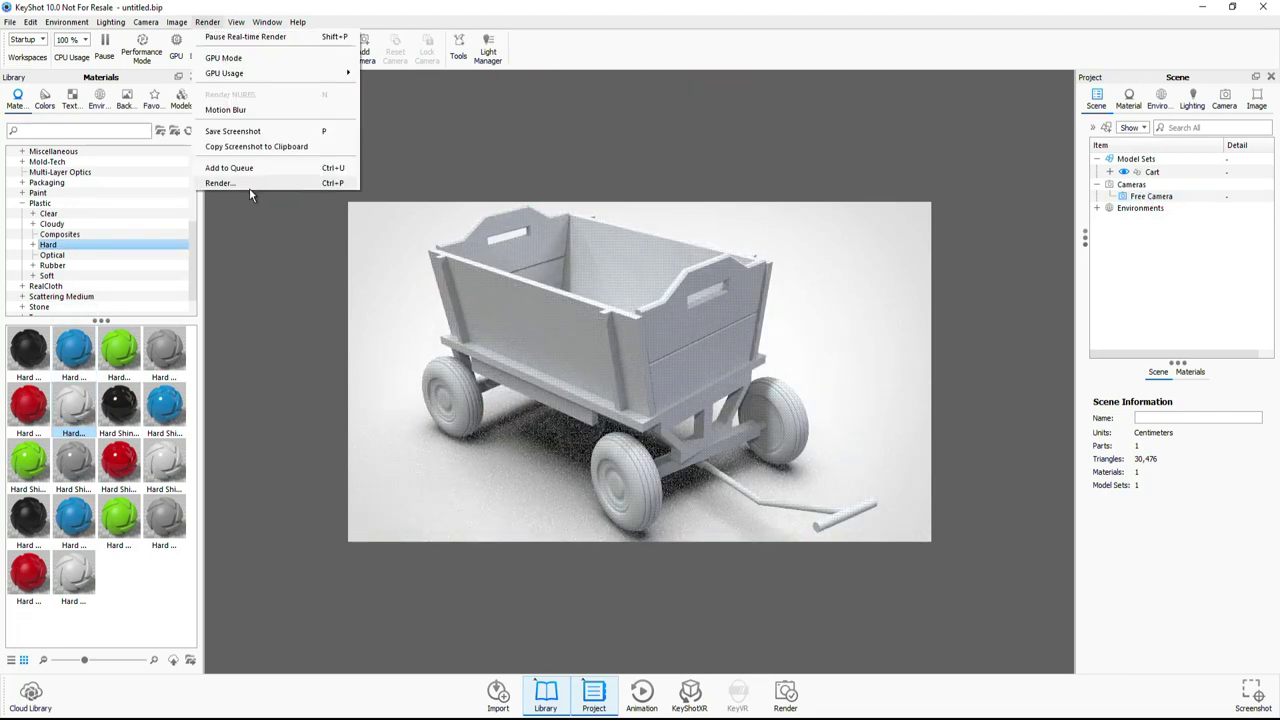
Render the cart as CartRender, a 1920×1080 JPEG still.
left_click(230, 189)
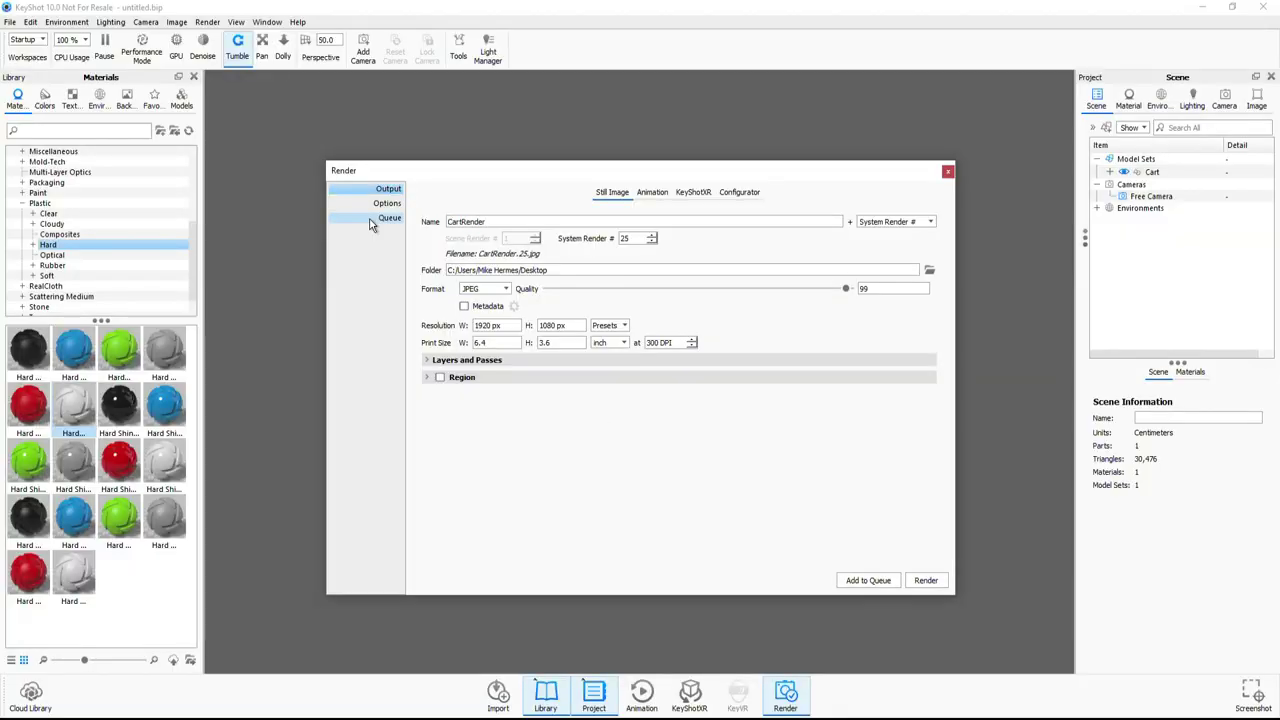
left_click(925, 580)
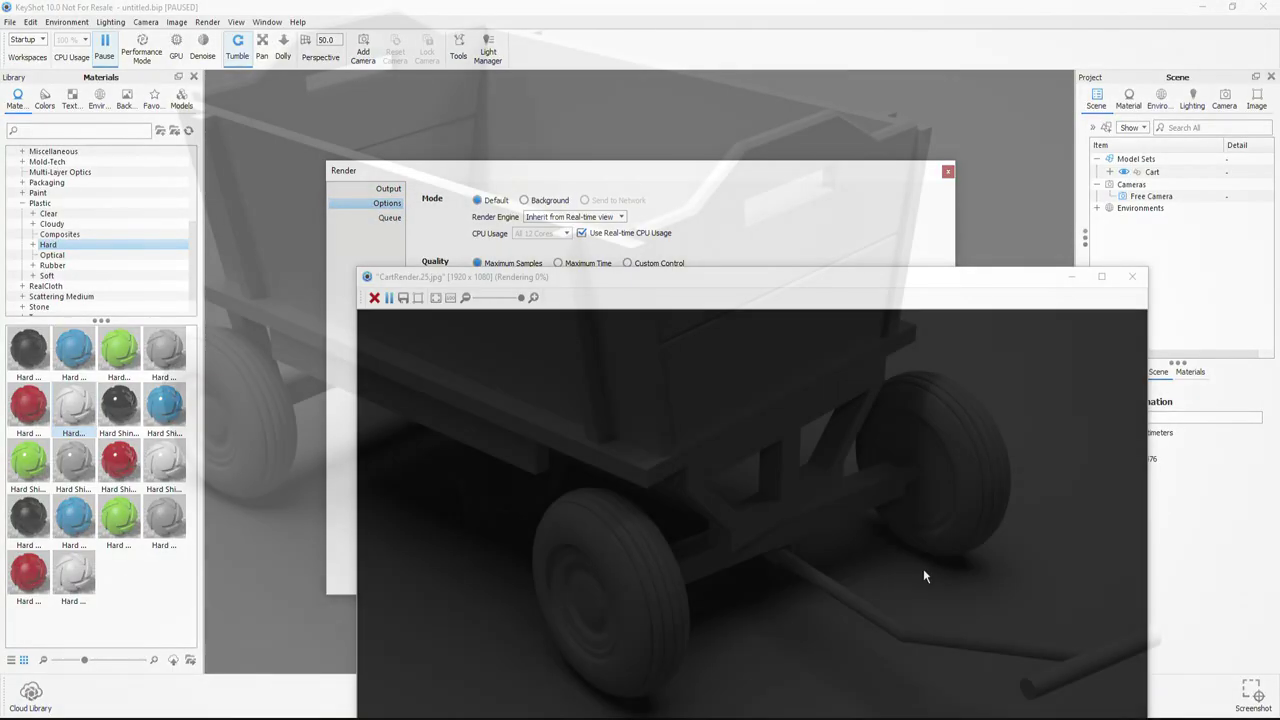